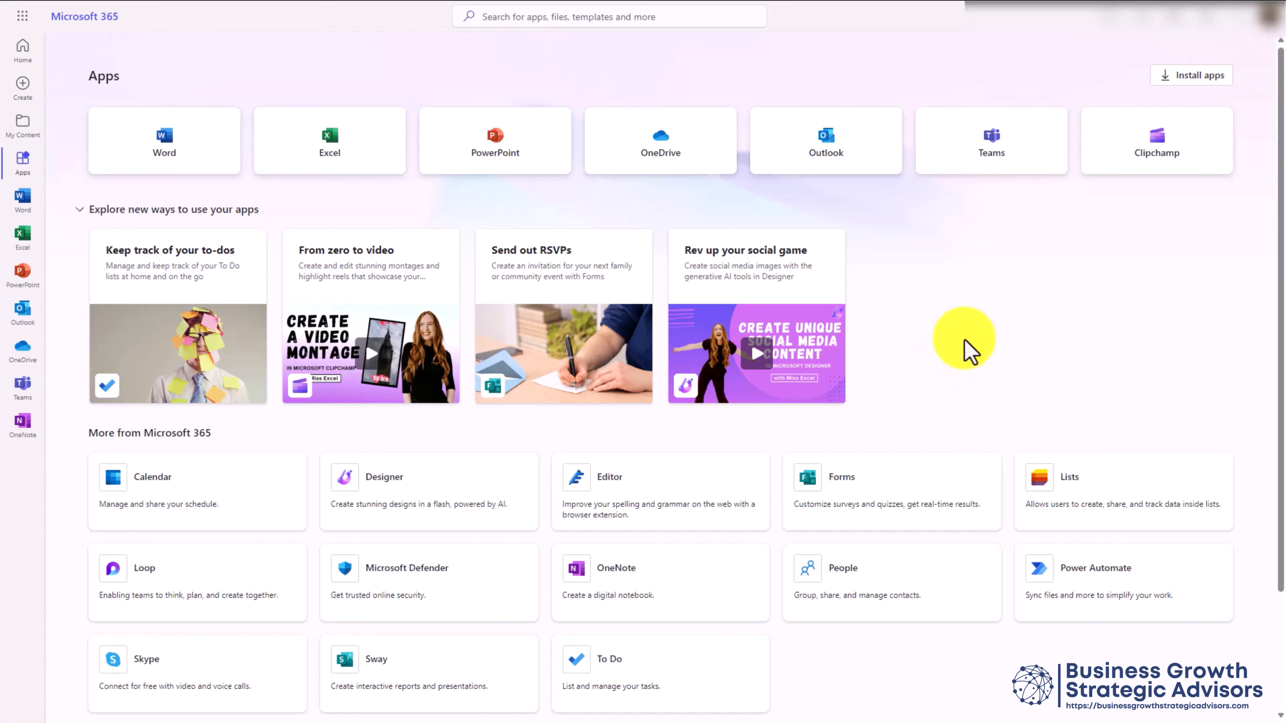
Launch Clipchamp from Microsoft 365 and view the Premium offer at $7.99 first month or $79.99 first year
left_click(1151, 149)
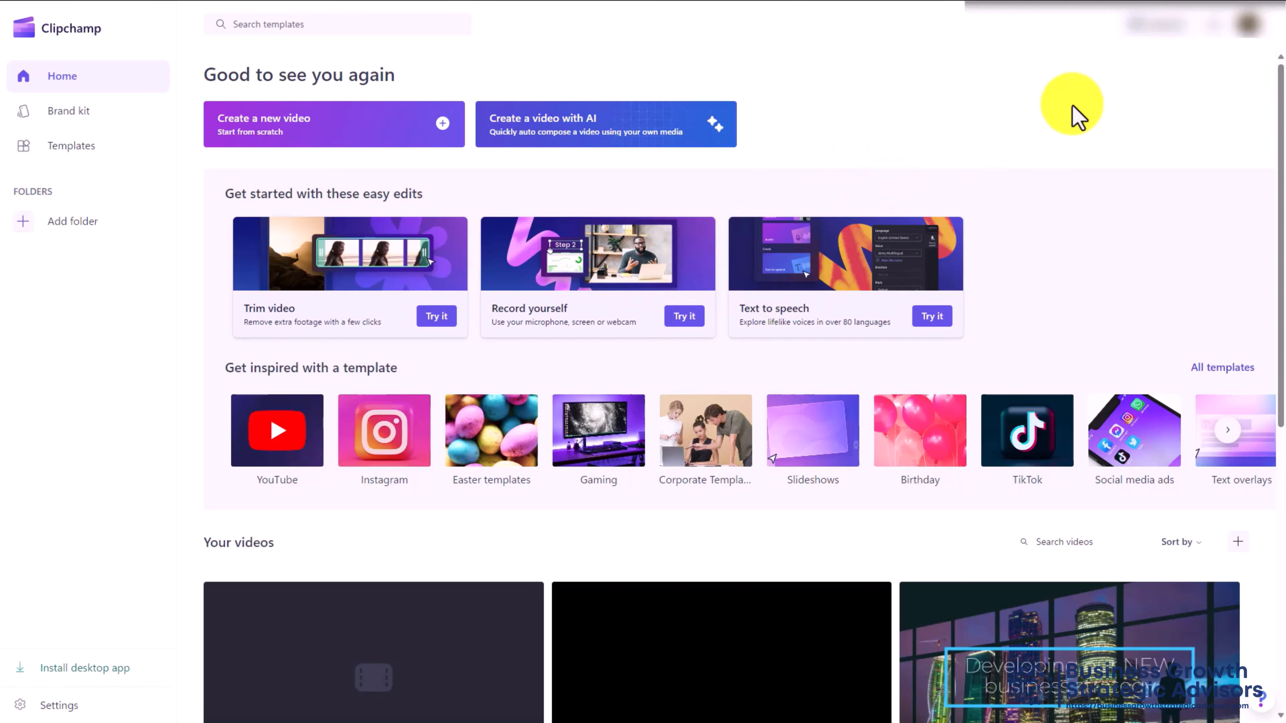
left_click(1150, 44)
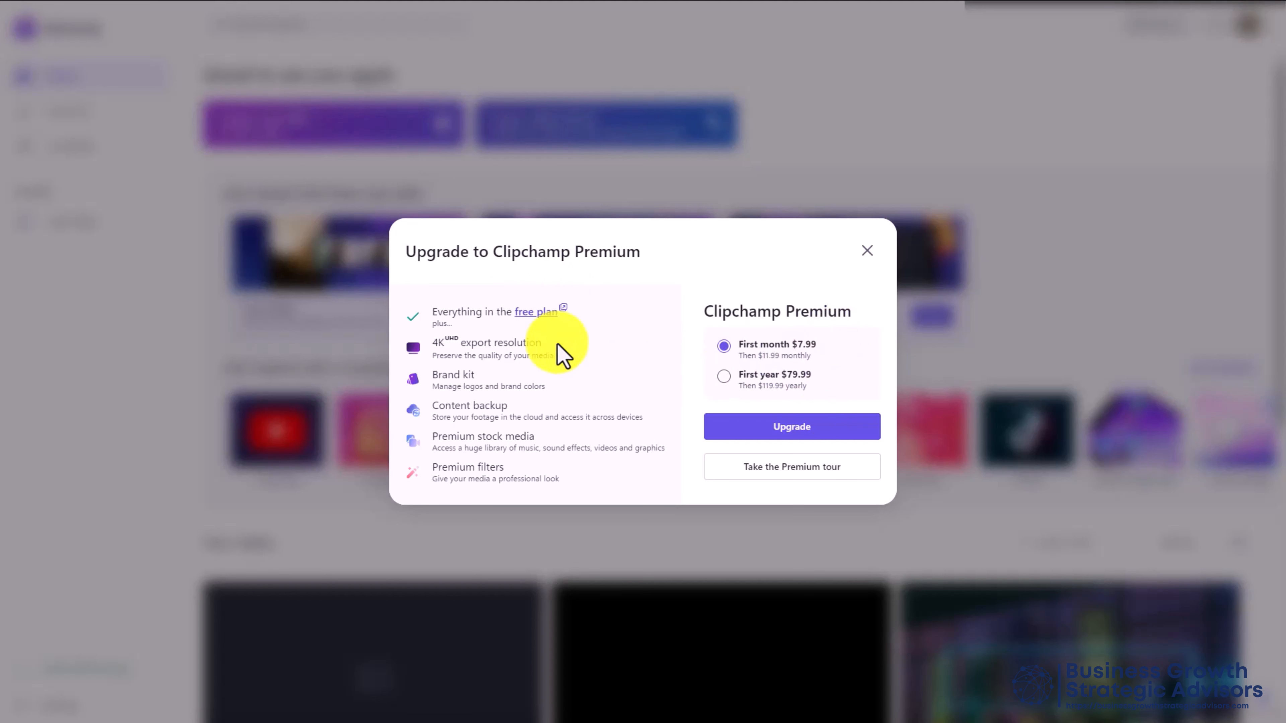
Compare the Free plan with Premium at $11.99 monthly on the pricing page, then open the Features menu
left_click(531, 313)
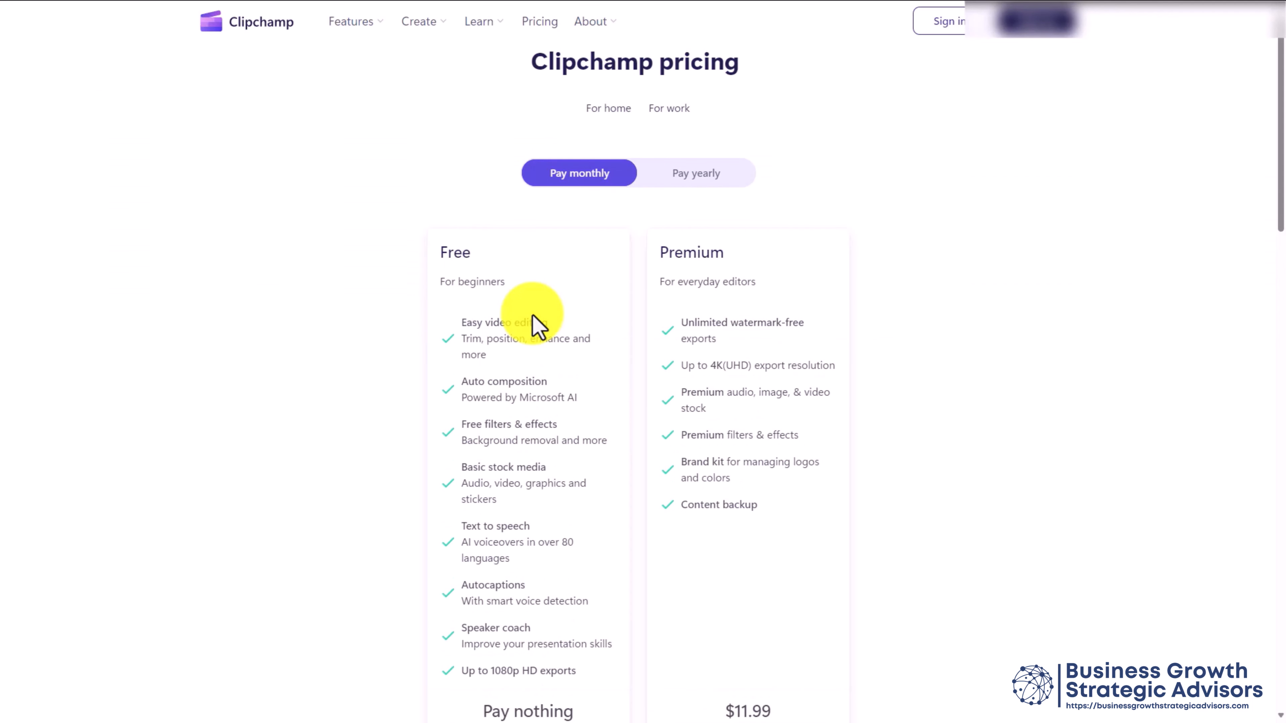
scroll(537, 326, "down", 2)
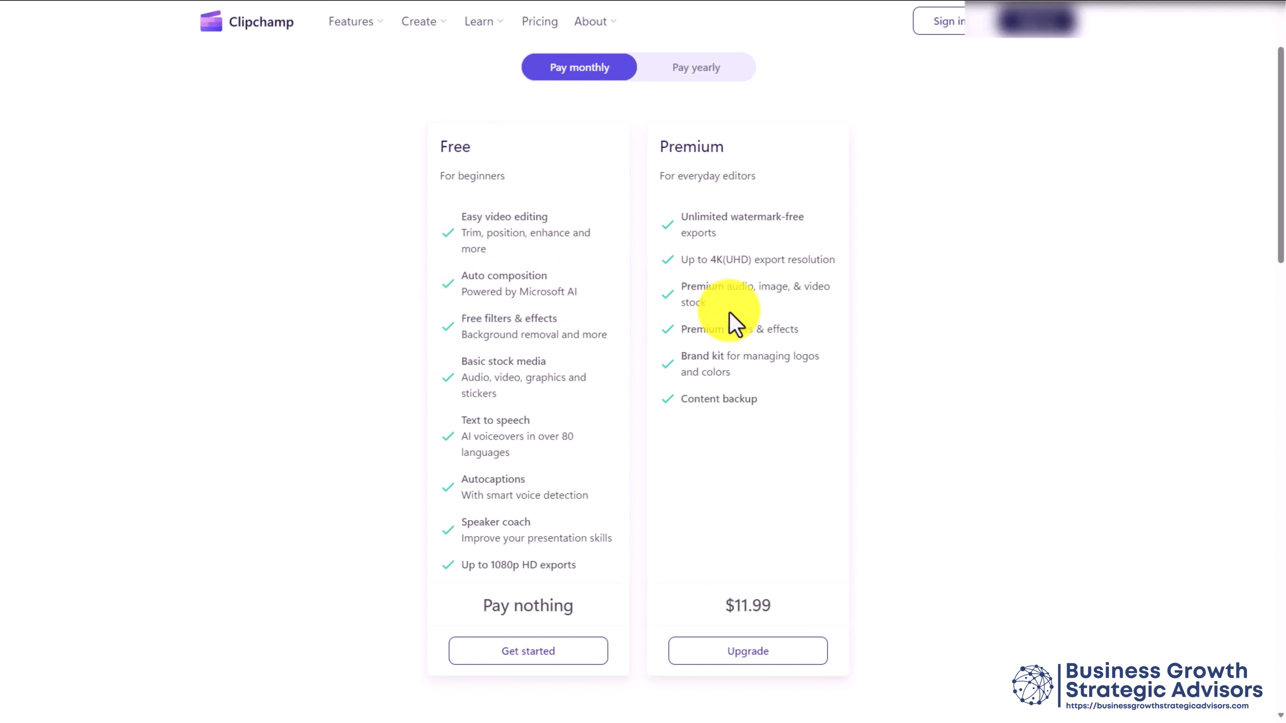
left_click(374, 23)
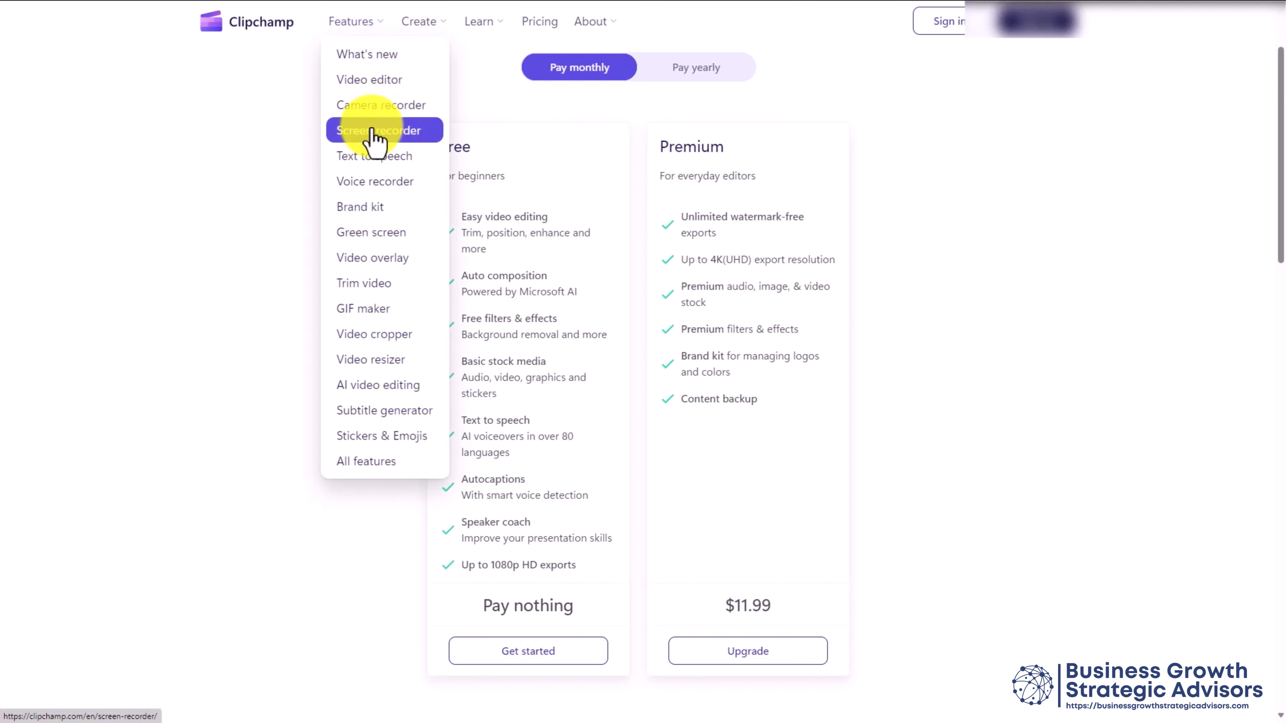
Read through the AI video editing page's text to speech, autocaptions and speaker coach sections
left_click(396, 385)
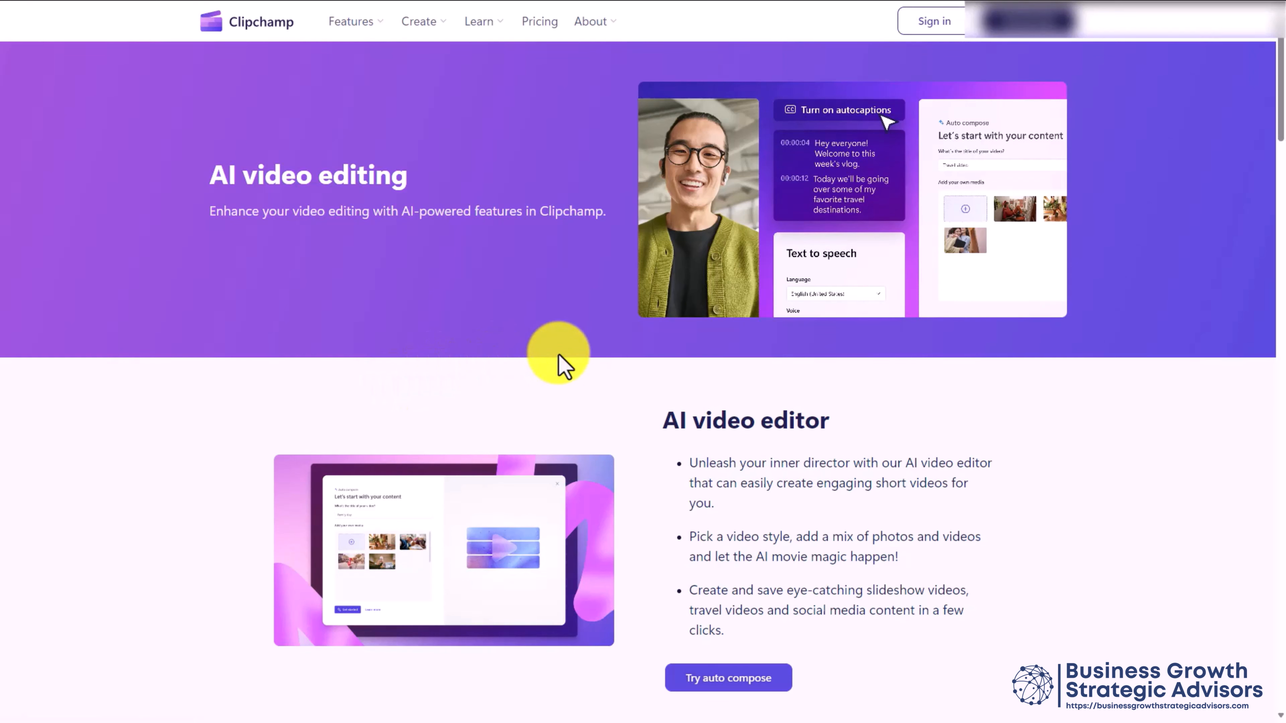
scroll(562, 364, "down", 8)
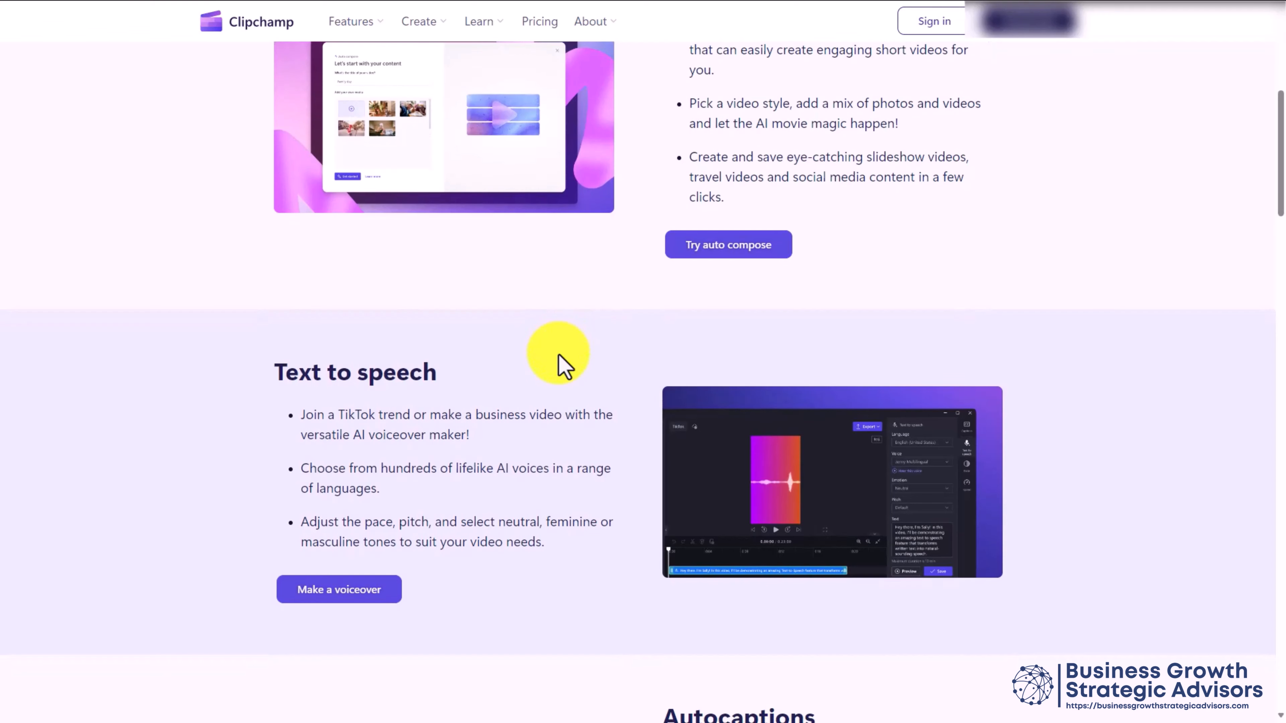
scroll(562, 364, "down", 8)
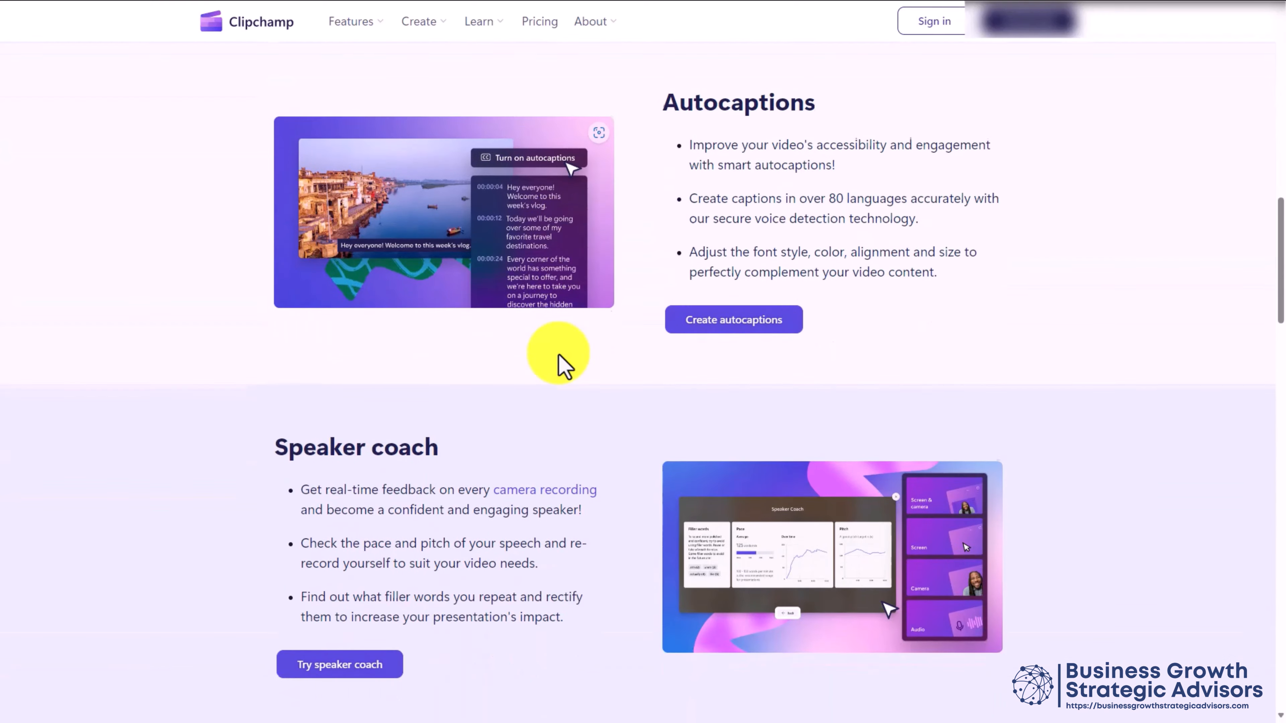
scroll(562, 364, "down", 6)
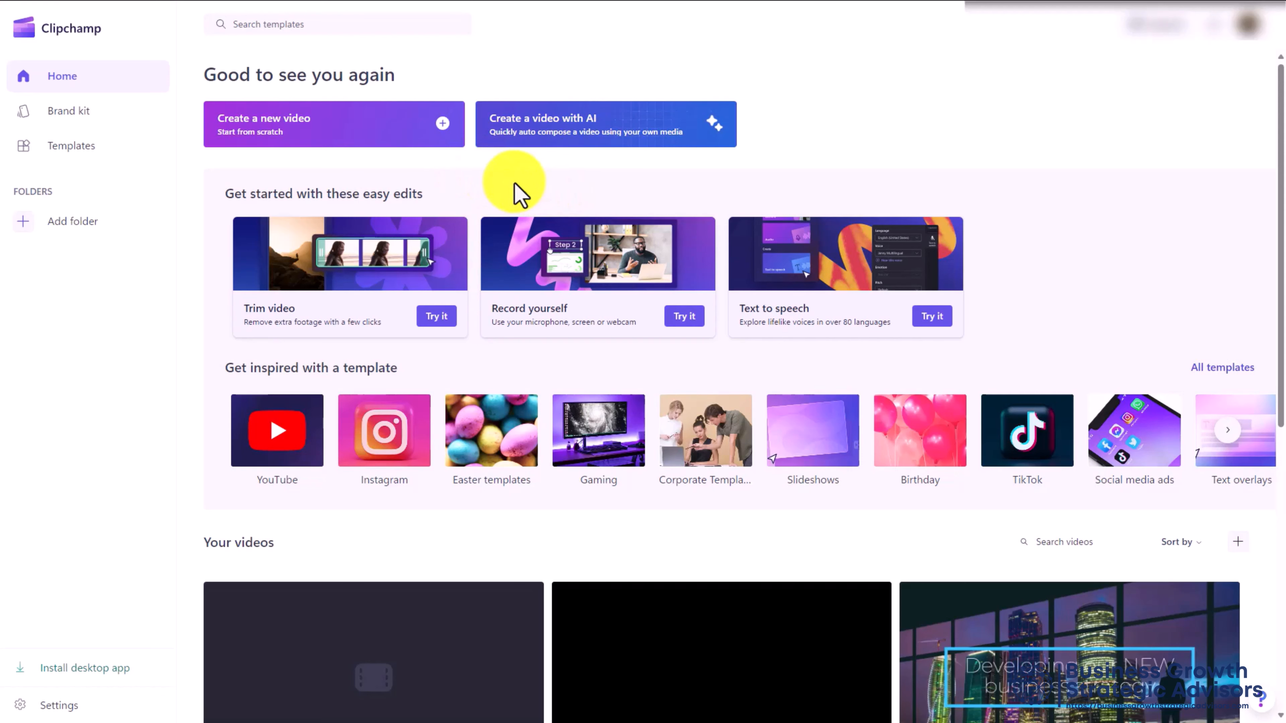
Start an AI video titled 'Creating Video Tutorials' from seven media clips and begin composing
left_click(577, 126)
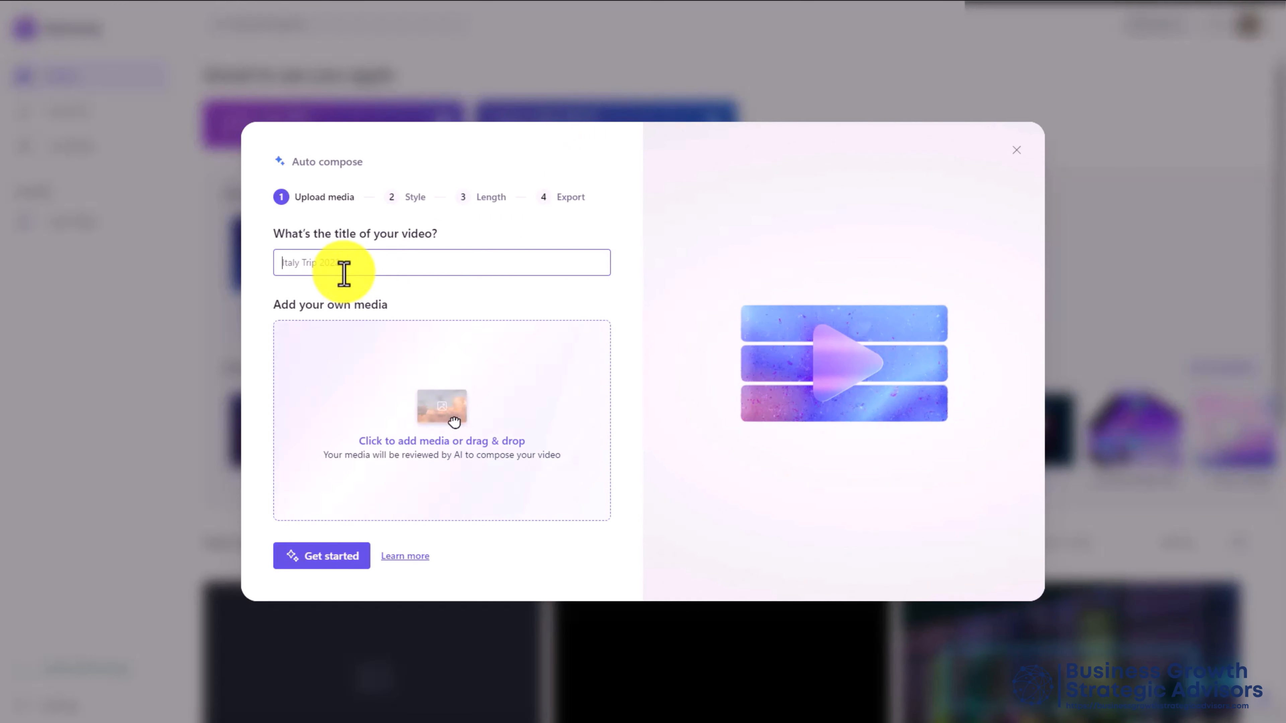
type("Creating Video Tutorials")
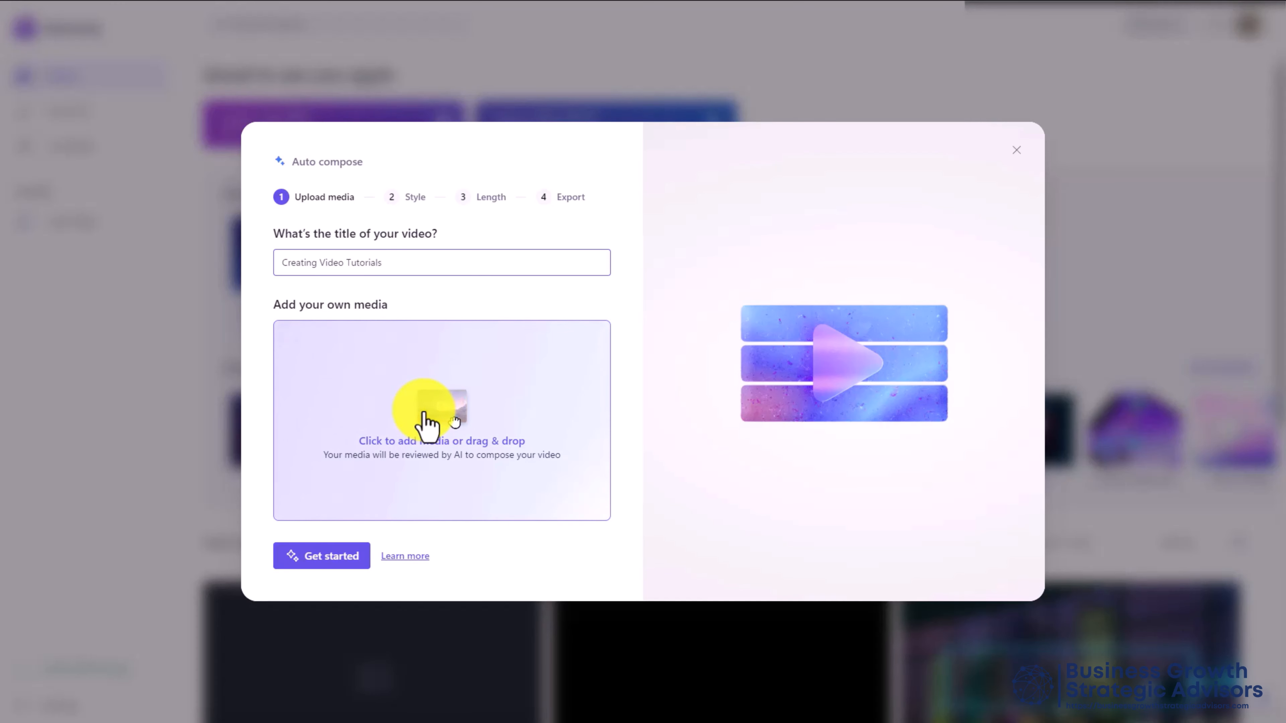
left_click(331, 367)
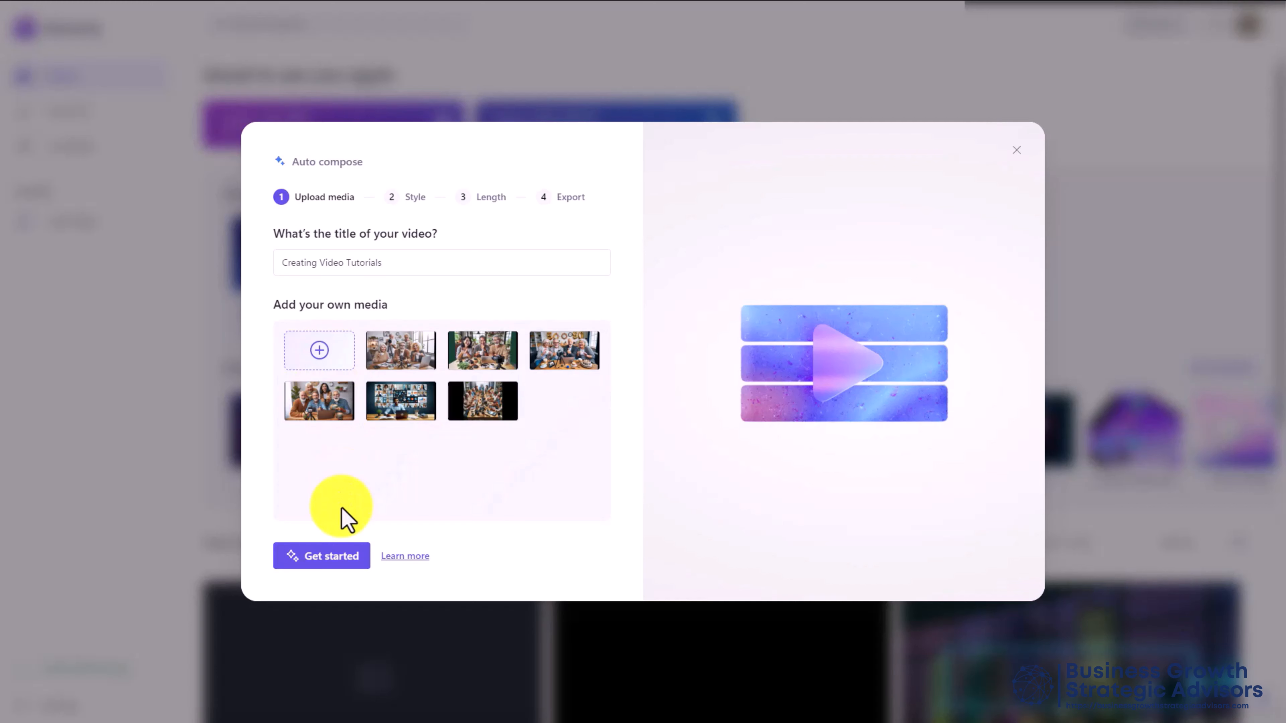
left_click(329, 555)
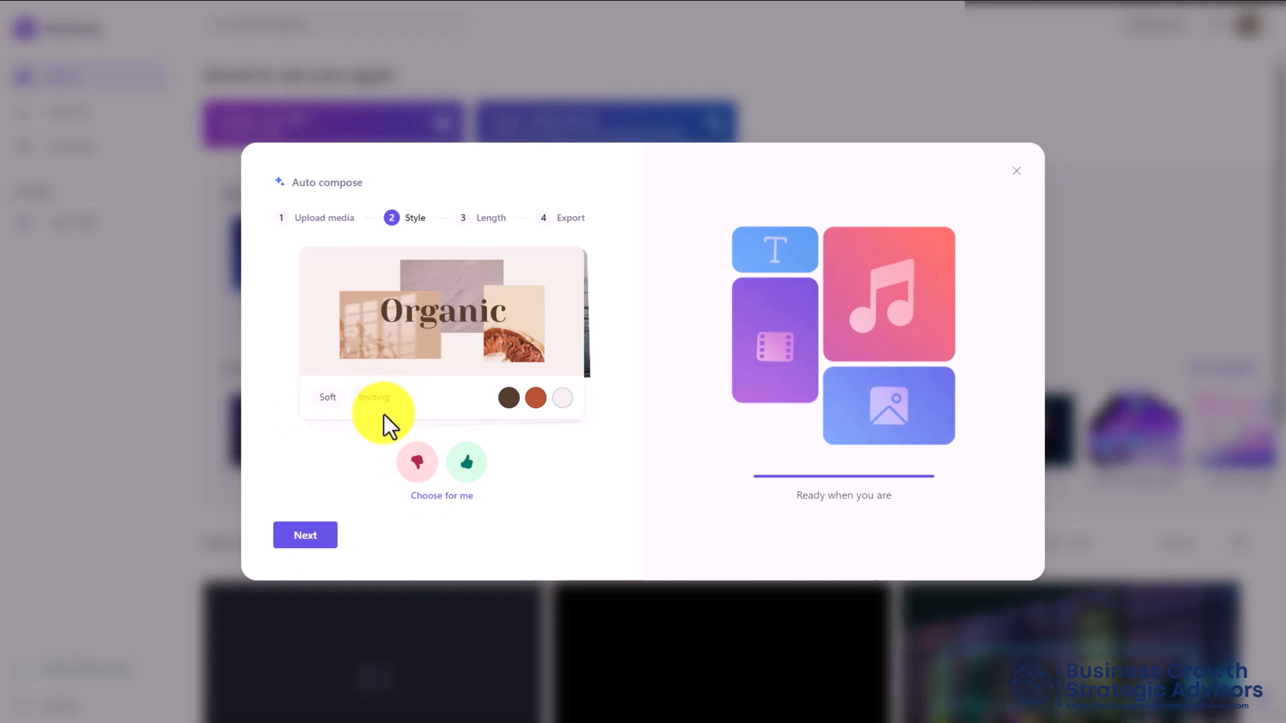
Reject the Organic style, keep full length, add Summer breeze music and export the 19-second video
left_click(412, 461)
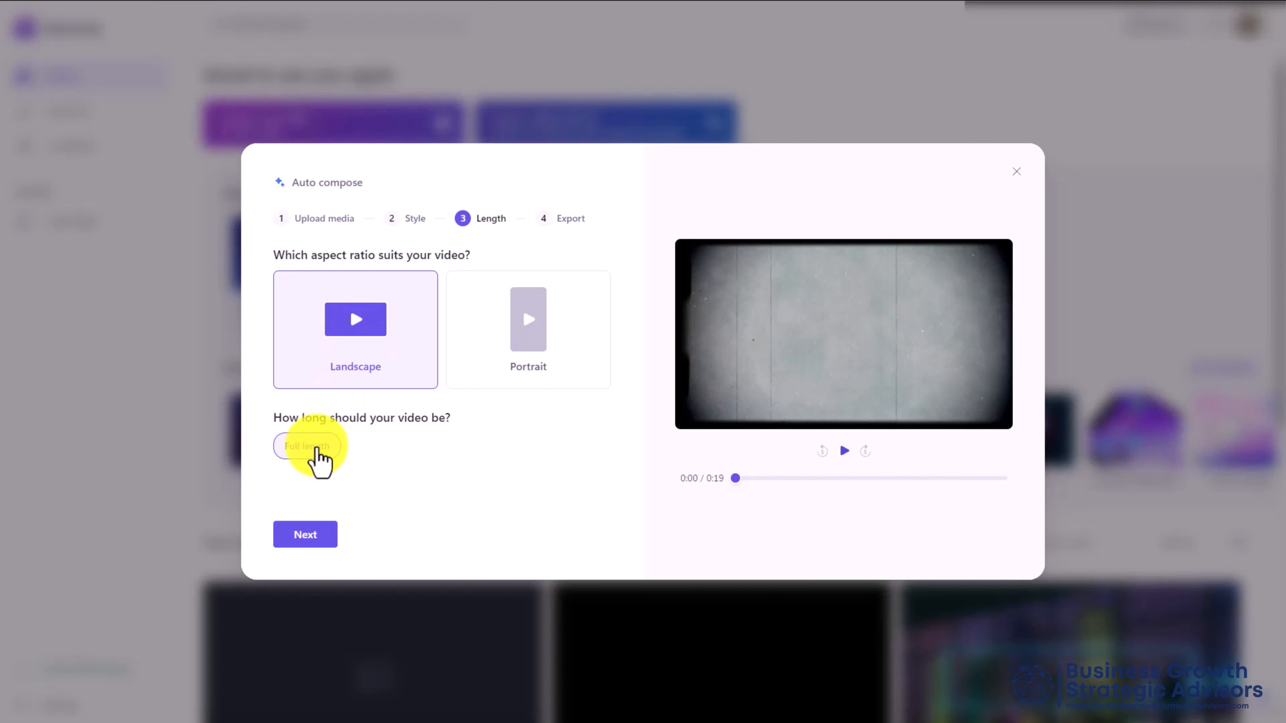
left_click(313, 446)
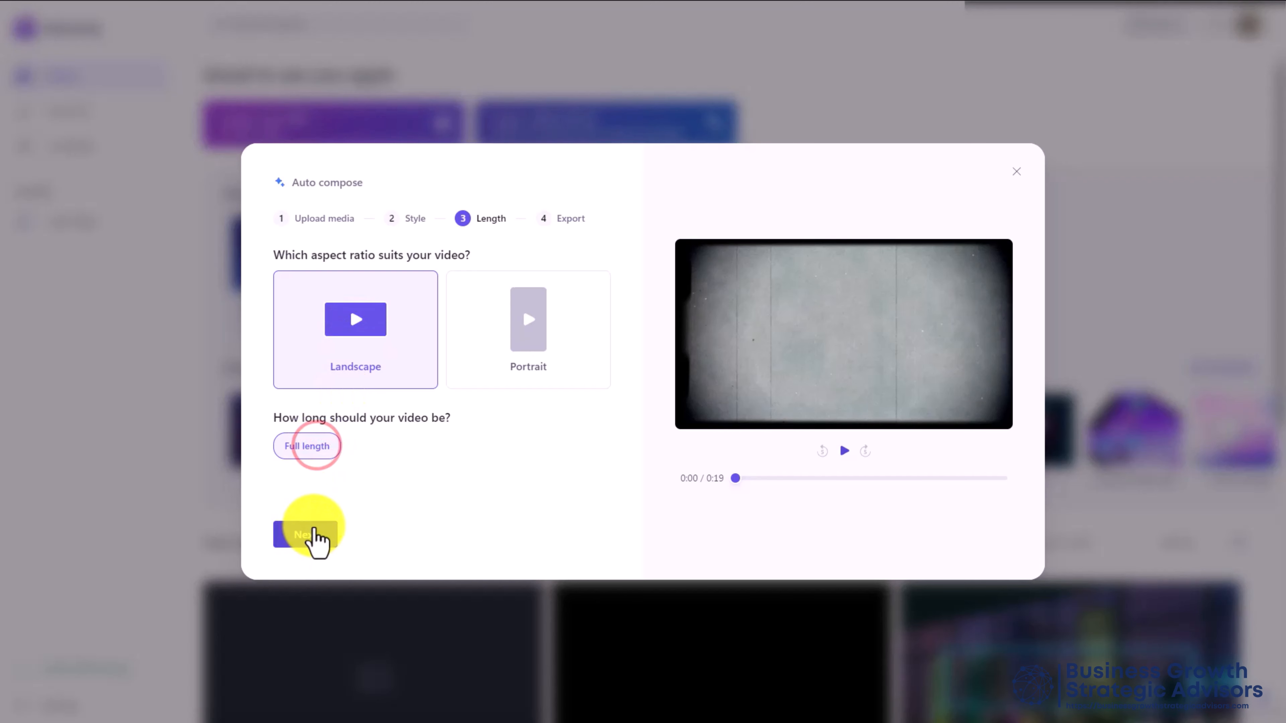
left_click(313, 536)
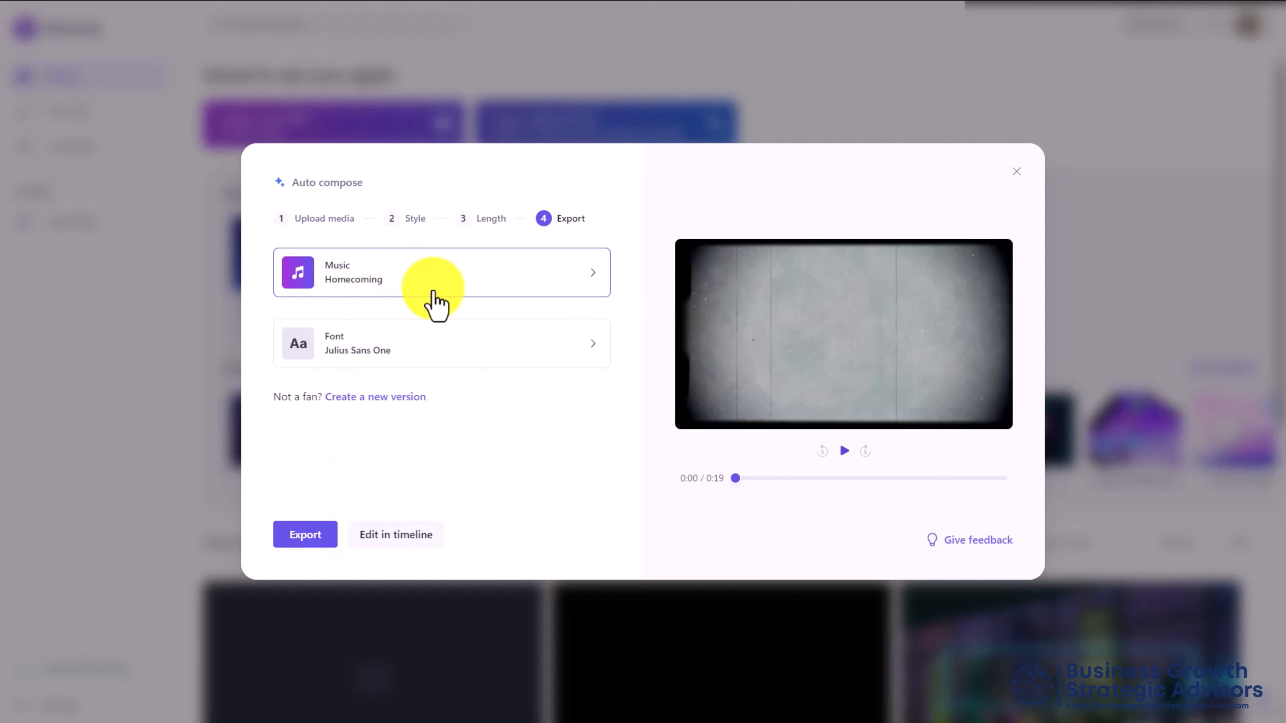
left_click(593, 281)
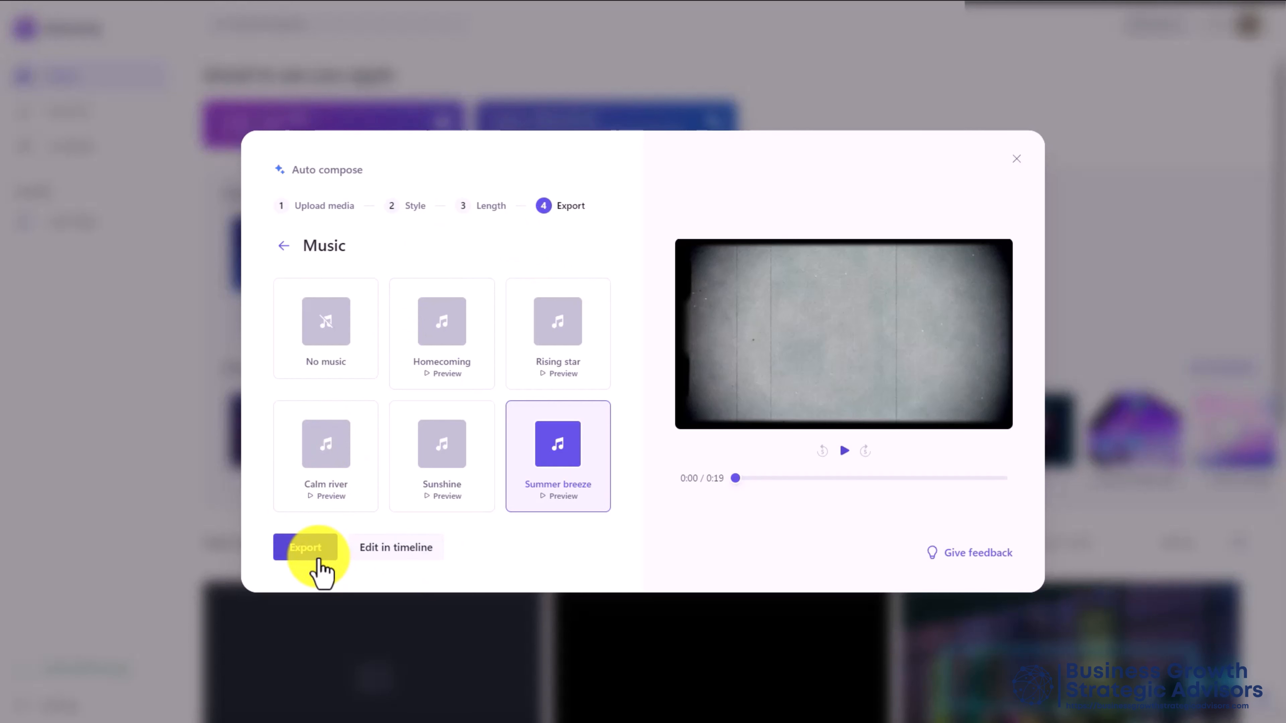
left_click(309, 548)
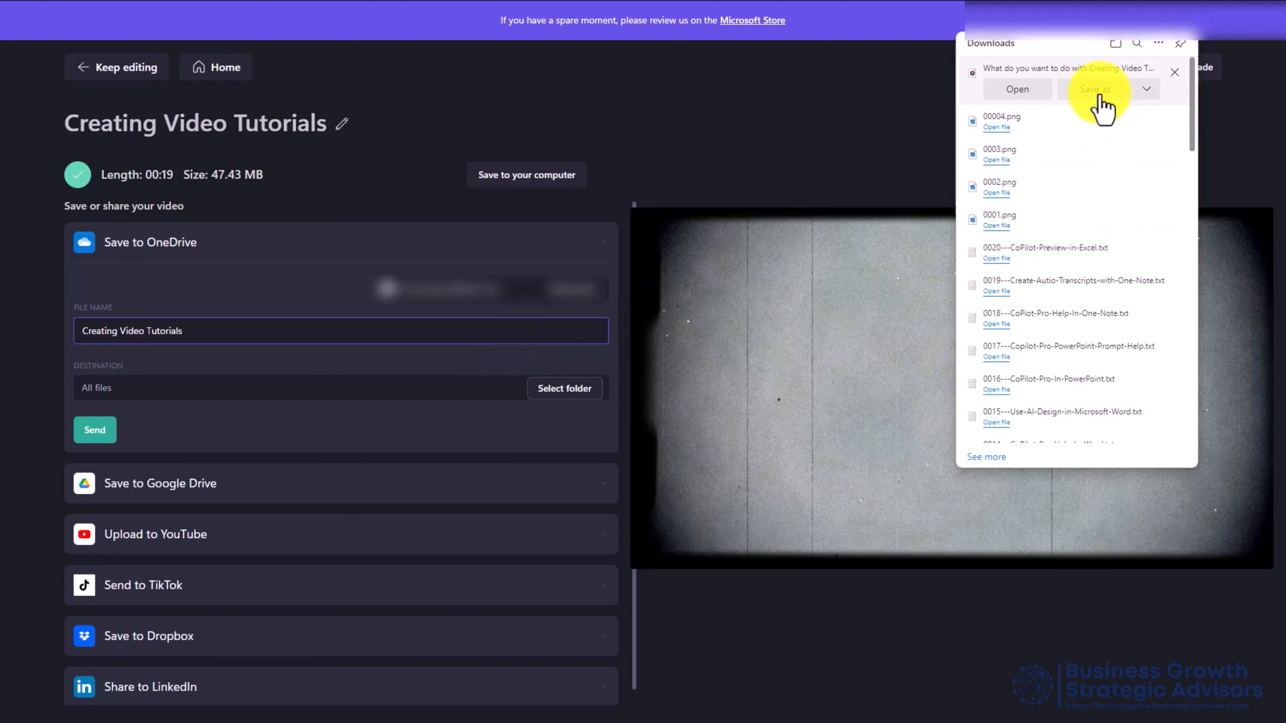
Close the browser's Downloads panel
left_click(1098, 94)
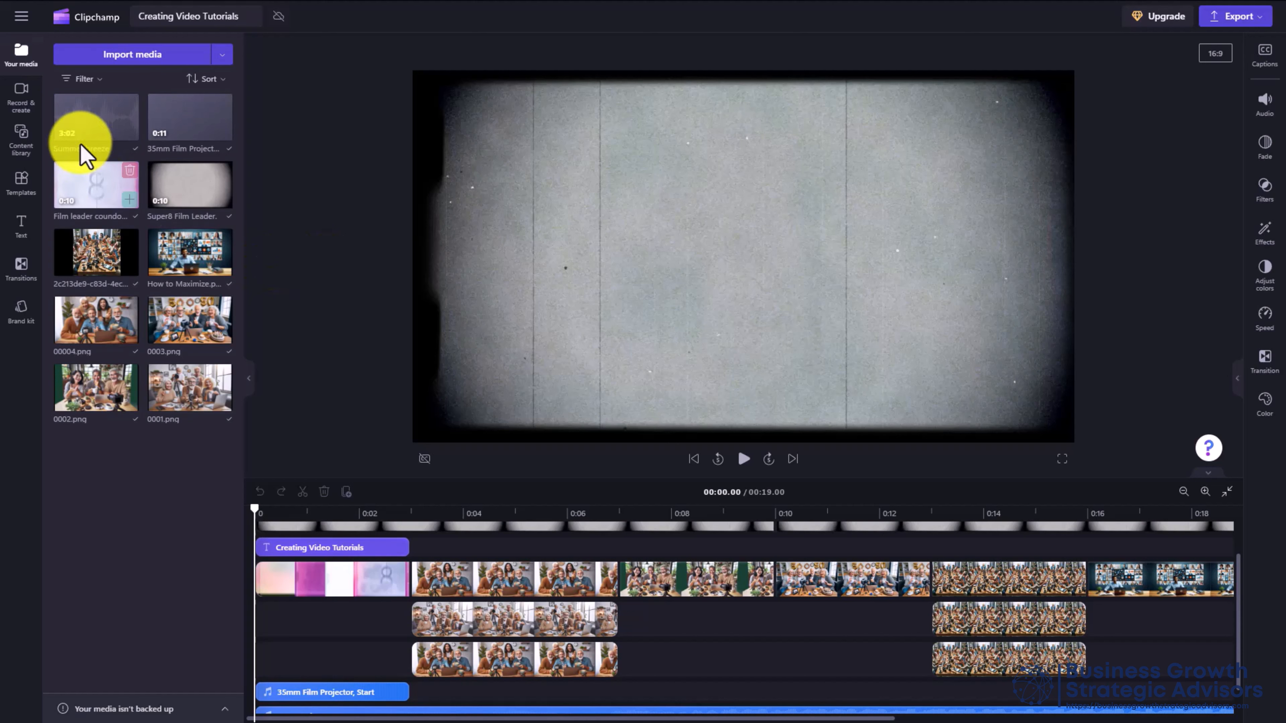
Add a text-to-speech clip and preview the Ava English (US) voice
left_click(20, 97)
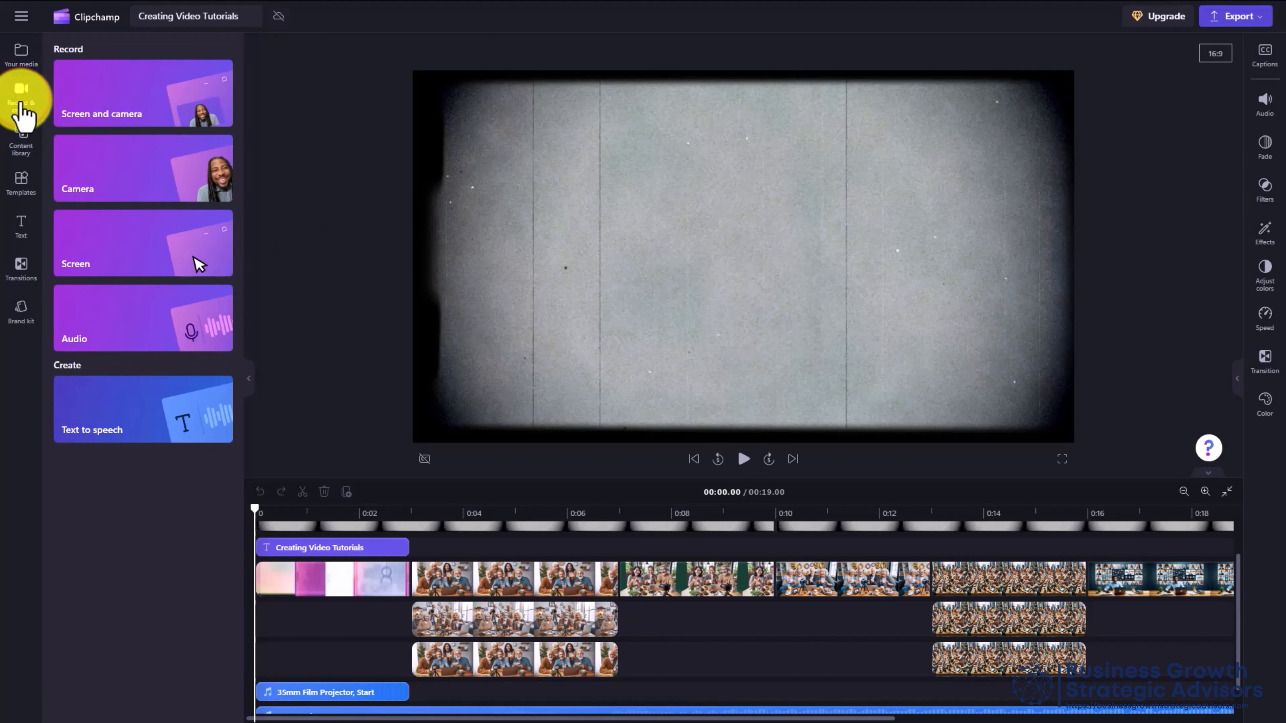
left_click(144, 421)
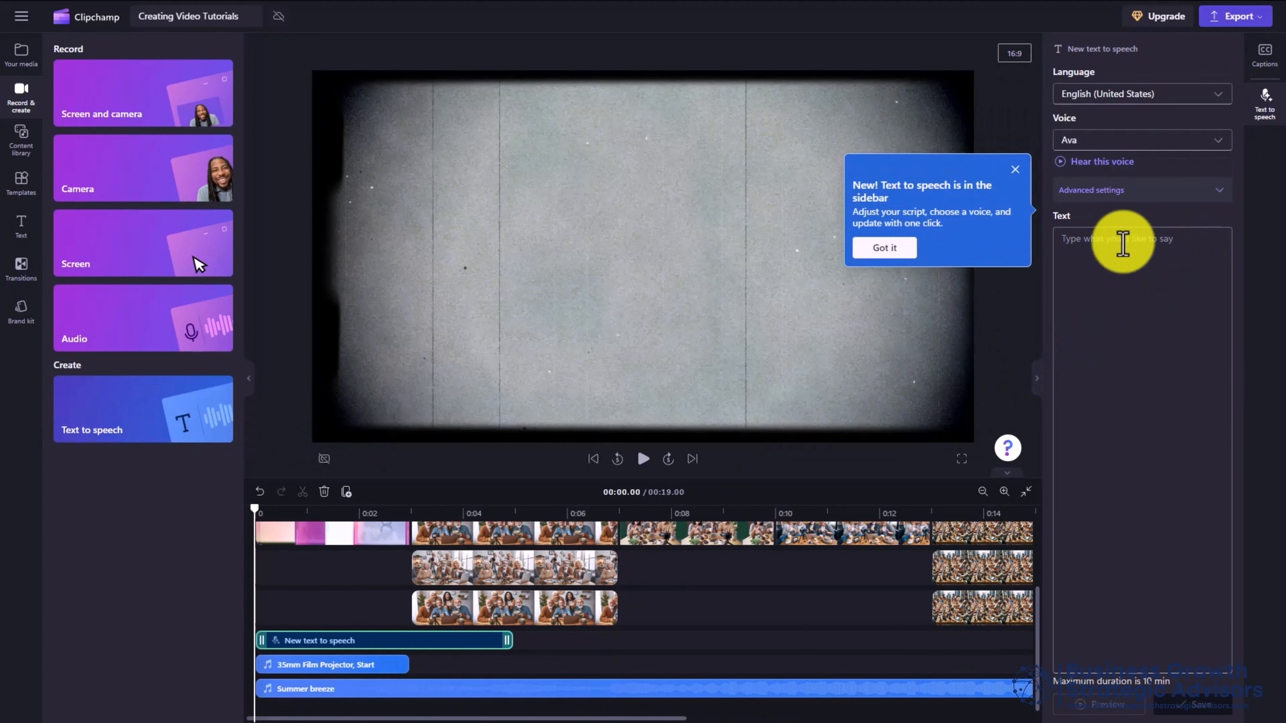
left_click(1062, 164)
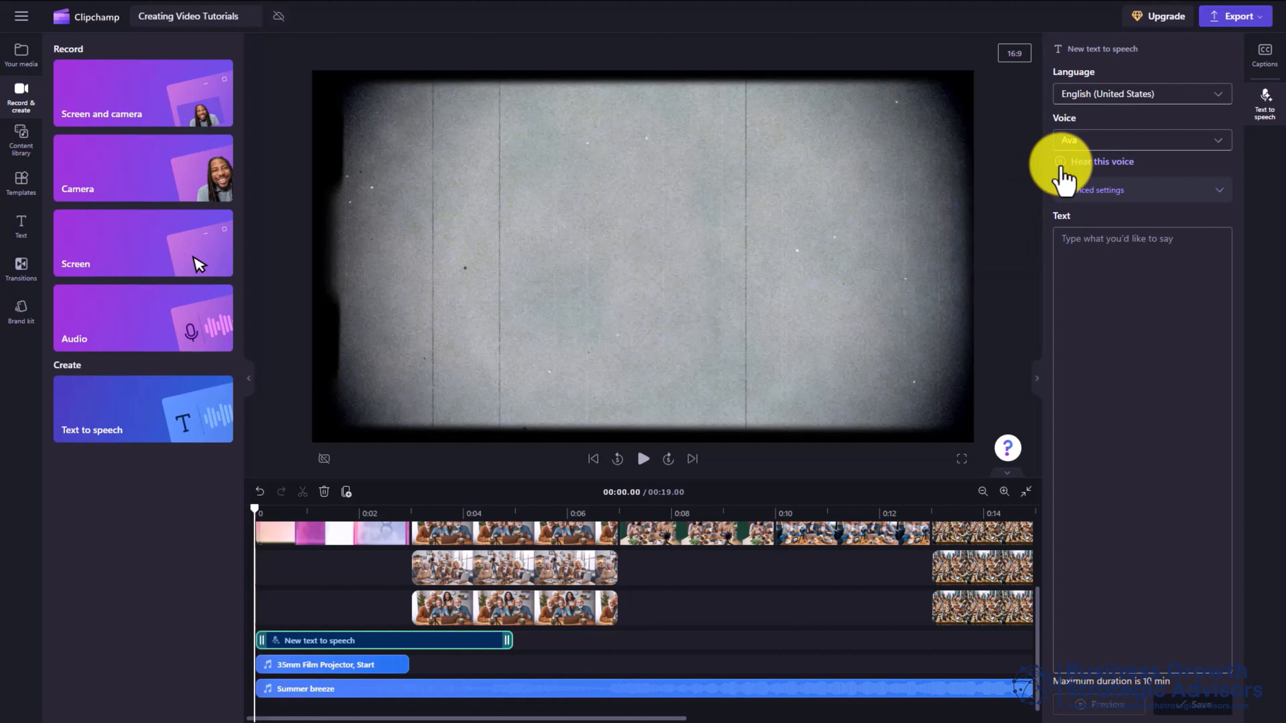
left_click(1060, 165)
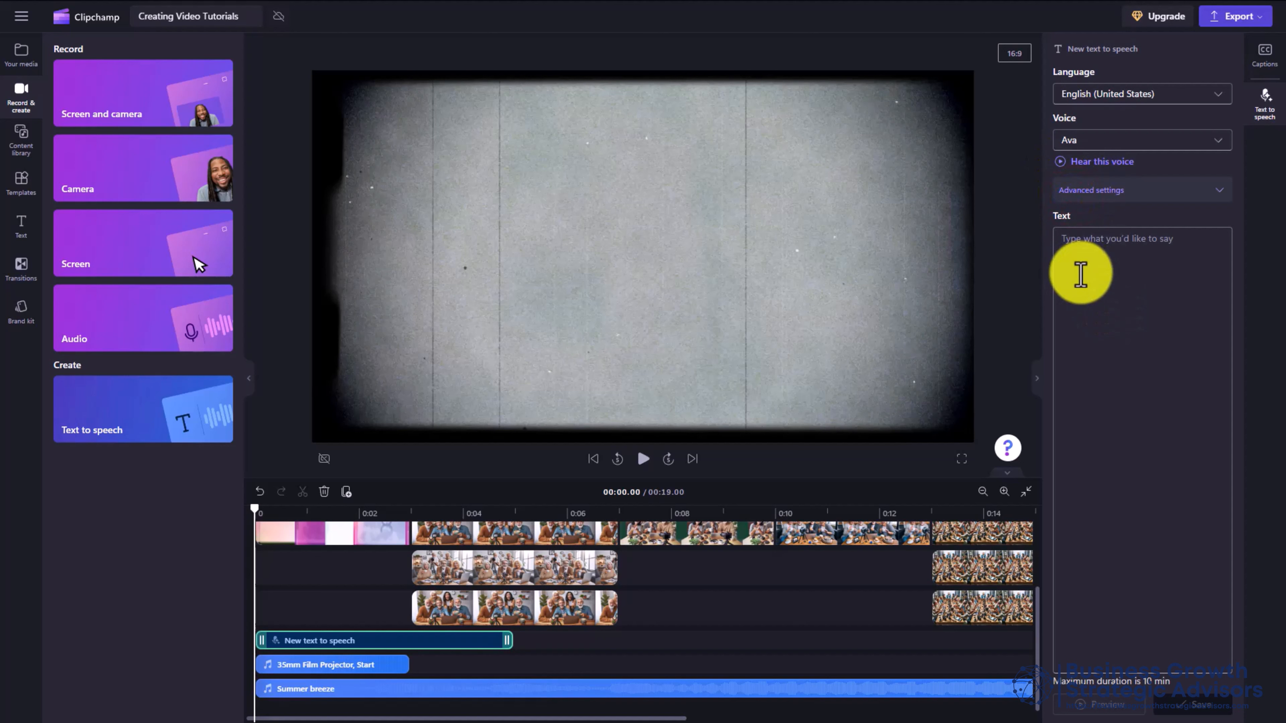
Enter the script 'Creating Video Tutorials is a great way to meet friends and generate income…'
left_click(1074, 242)
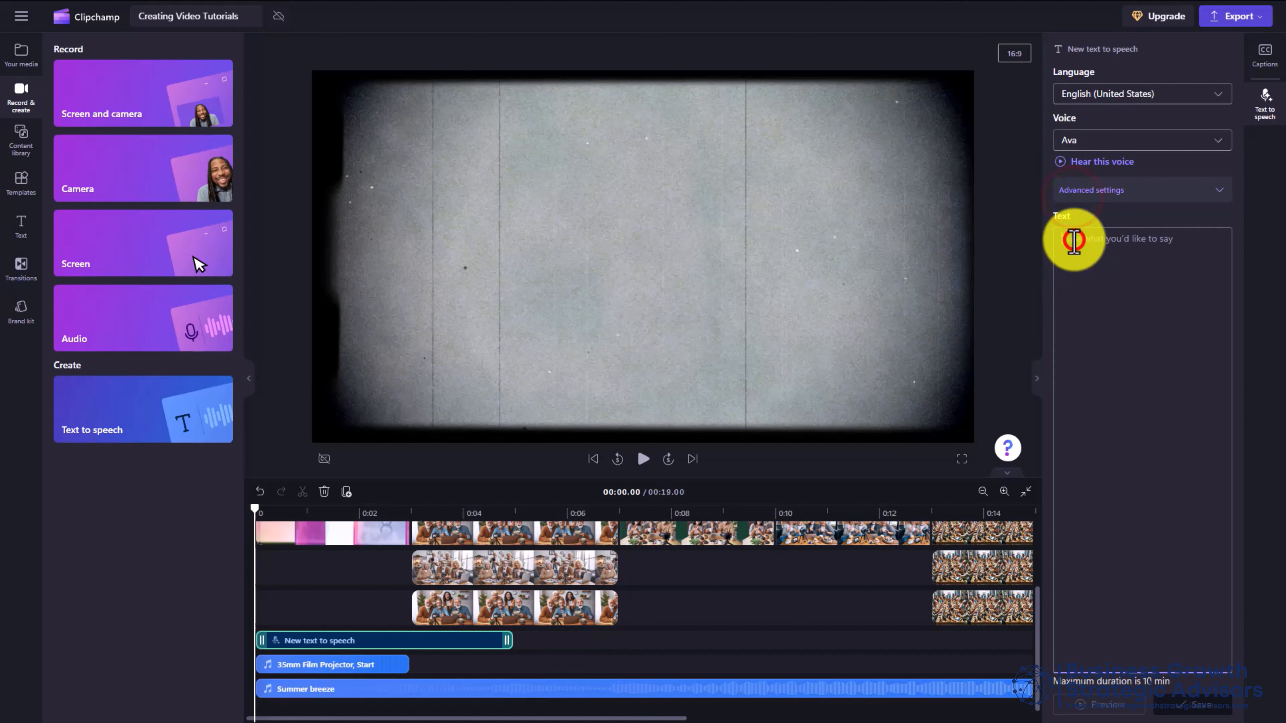
type("Creating Video Tutorials is a great way to meet friends and generate")
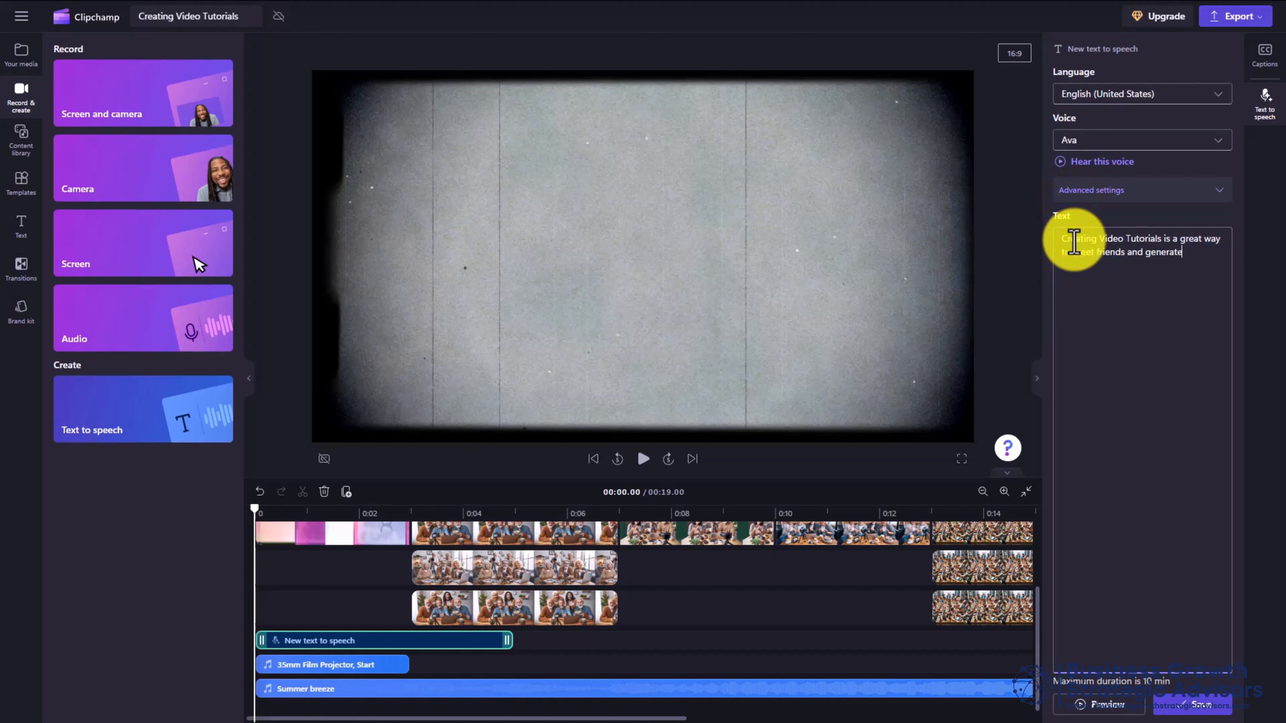
type(" income. Create positive moments for pepole tha")
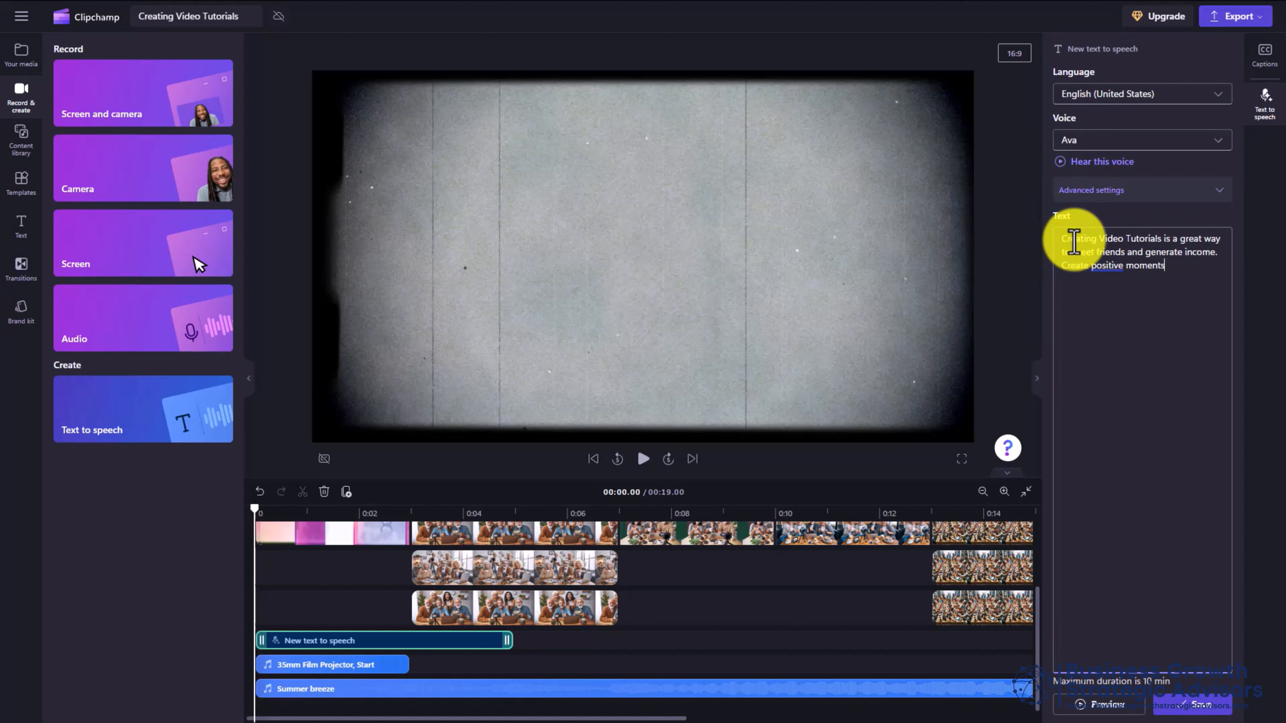
key("BackSpace")
key("BackSpace")
key("BackSpace")
key("BackSpace")
key("BackSpace")
key("BackSpace")
key("BackSpace")
key("BackSpace")
type("ople that want to hear it.")
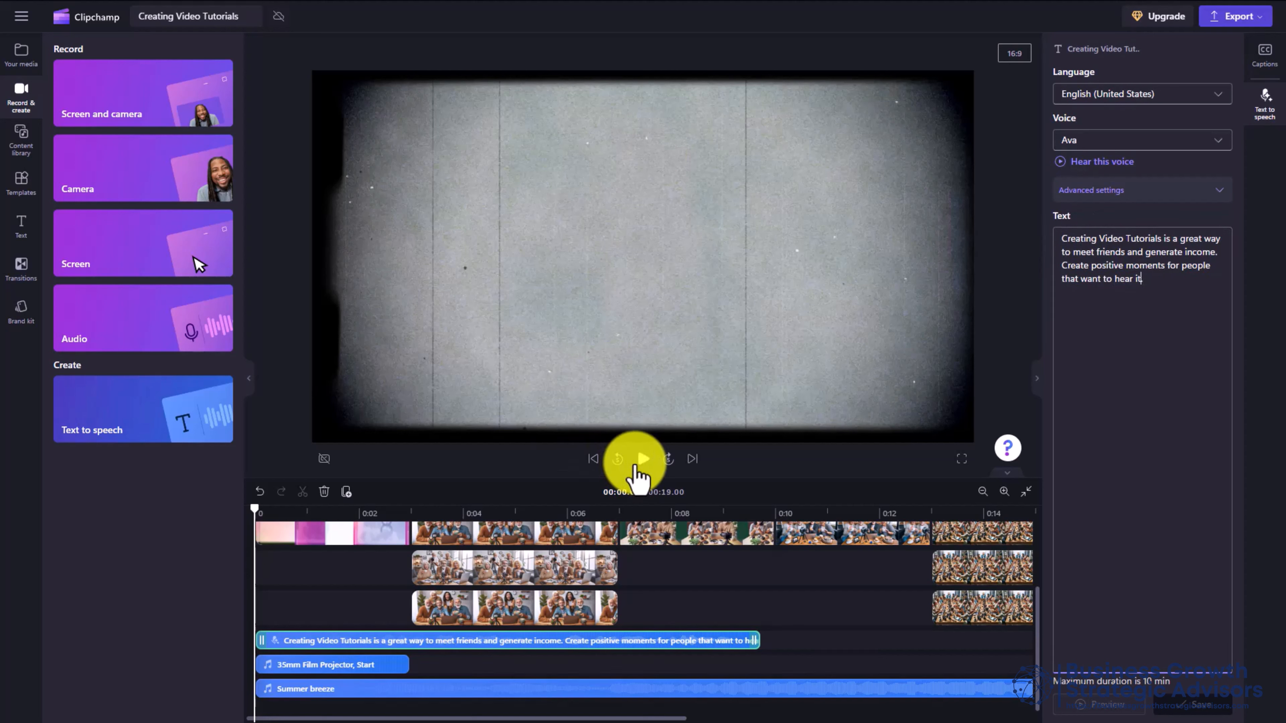
Play and then pause the preview of the 00:31.53 video with its voiceover
left_click(643, 460)
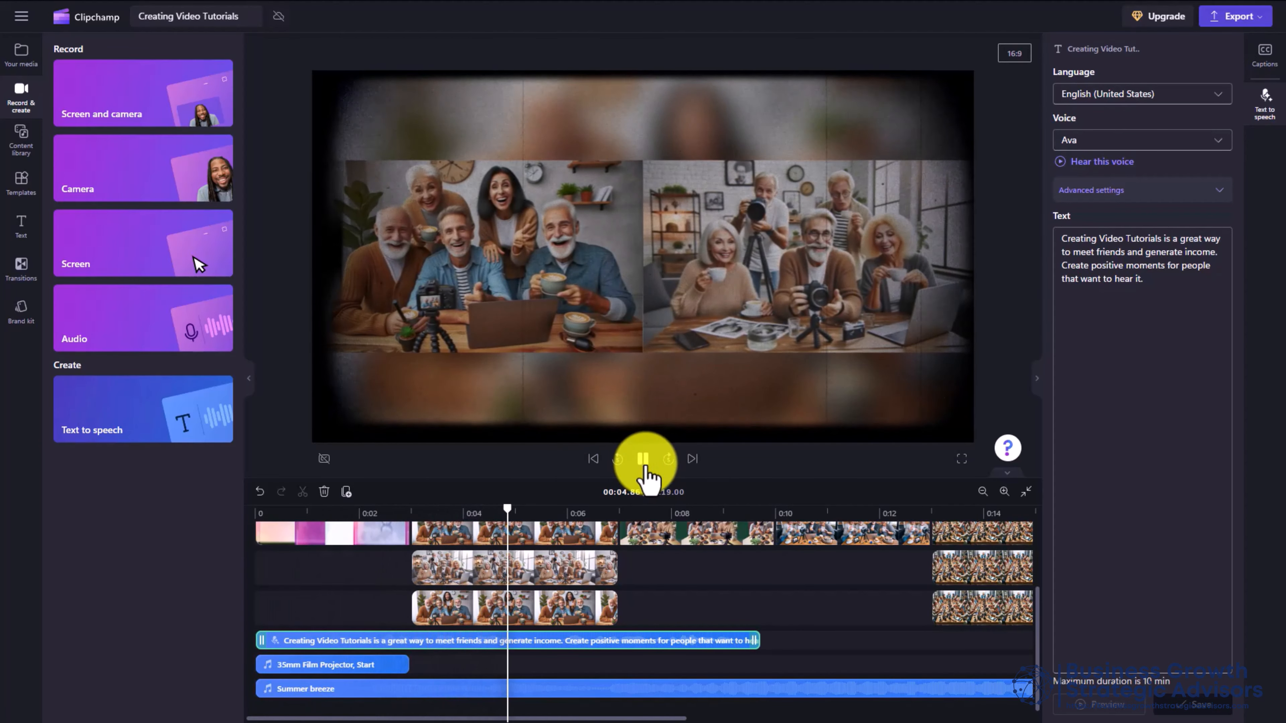
left_click(643, 460)
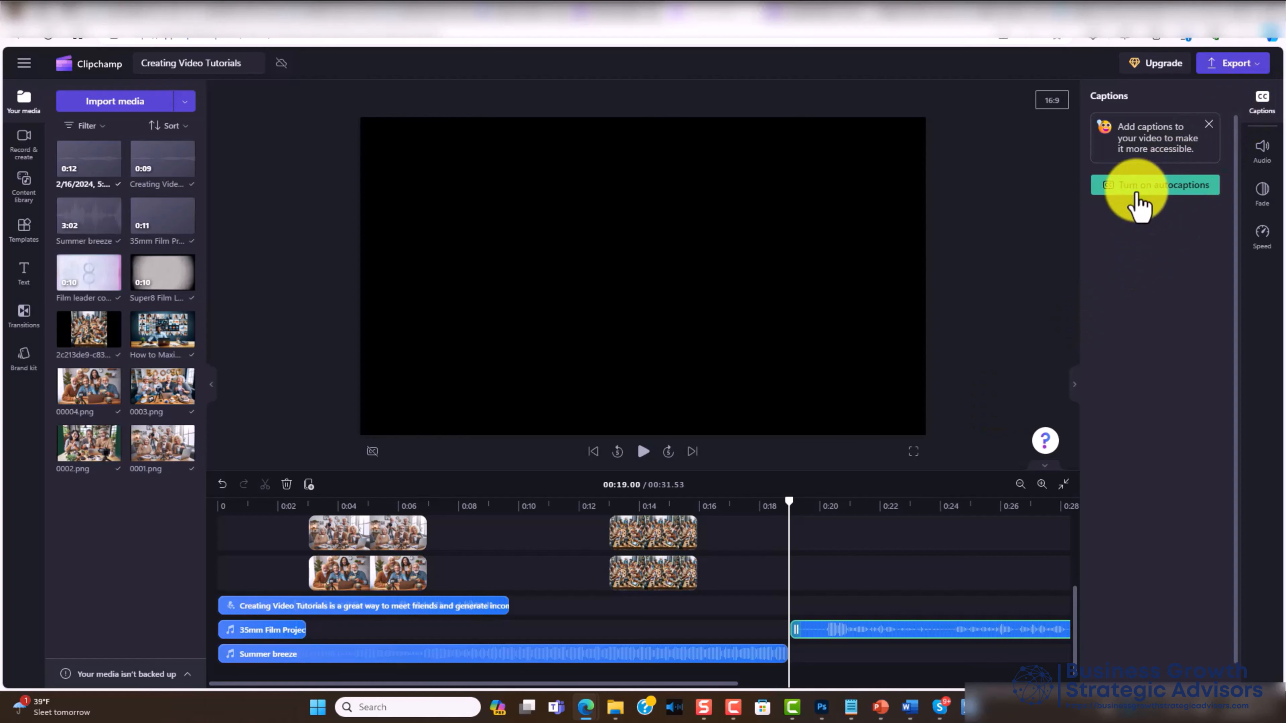
Turn on autocaptions to transcribe five timestamped lines from 00:00 to 00:28
left_click(1139, 203)
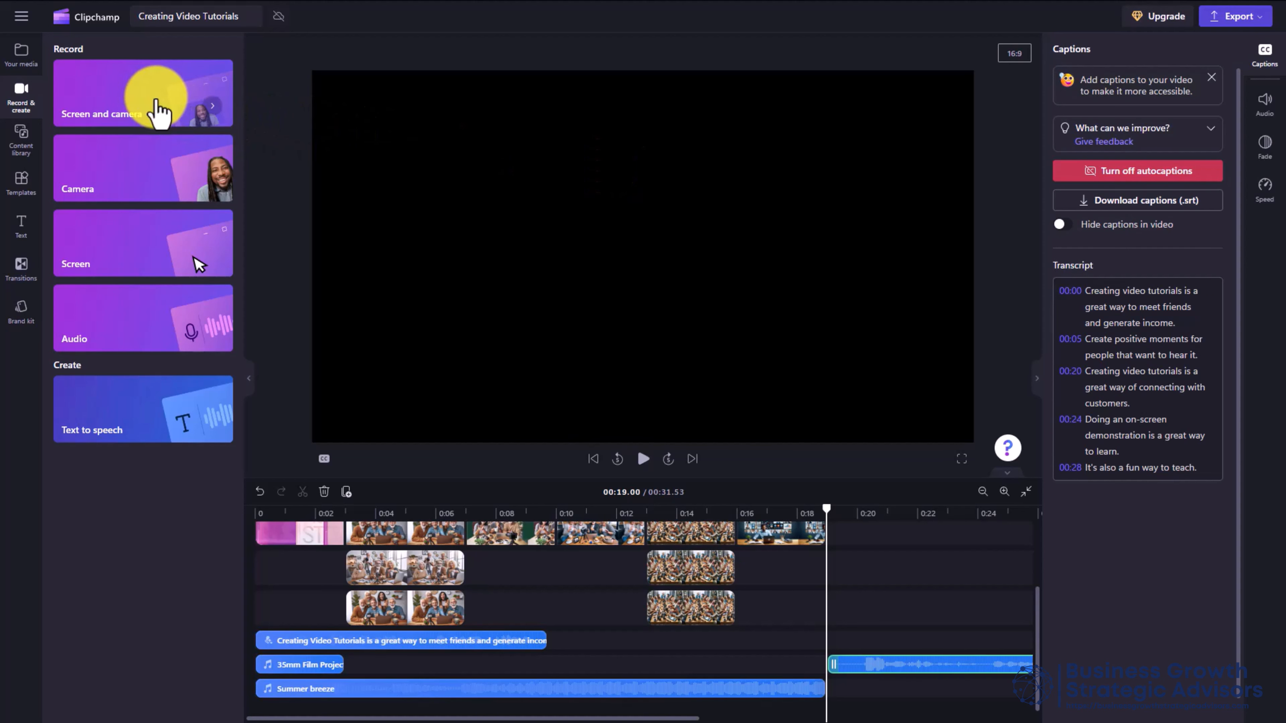
Choose the Screen and camera recording option in Record & create
left_click(156, 112)
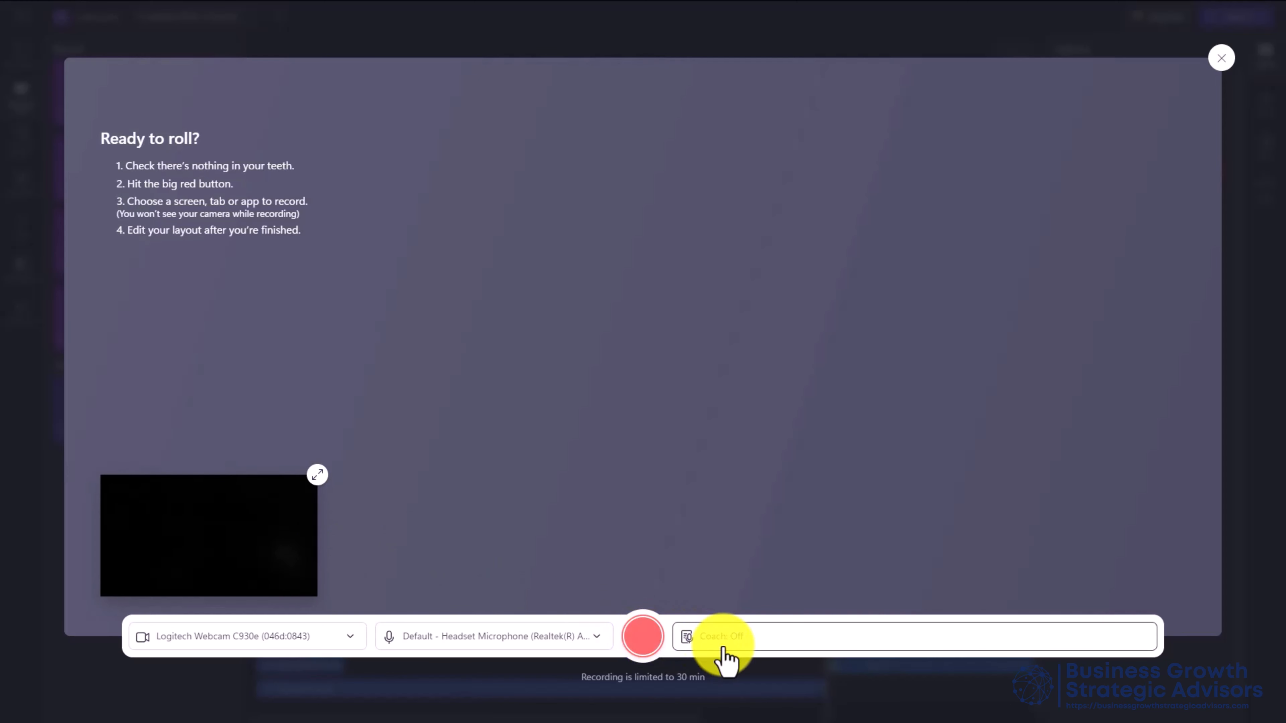
Enable Speaker Coach, record a 0:24 clip, and review its 131 words/min pace and intonation report
left_click(726, 639)
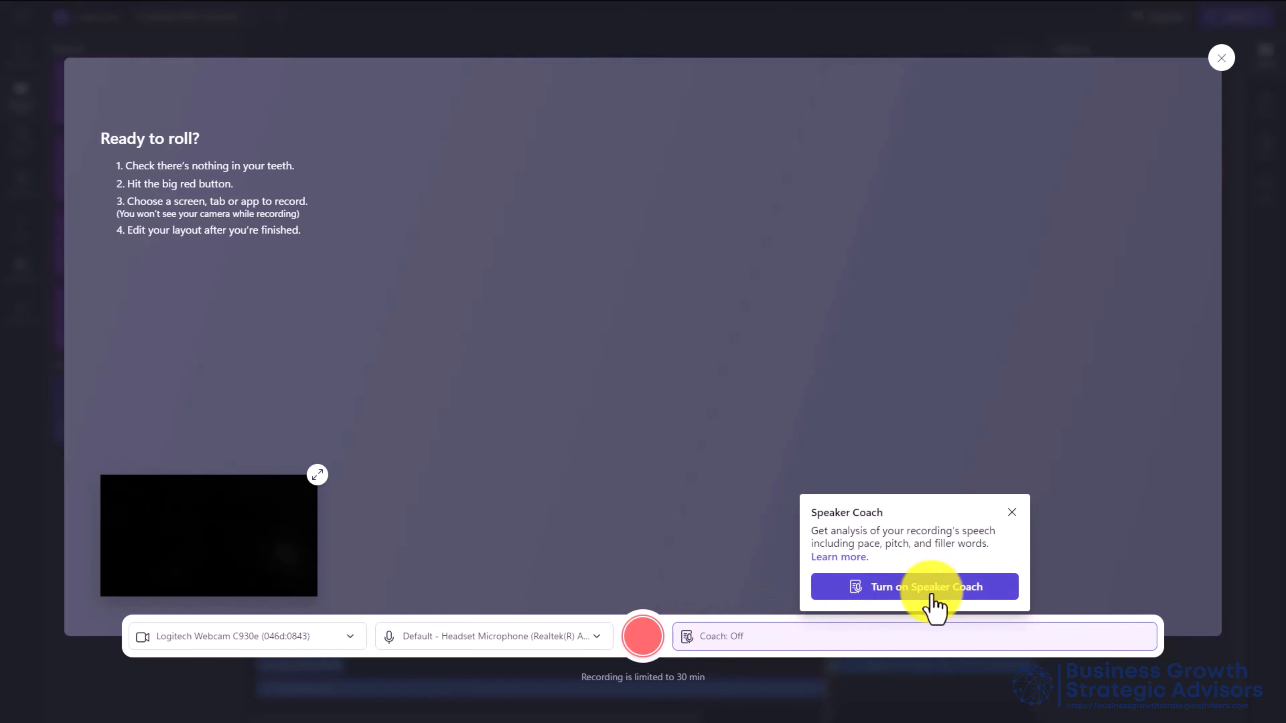
left_click(918, 590)
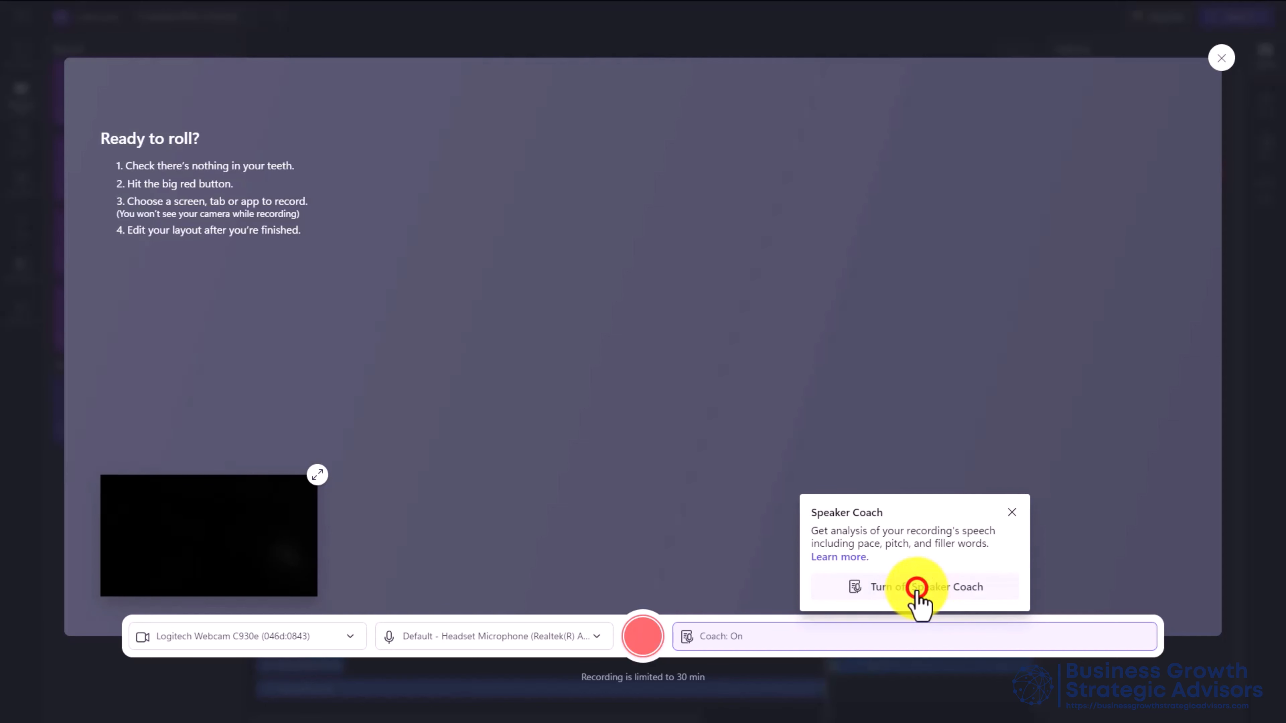
left_click(1012, 512)
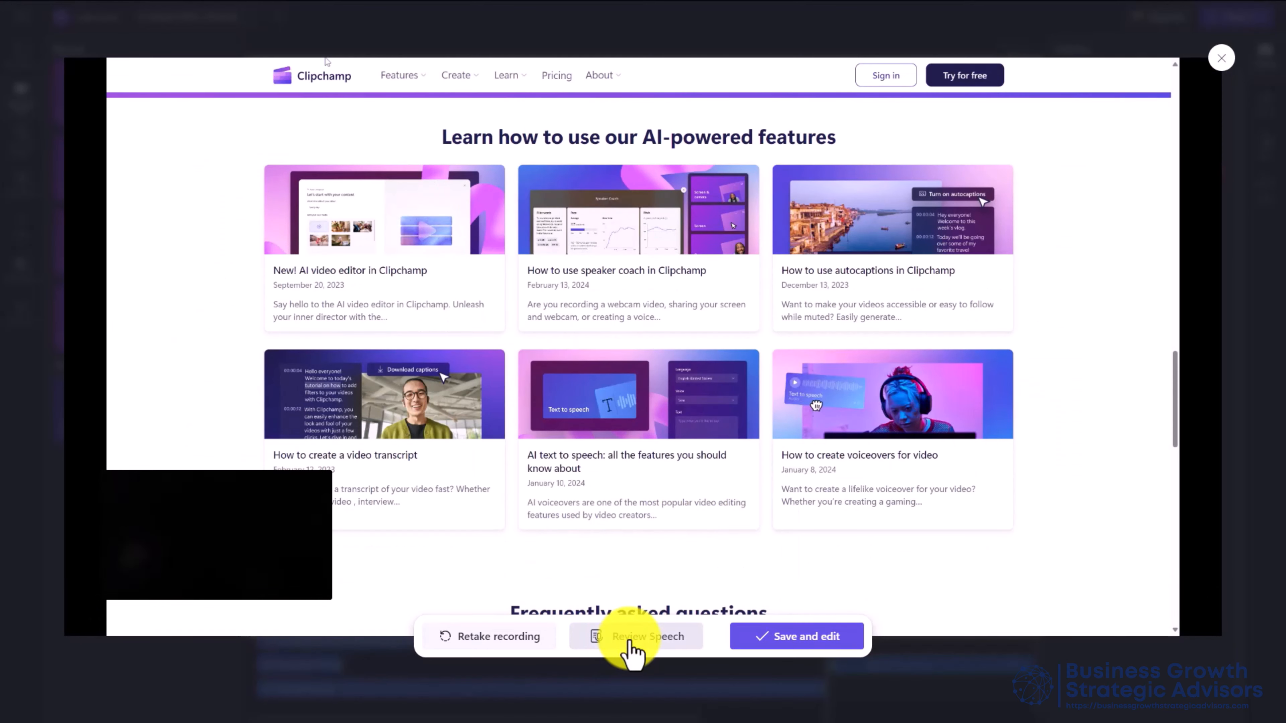
left_click(630, 648)
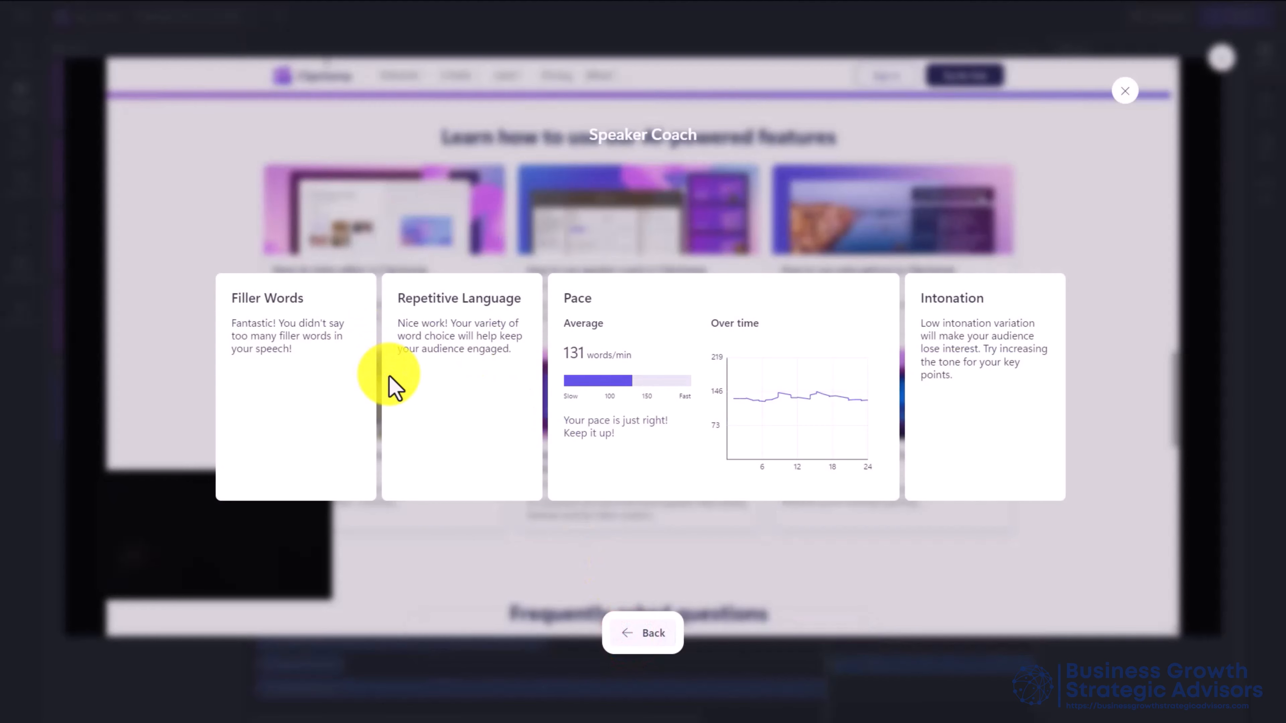
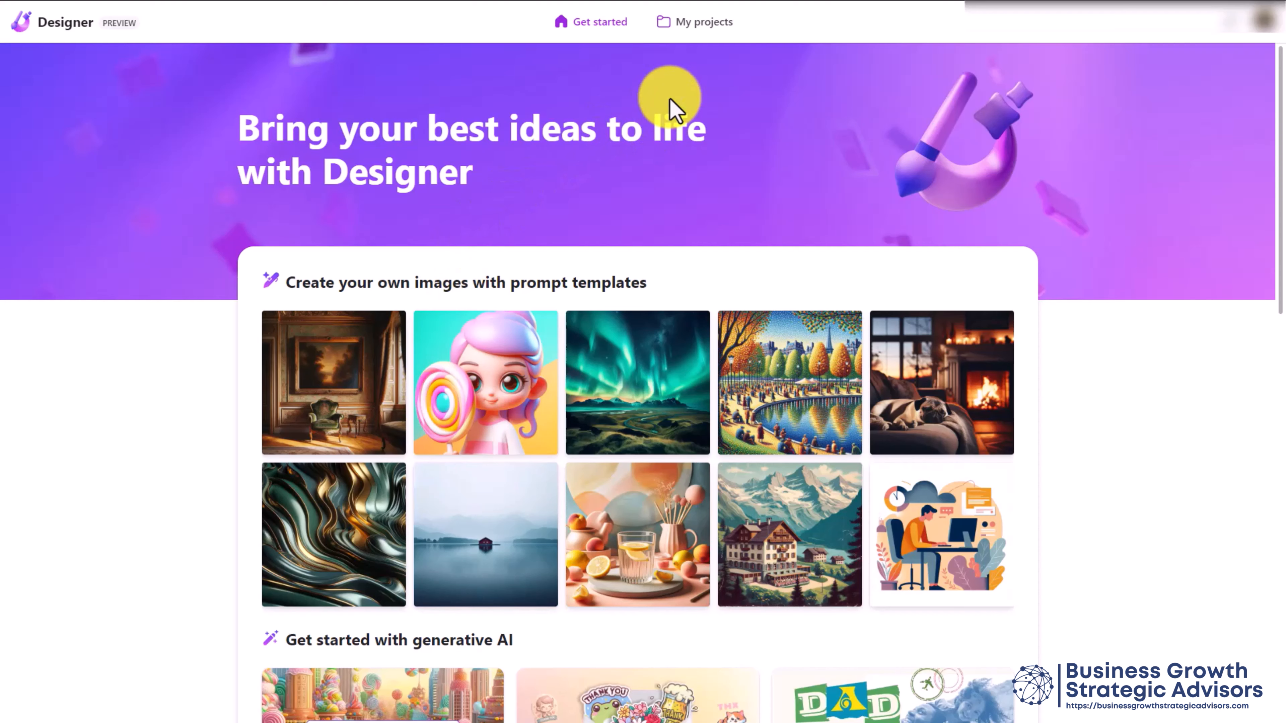
Go to My projects and start a fresh design with Create new design
left_click(697, 36)
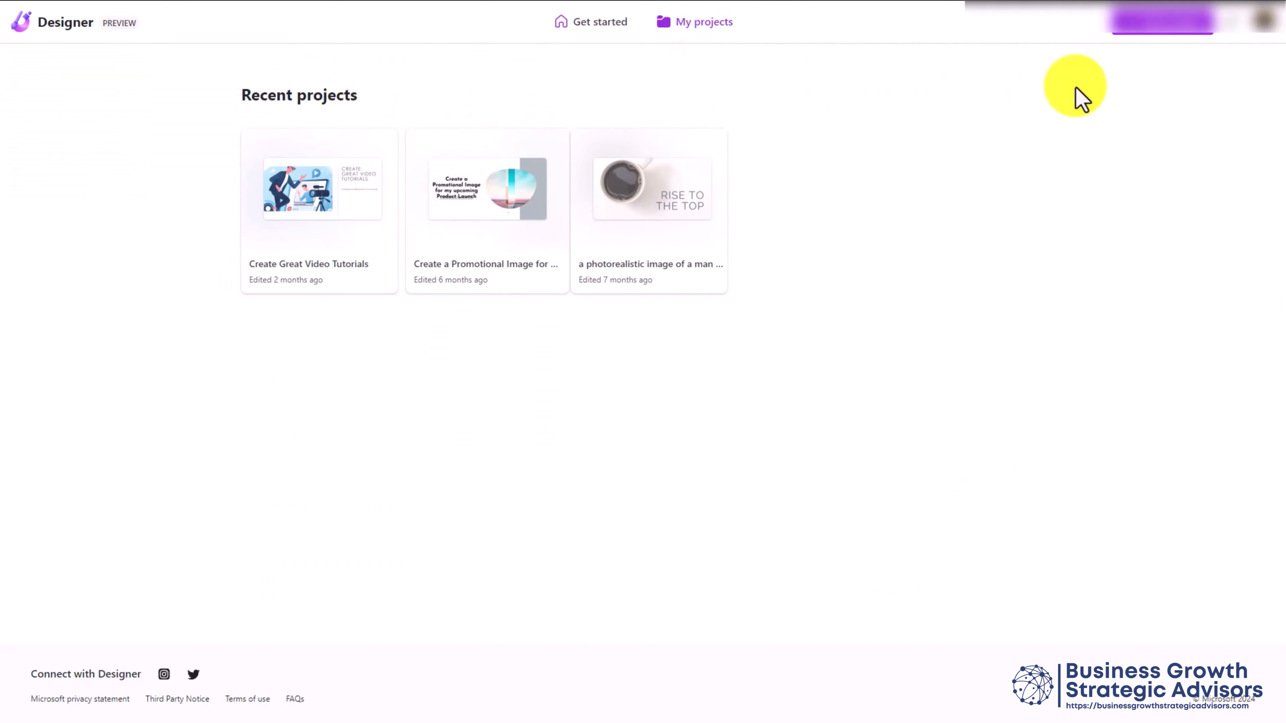
left_click(1140, 31)
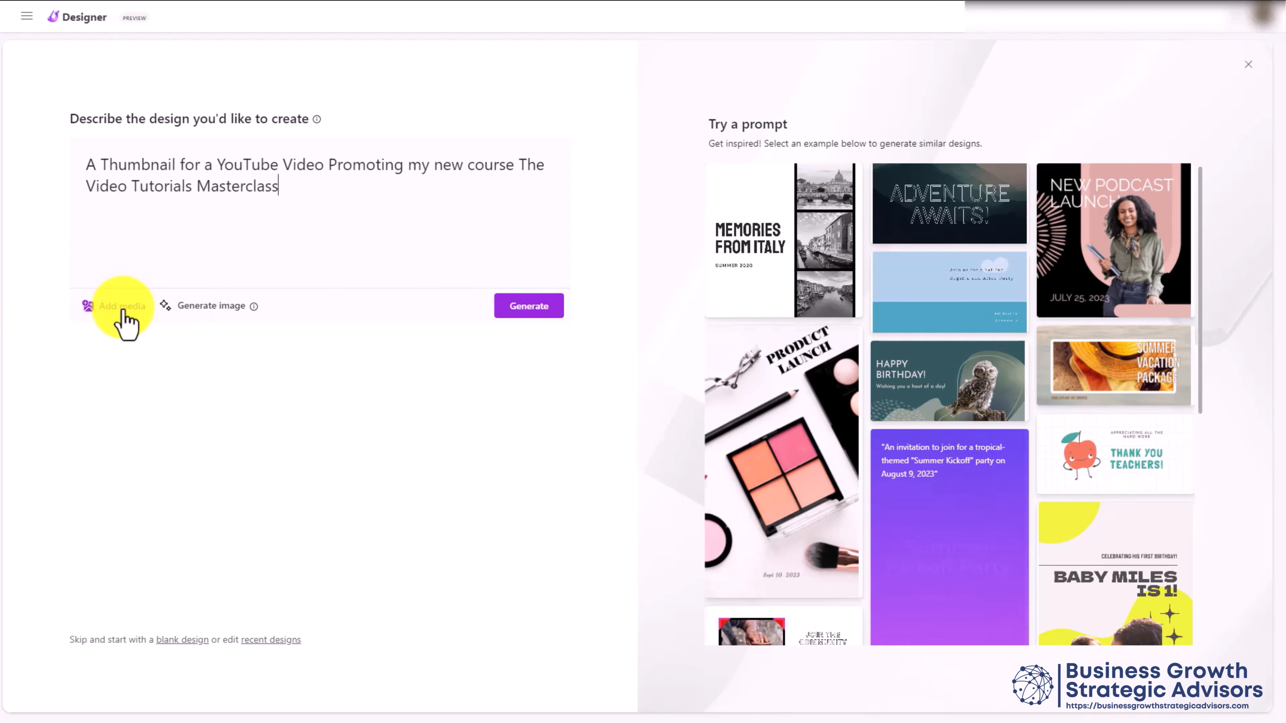
left_click(122, 307)
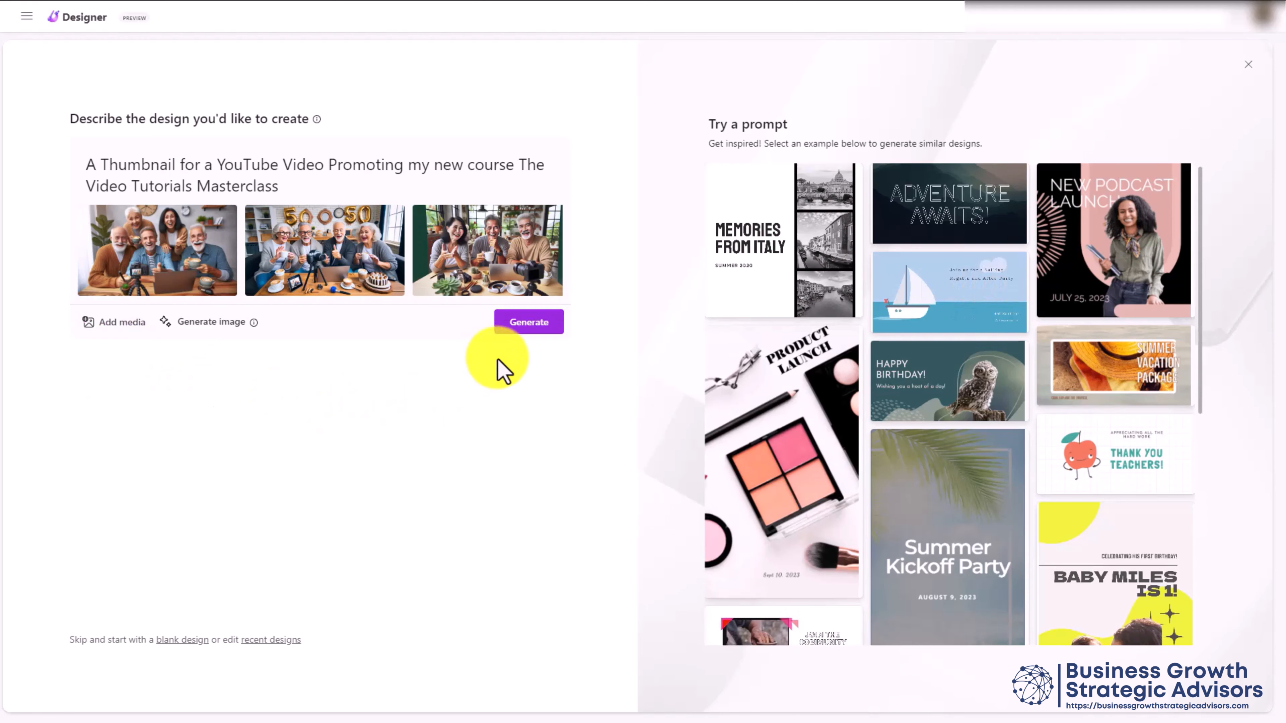
left_click(525, 328)
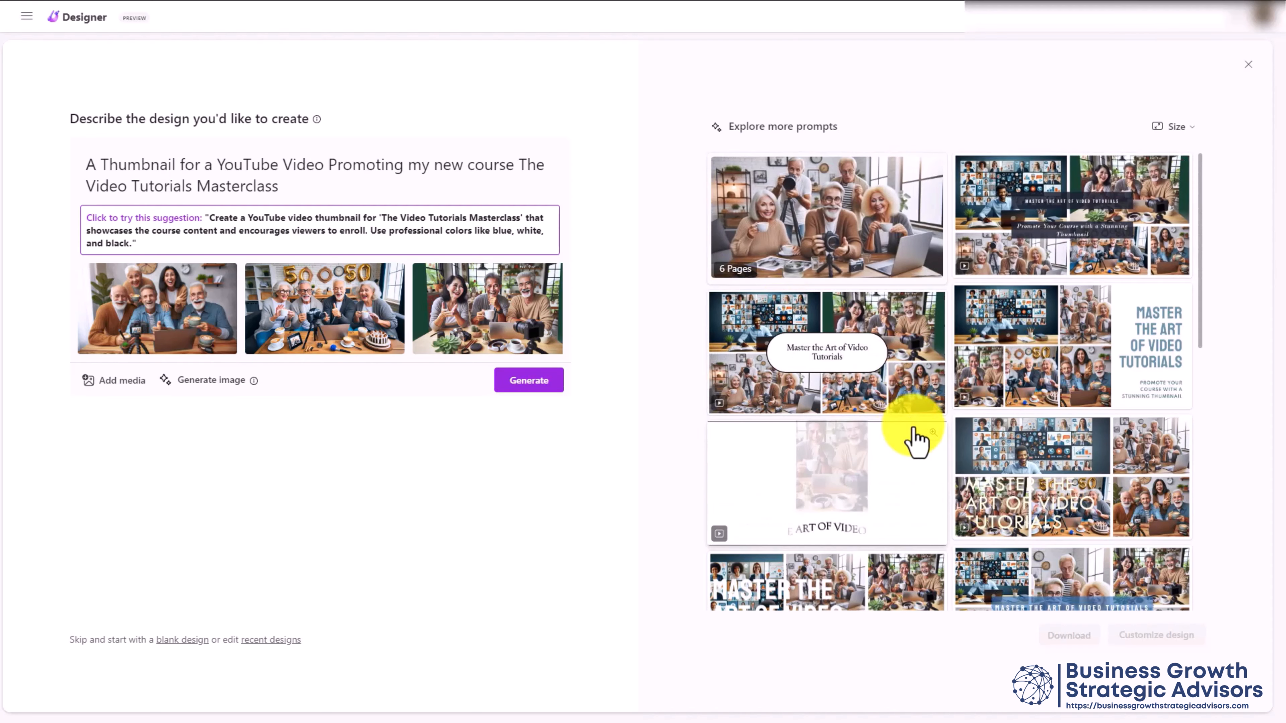
left_click(1174, 127)
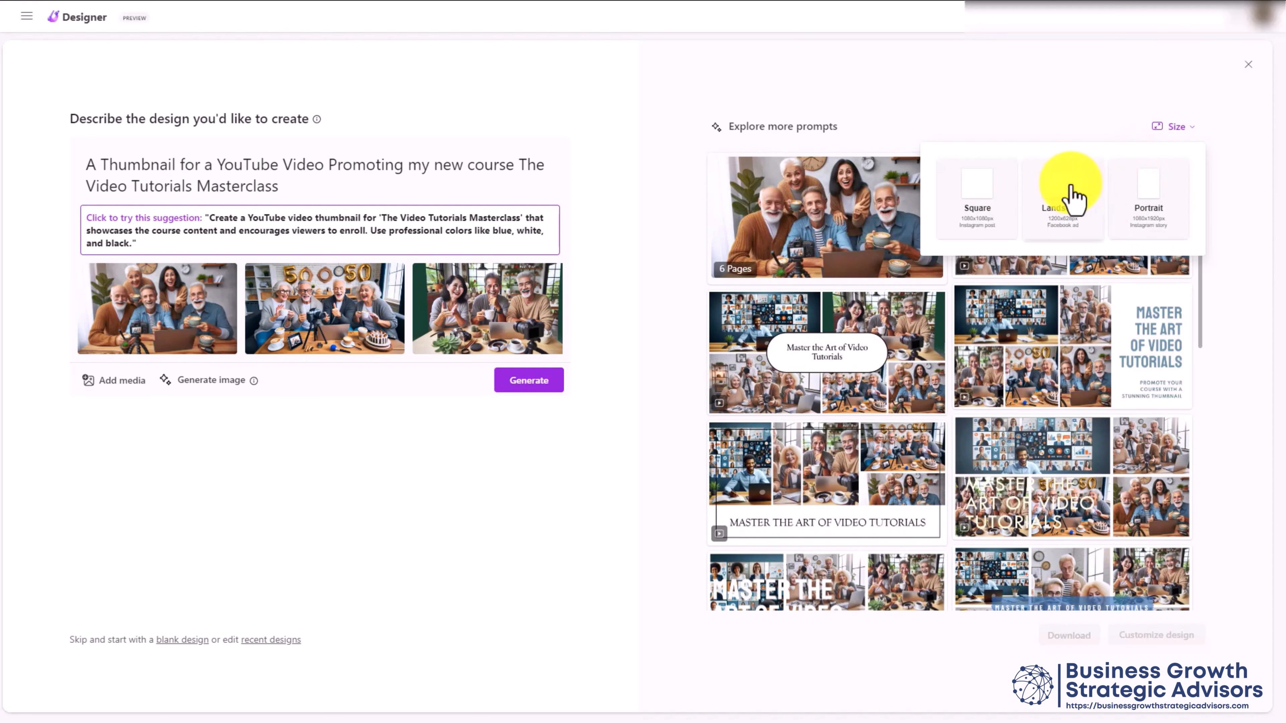
left_click(1063, 195)
scroll(1014, 276, "down", 3)
scroll(898, 293, "down", 3)
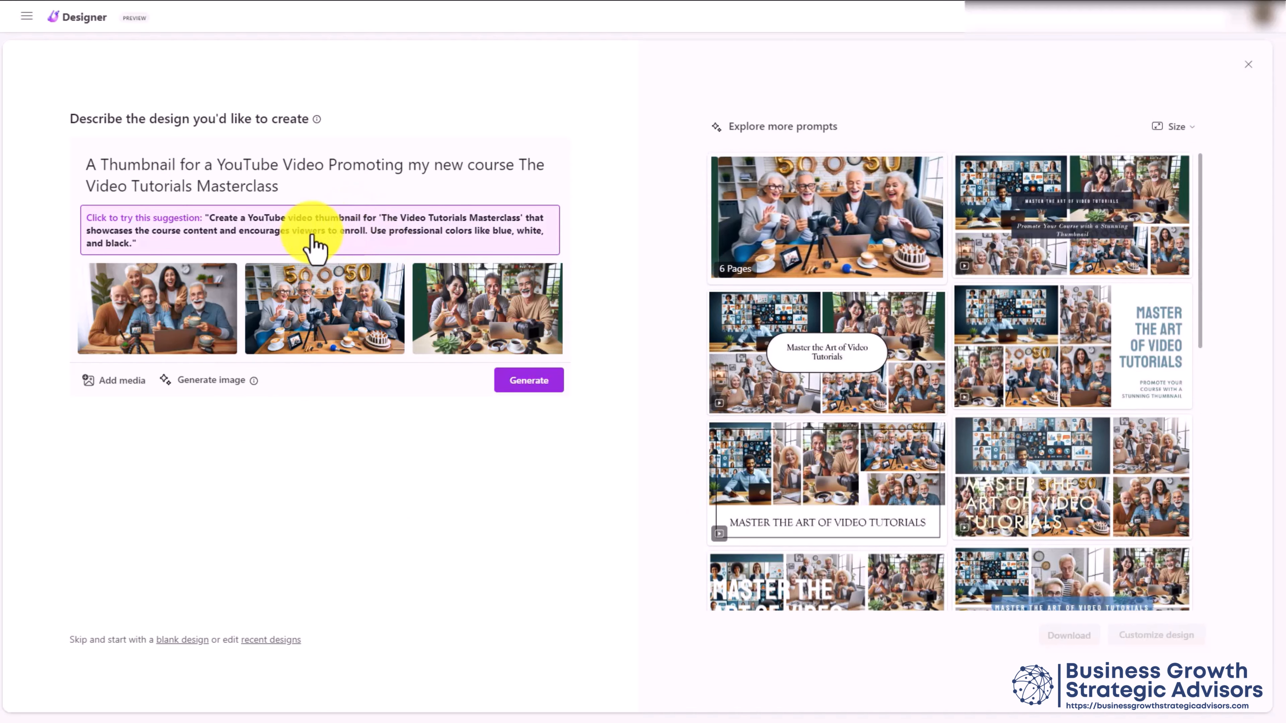
left_click(299, 245)
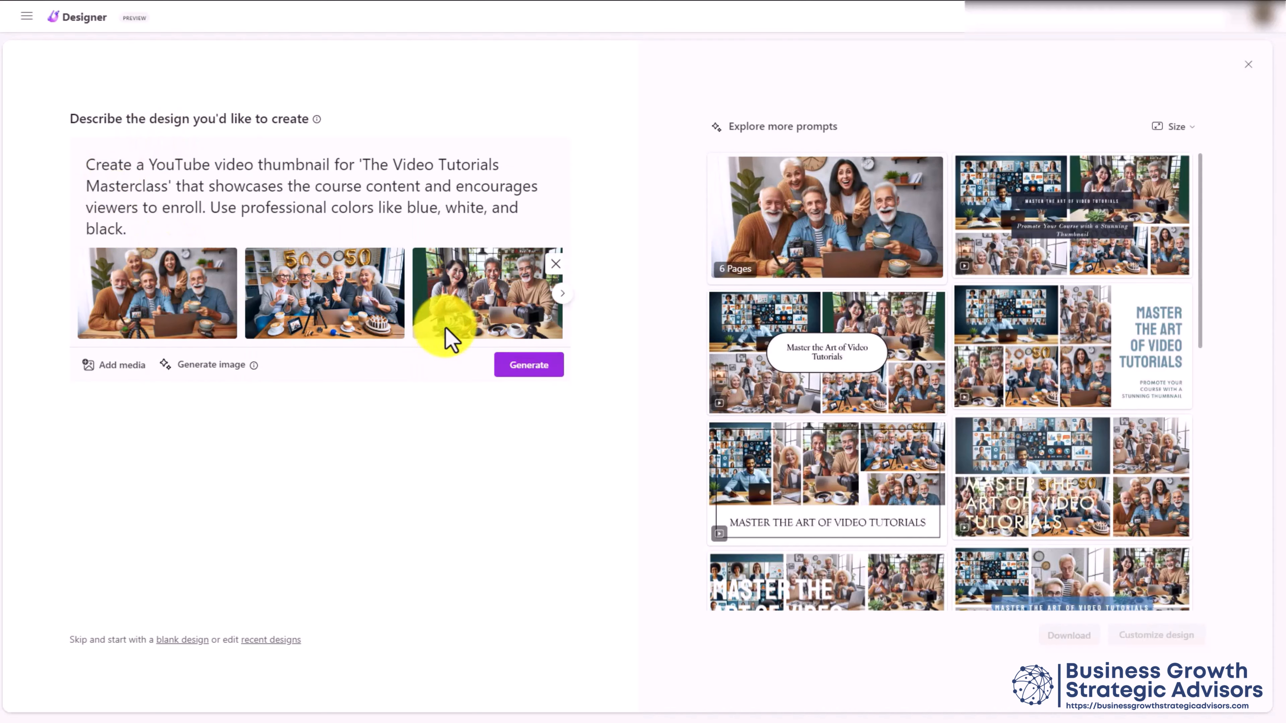
left_click(507, 372)
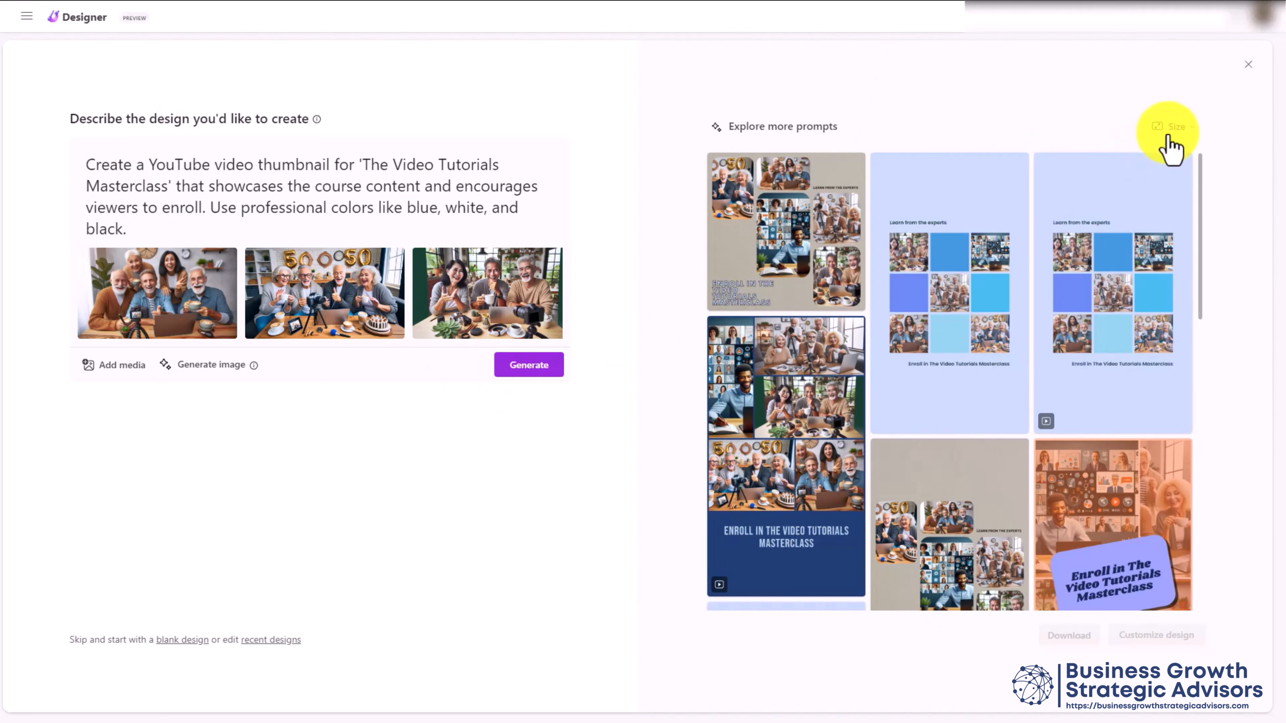
left_click(1171, 130)
left_click(970, 210)
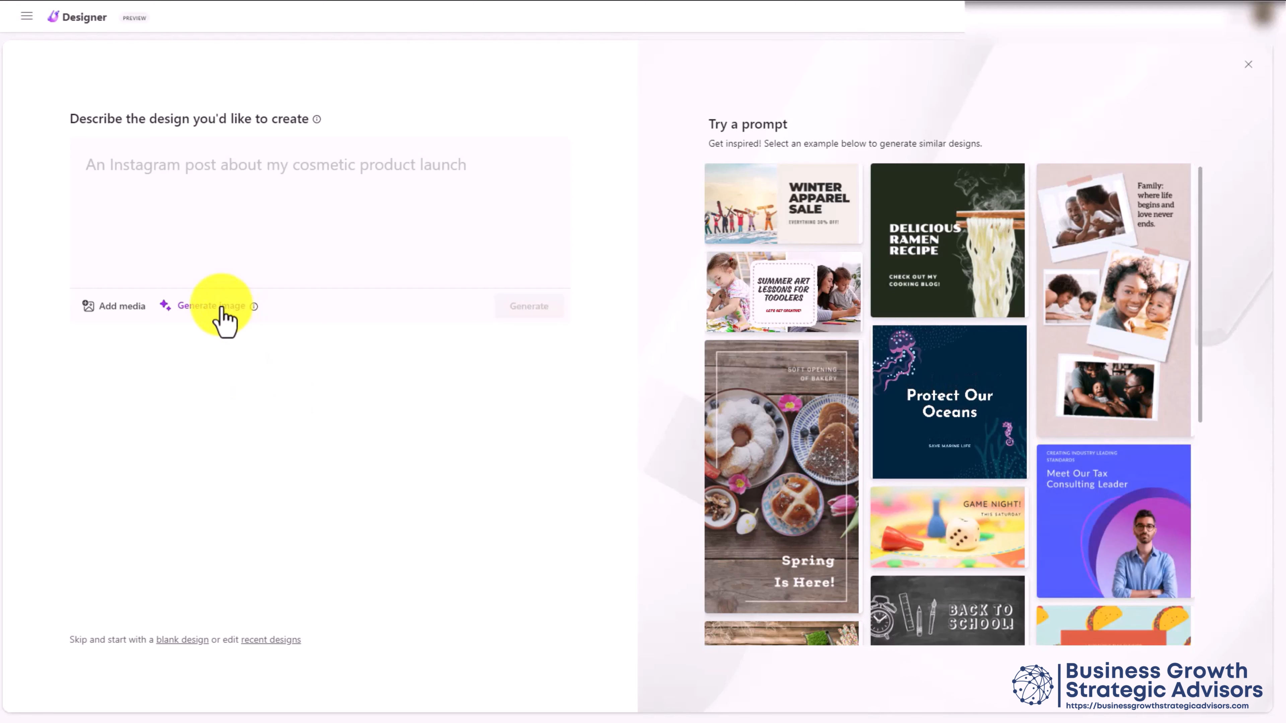
Paste the course thumbnail prompt and attach the third generated coffee-group image
left_click(183, 170)
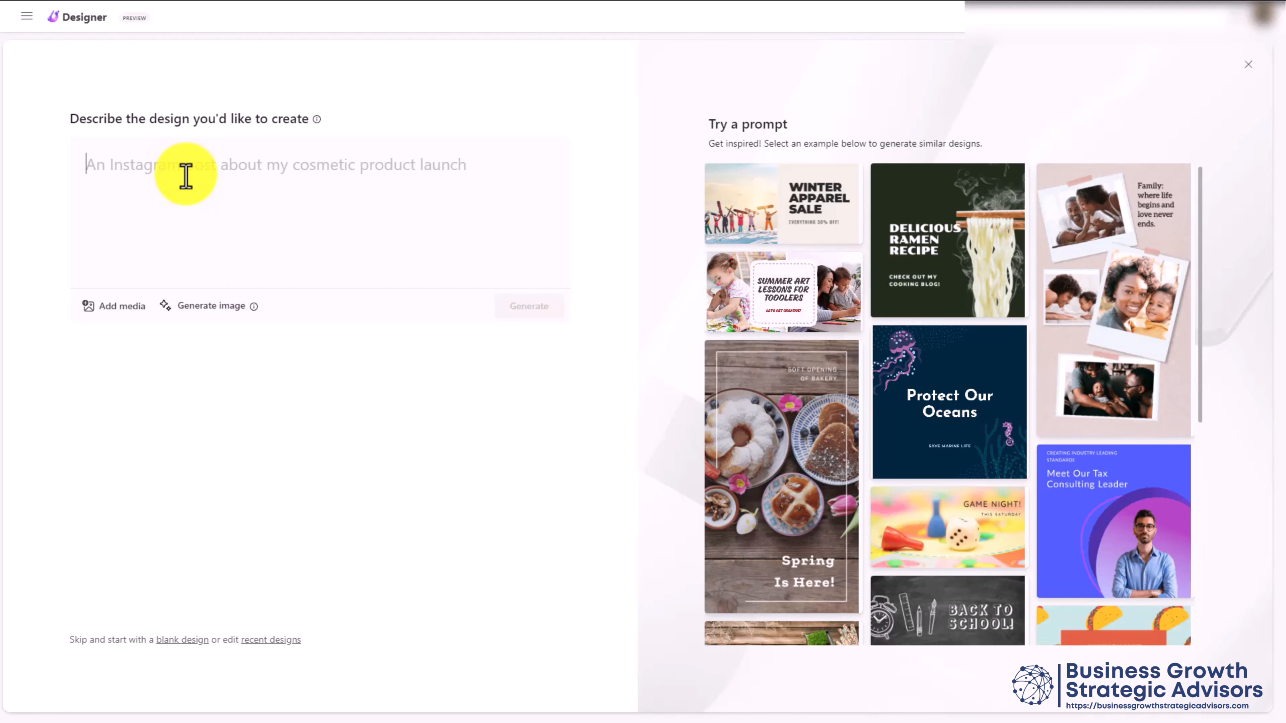
type("Create a Thumbnail for my new course: The Video Tutorials Masterclass")
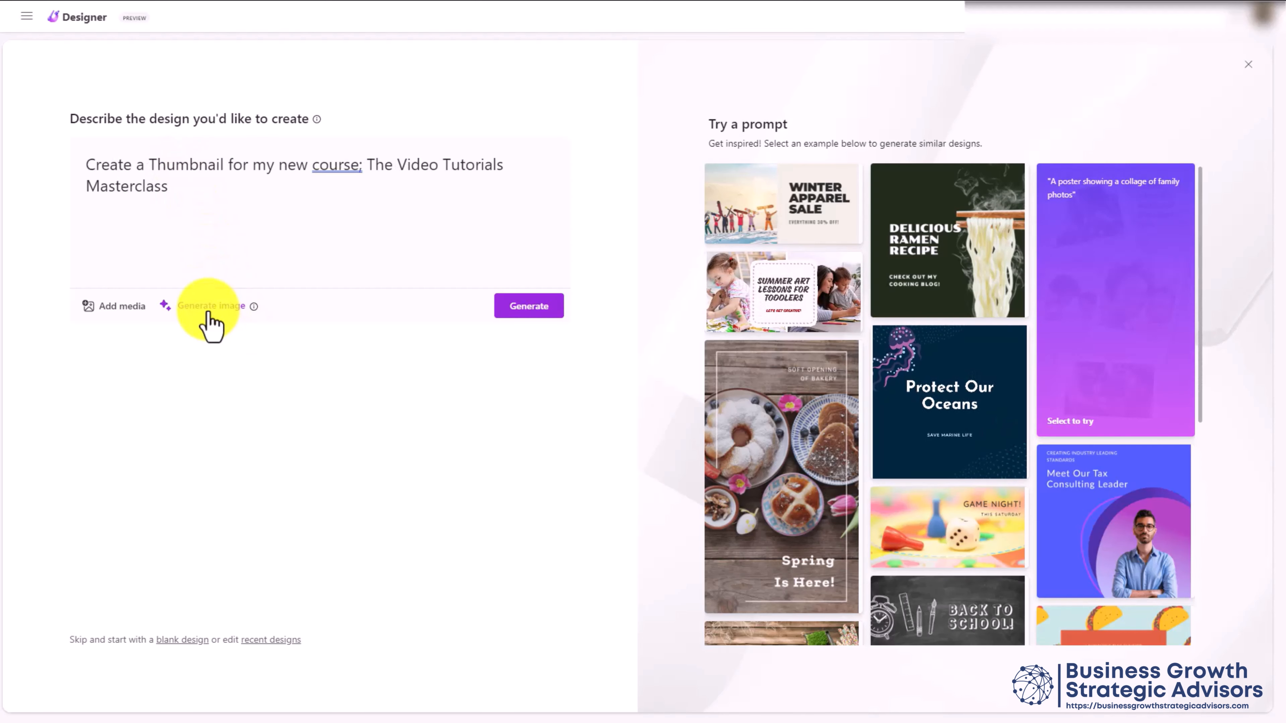
left_click(208, 308)
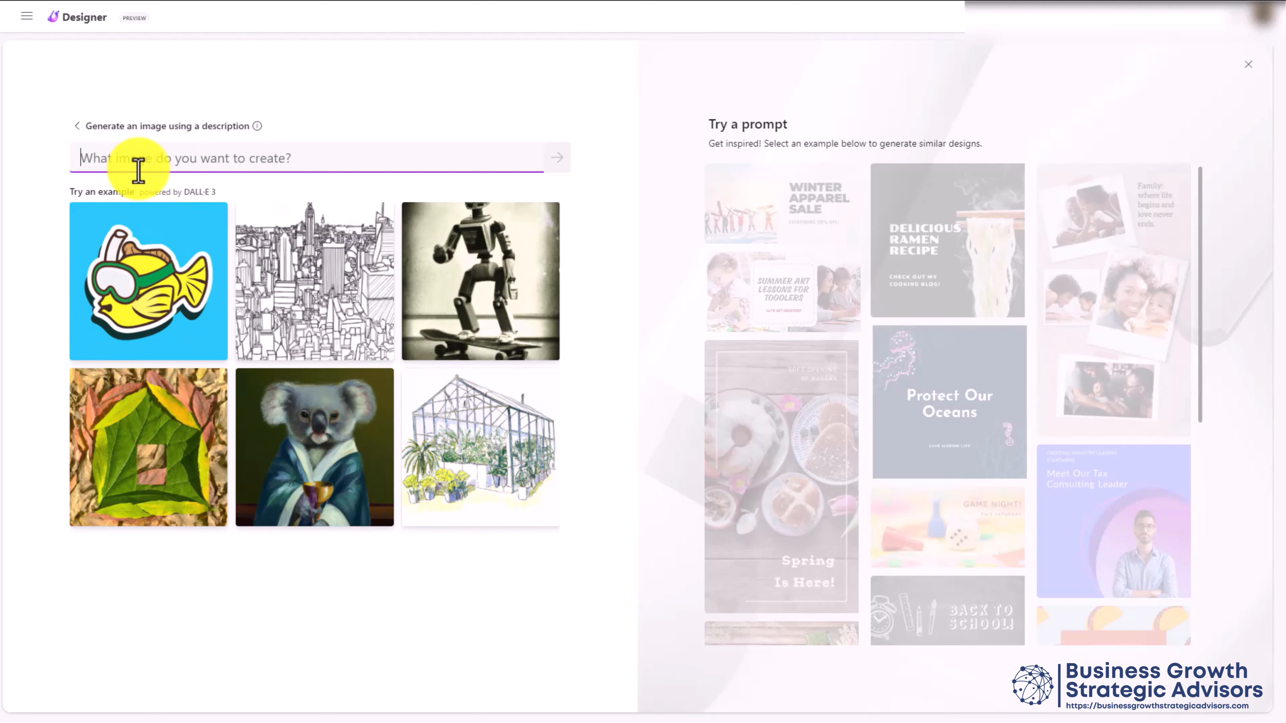
type("50 year olds, of all races, creating video tutorials, having fun and drinking coffee")
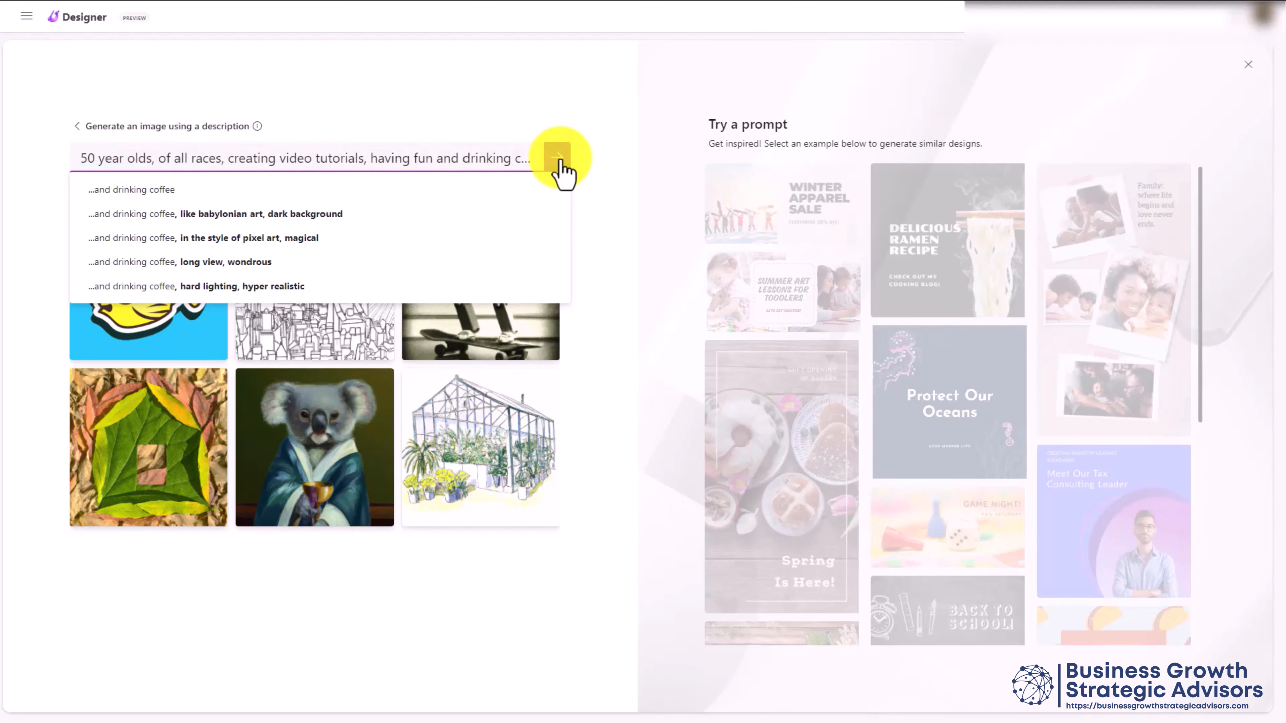
left_click(558, 158)
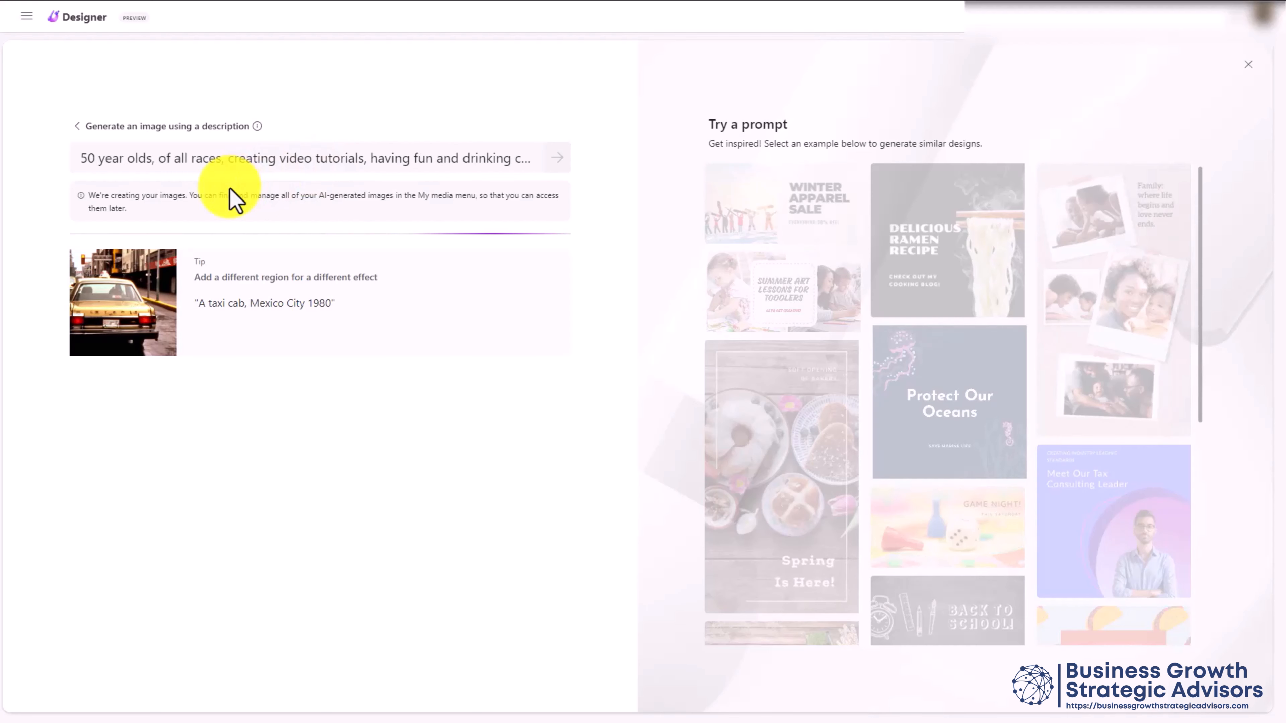
left_click(454, 263)
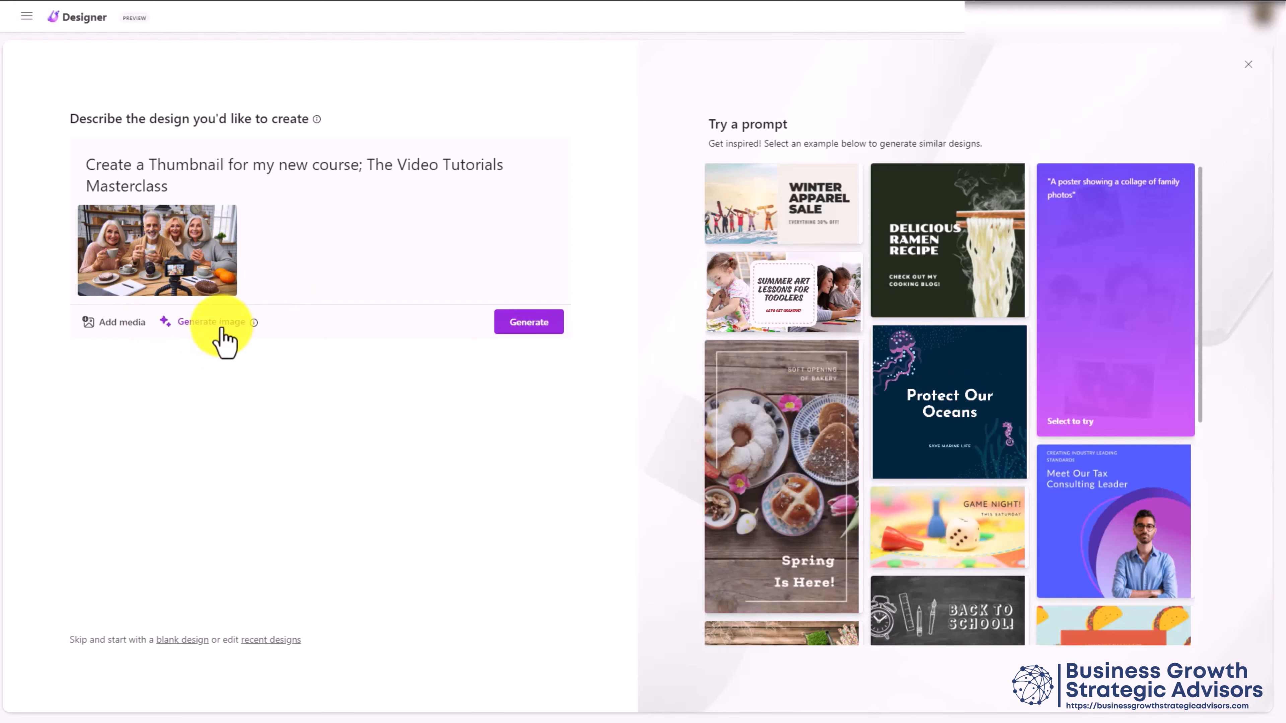
Generate a home studio equipment image, attach the middle result, and generate designs
left_click(236, 332)
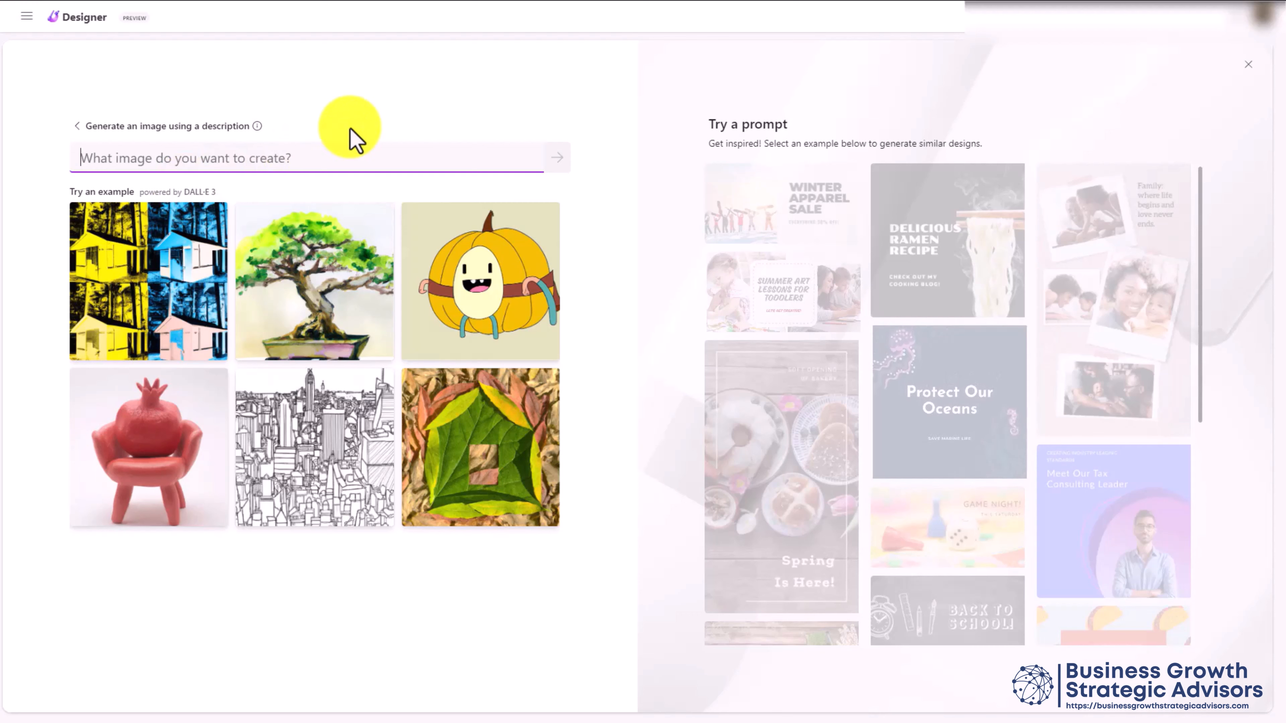
type("Equipment to Create Video Tutorials at a Home Studio")
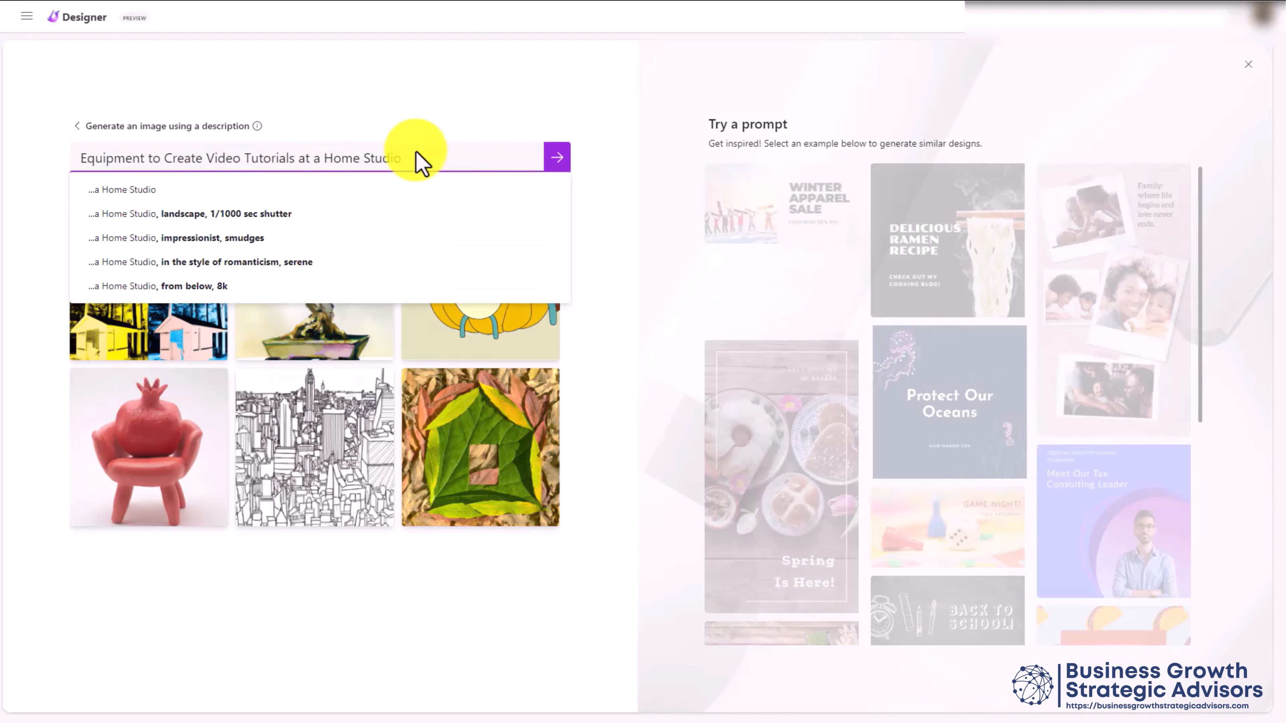
left_click(560, 166)
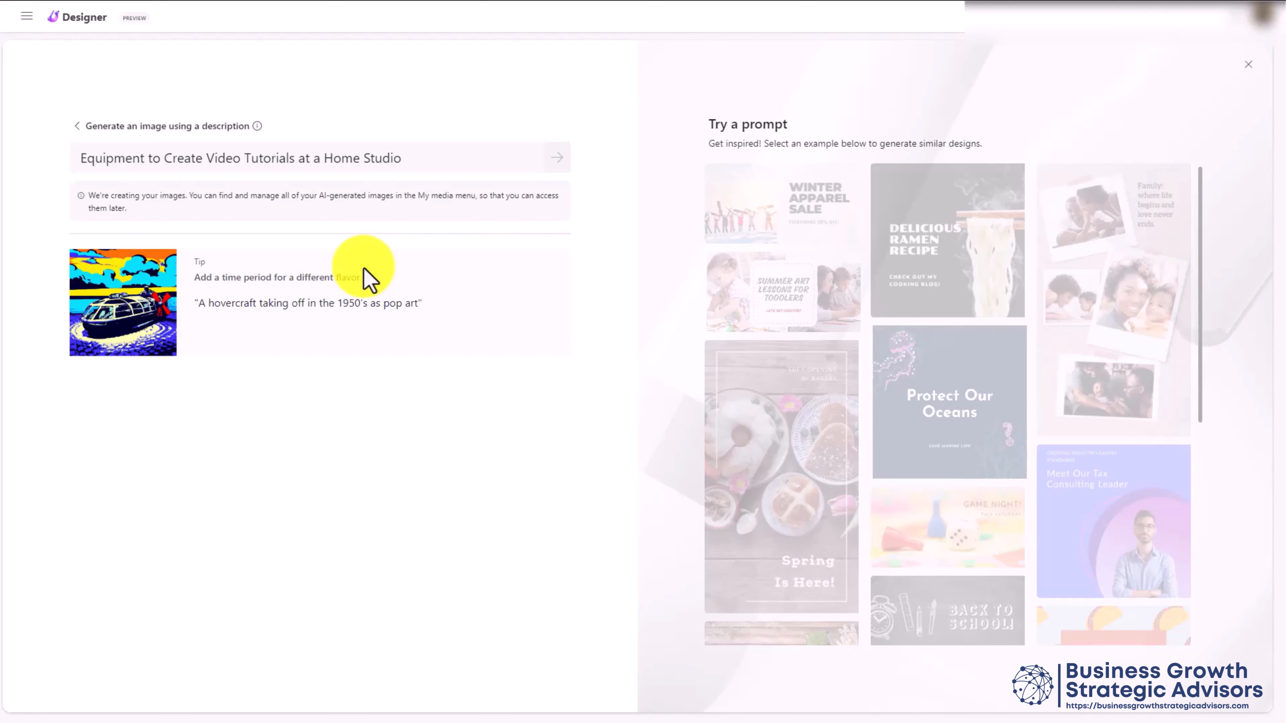
left_click(325, 254)
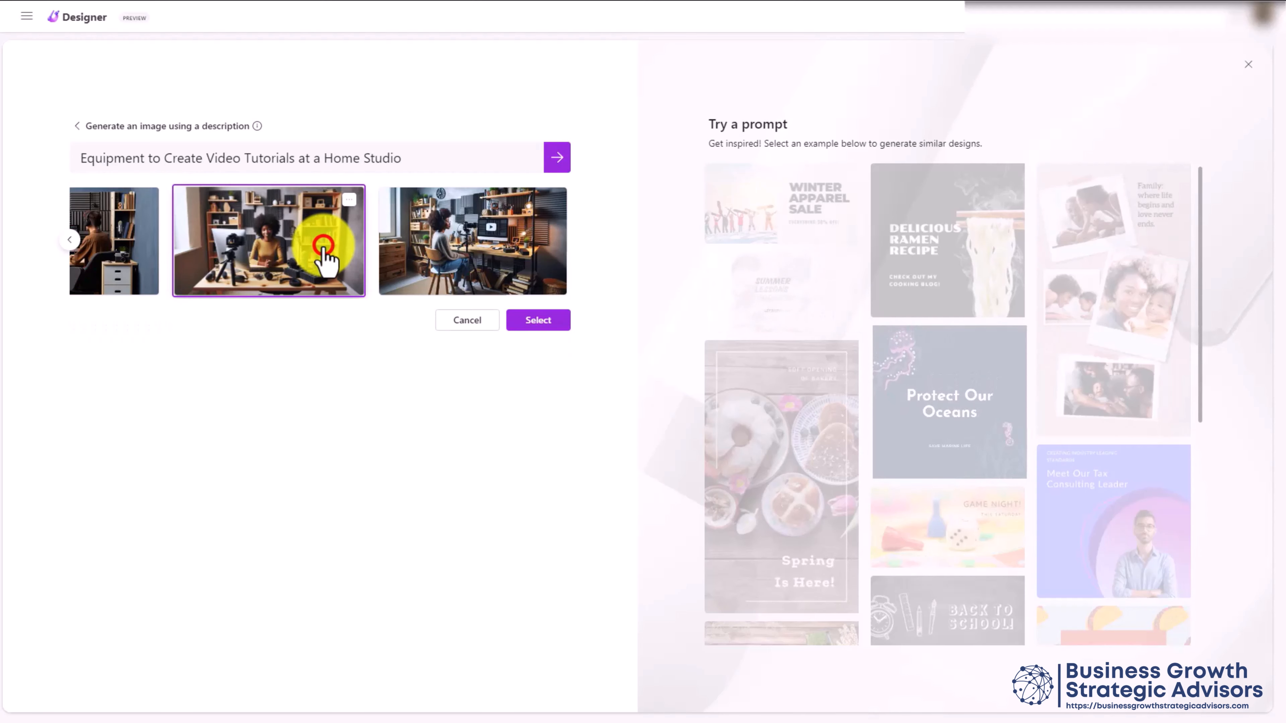
left_click(538, 319)
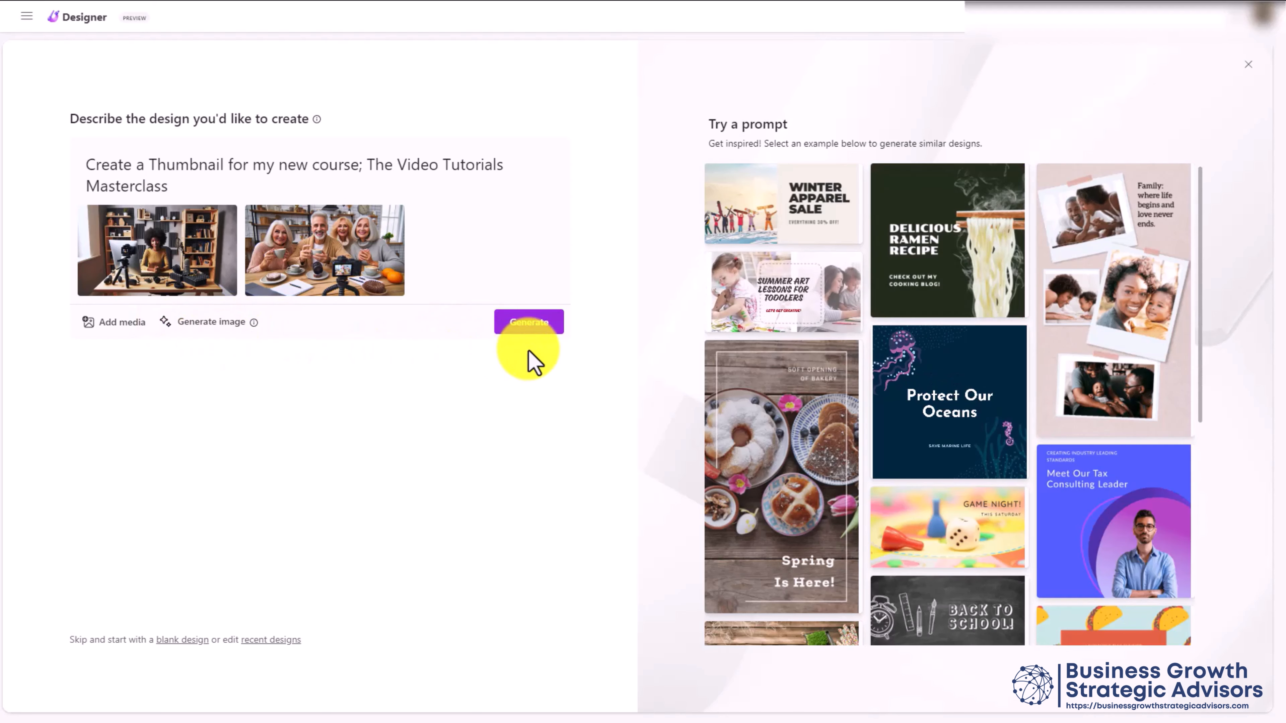
left_click(527, 322)
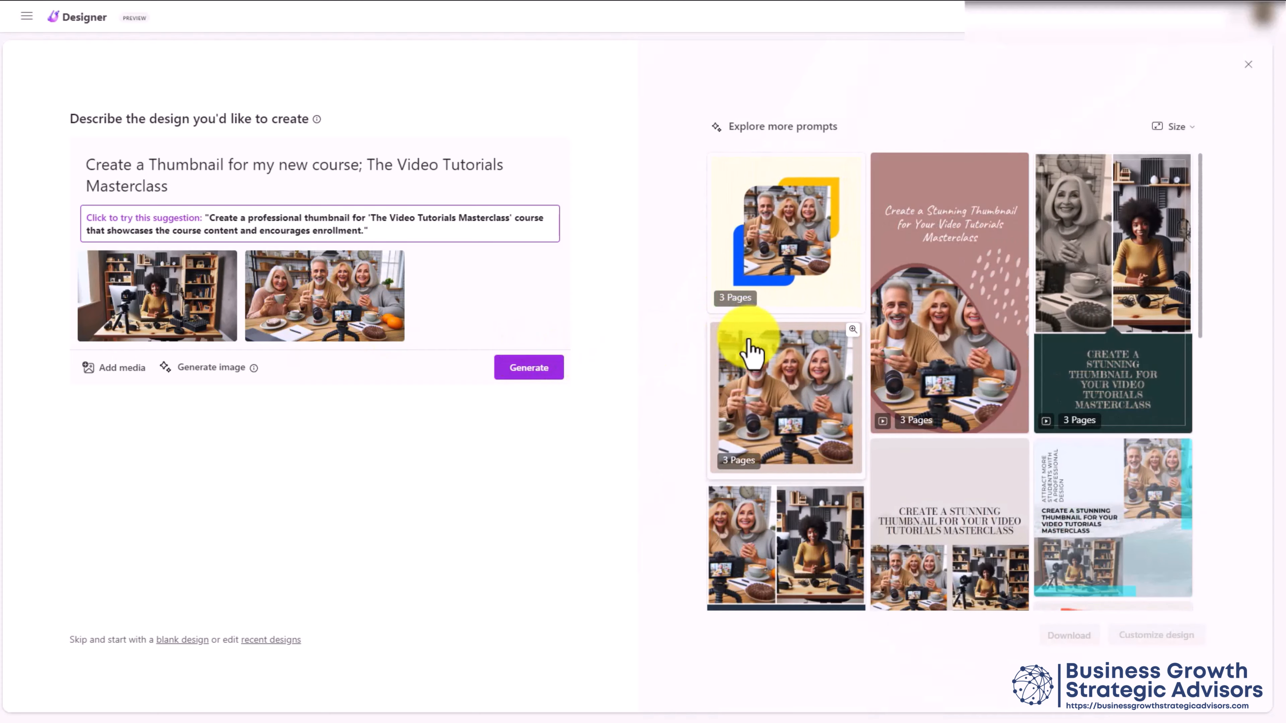
Switch designs to landscape and open the green 'Create a Stunning Thumbnail' design for editing
left_click(1182, 126)
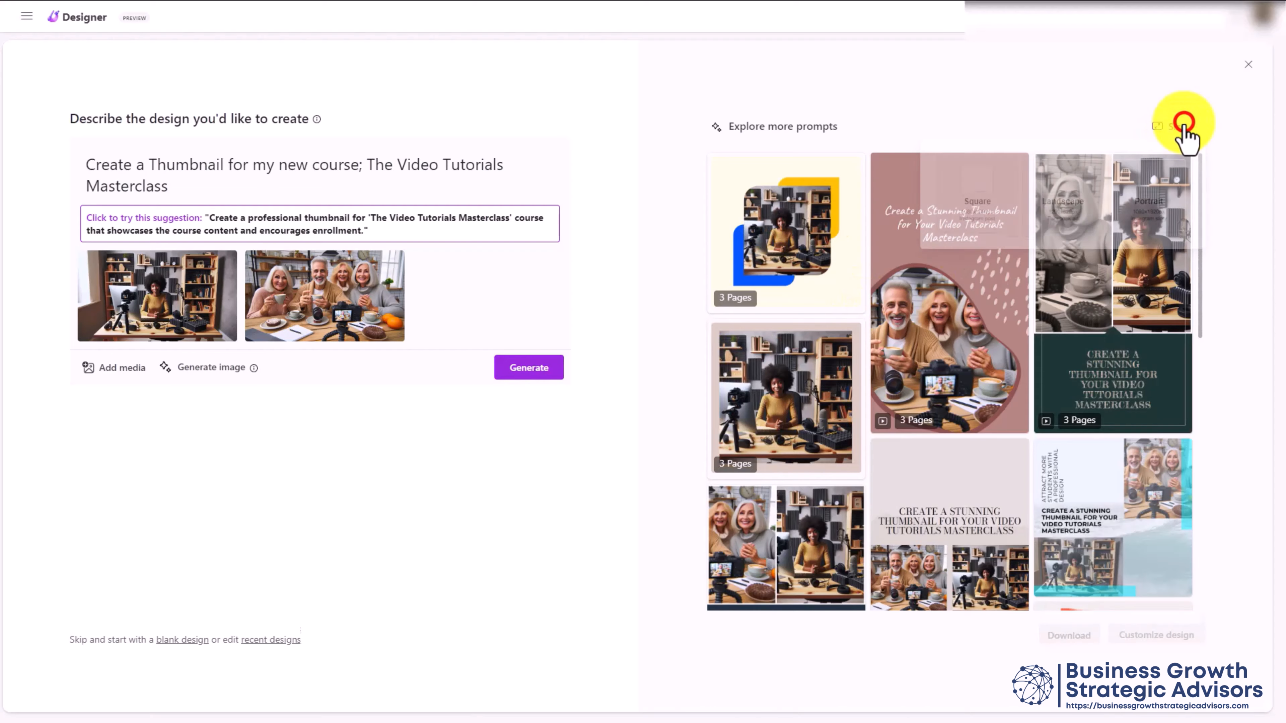
left_click(1061, 195)
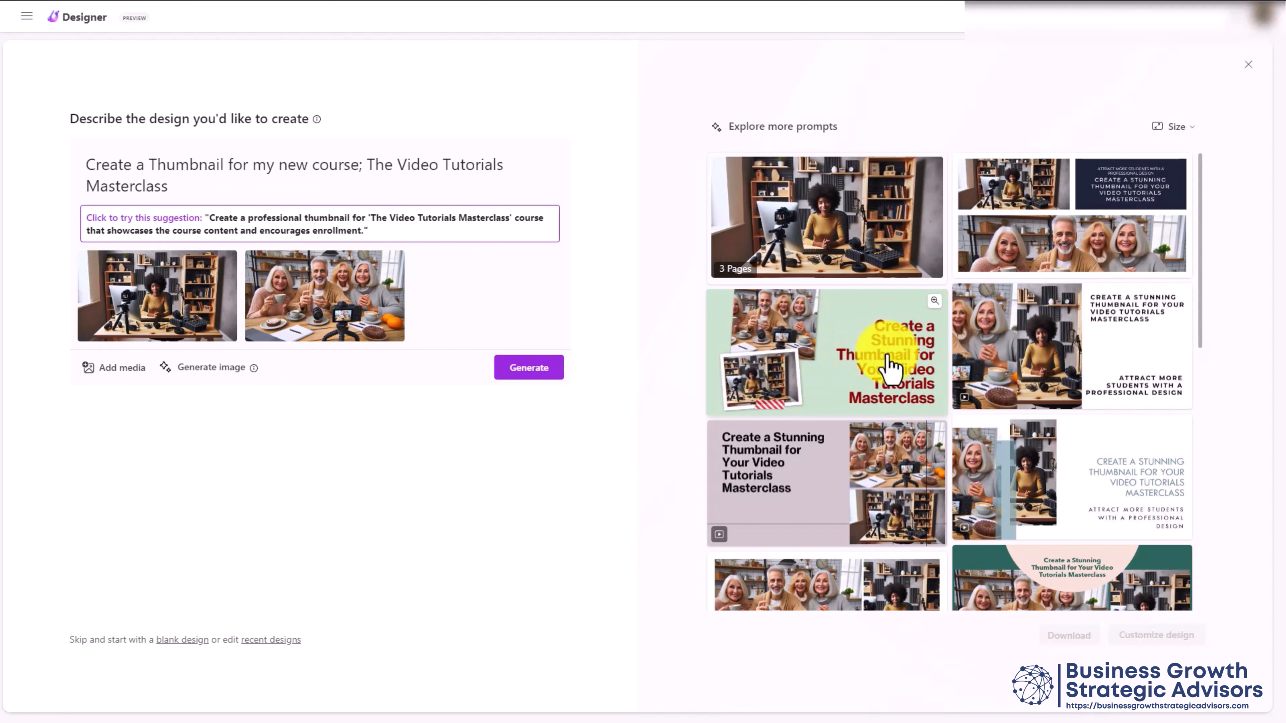
left_click(899, 368)
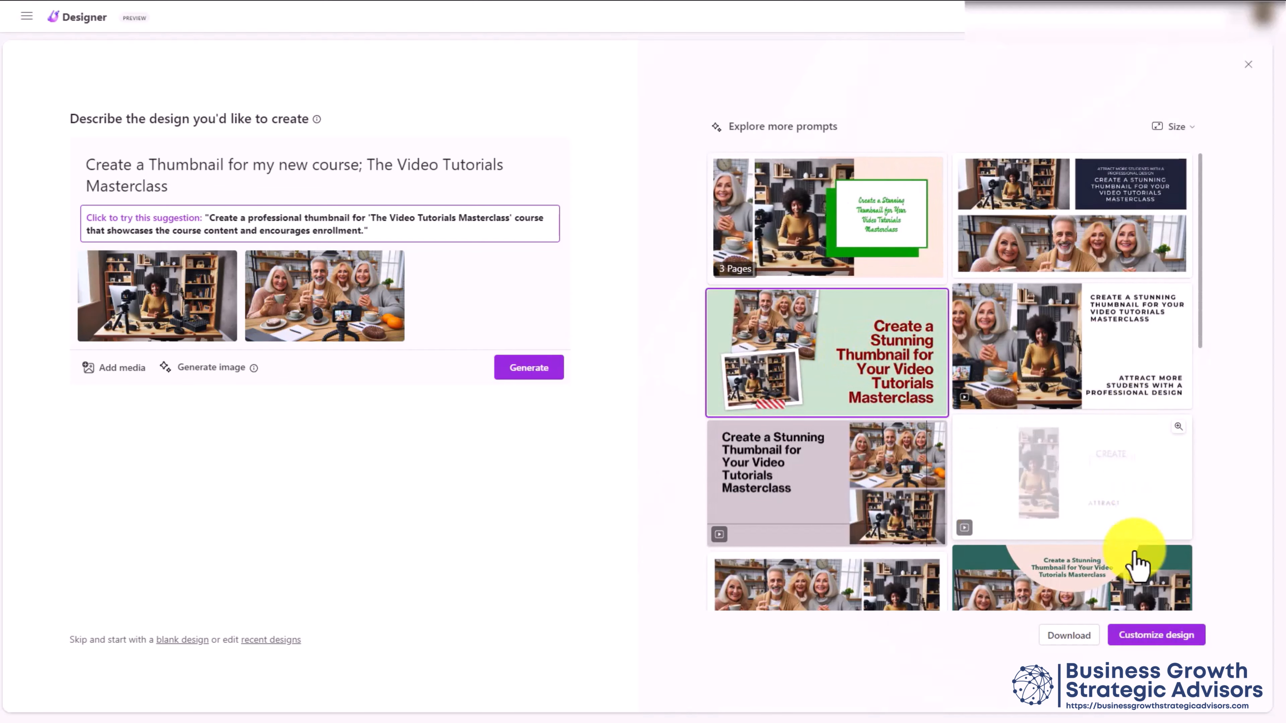
left_click(1134, 640)
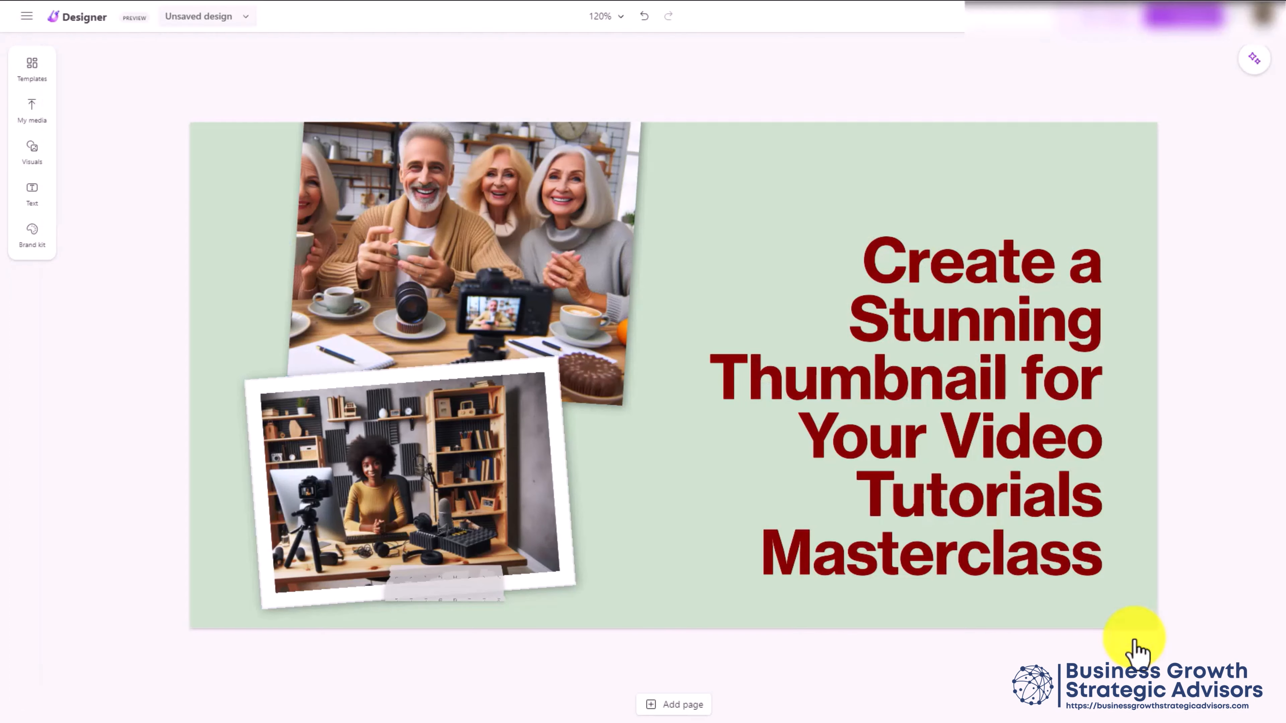
Apply the white serif all-caps layout with stacked photos, then show the brand kit styles
left_click(887, 423)
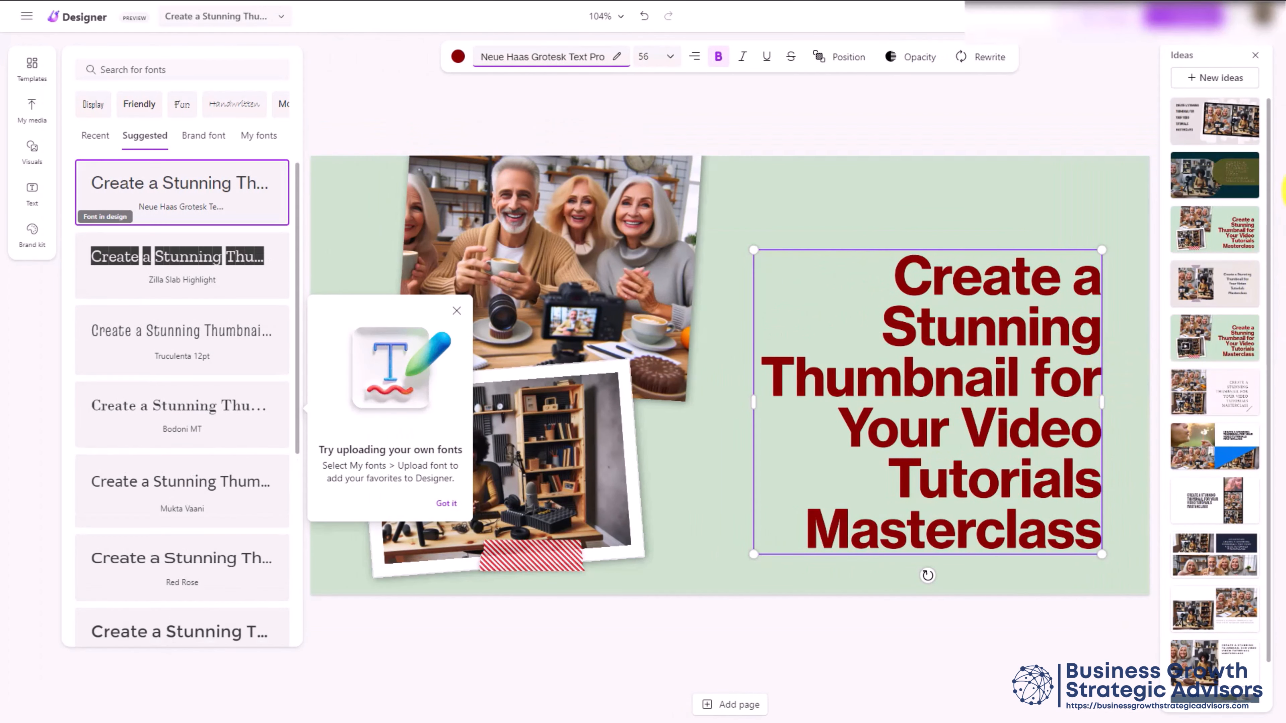
scroll(1211, 272, "down", 1)
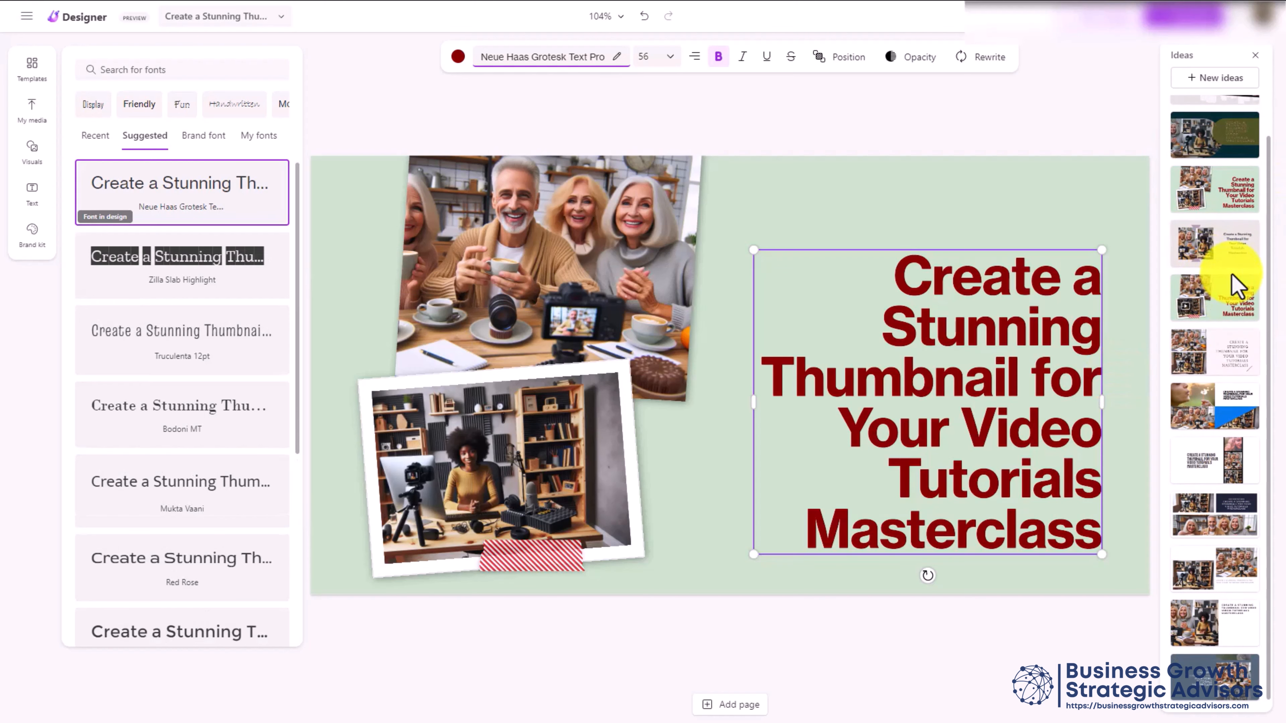
left_click(1227, 367)
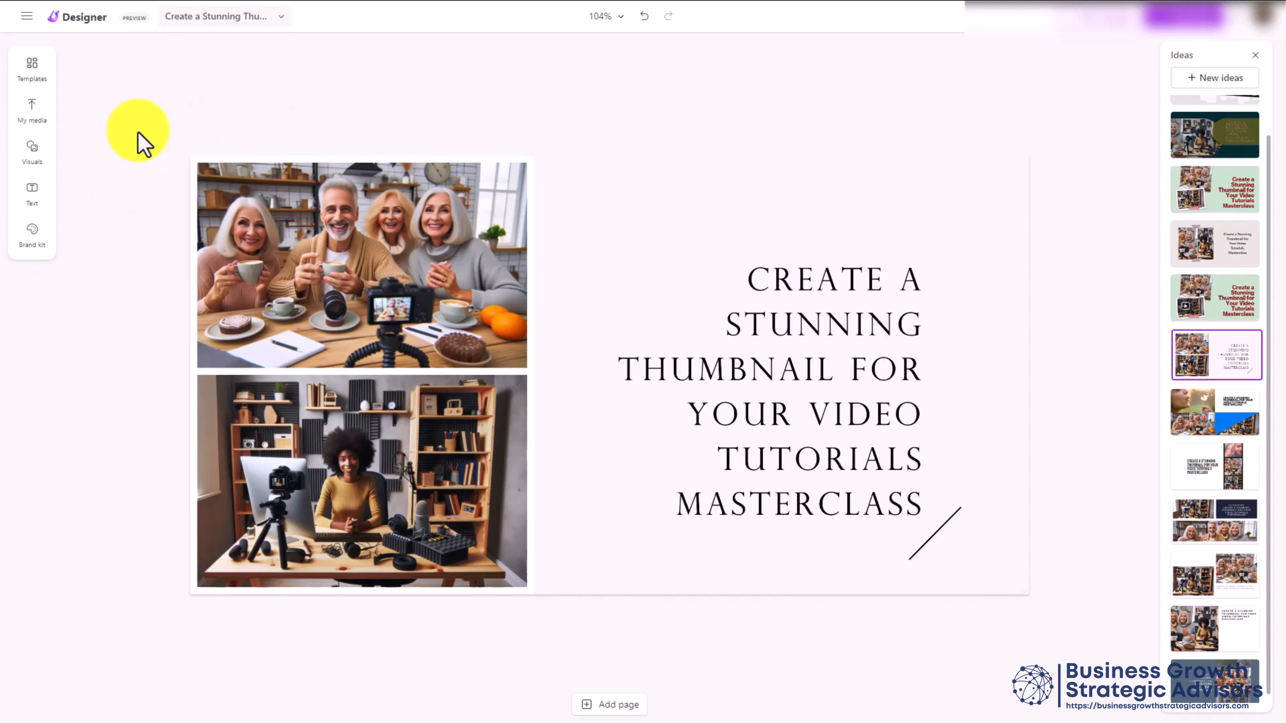
left_click(32, 232)
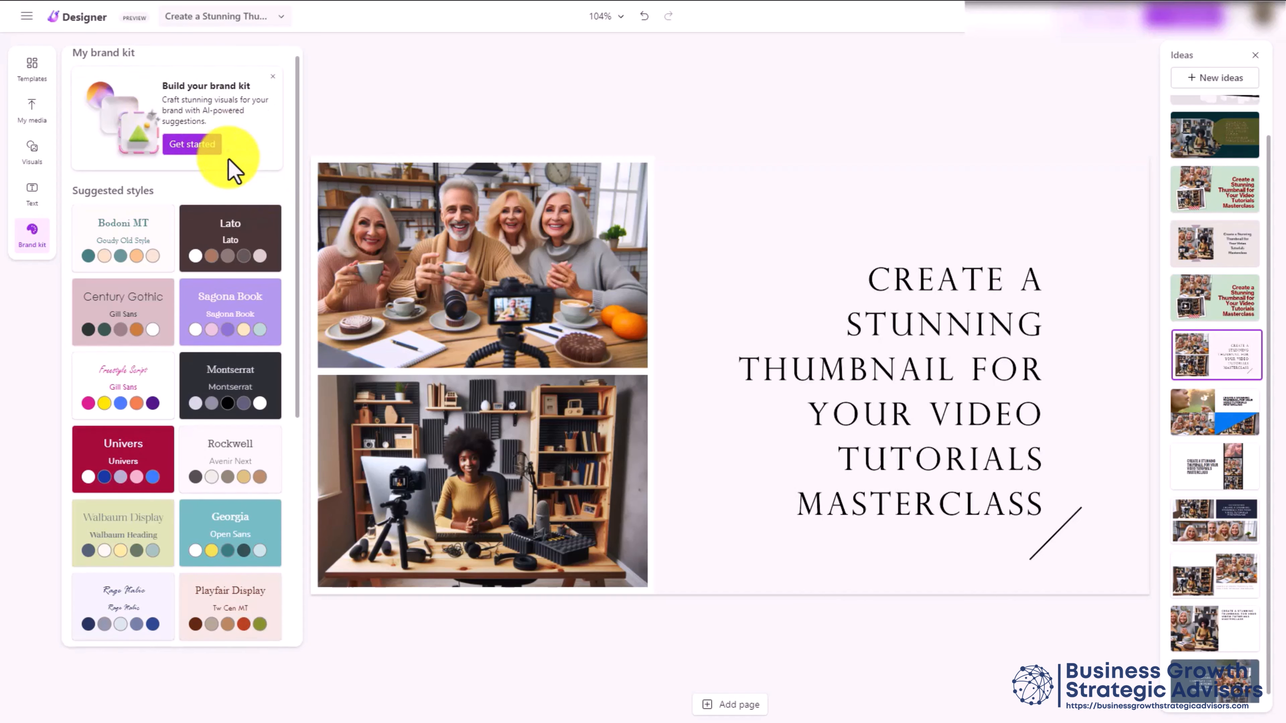
Generate AI brand kits from the tutorials business name and description
scroll(230, 175, "down", 2)
scroll(233, 174, "up", 2)
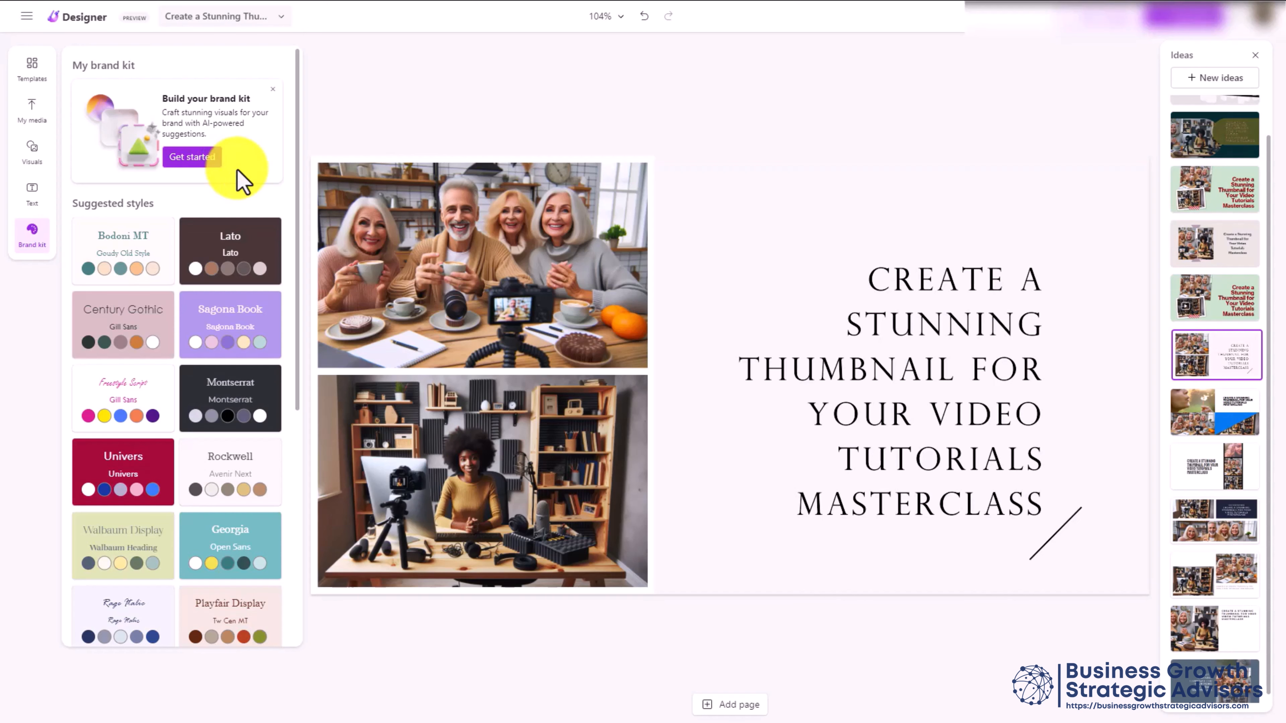
left_click(198, 162)
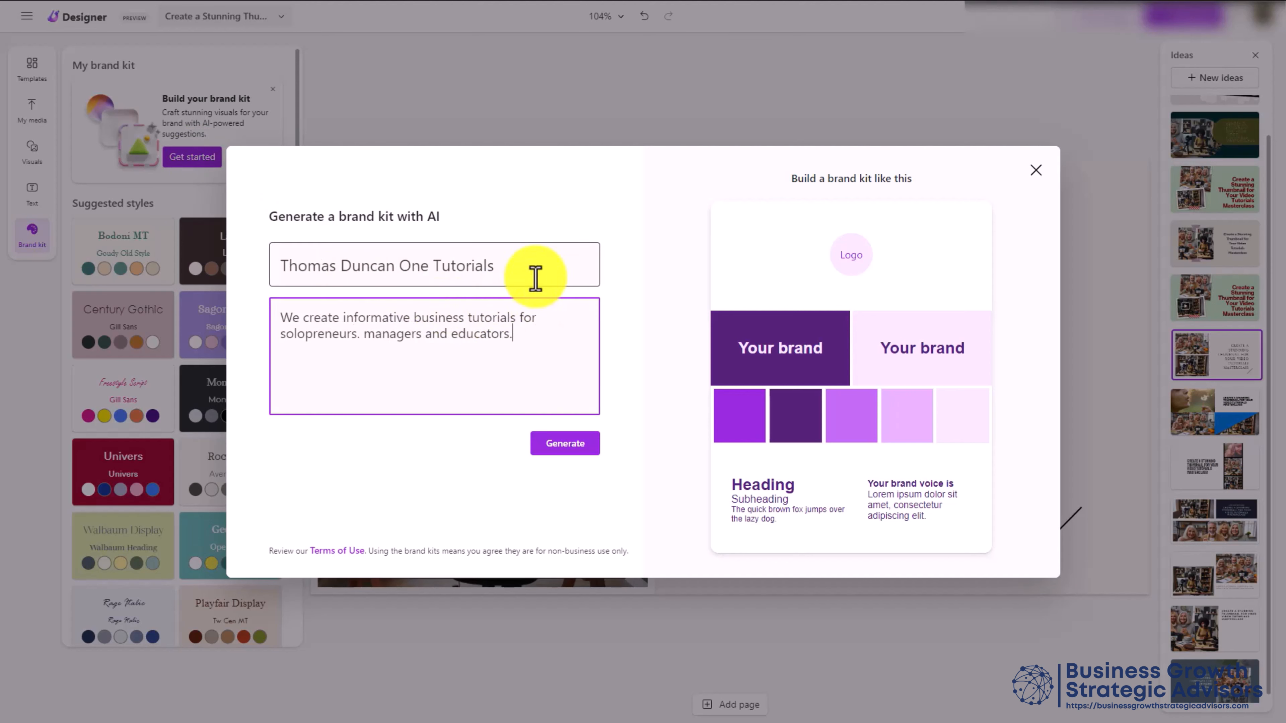
left_click(562, 453)
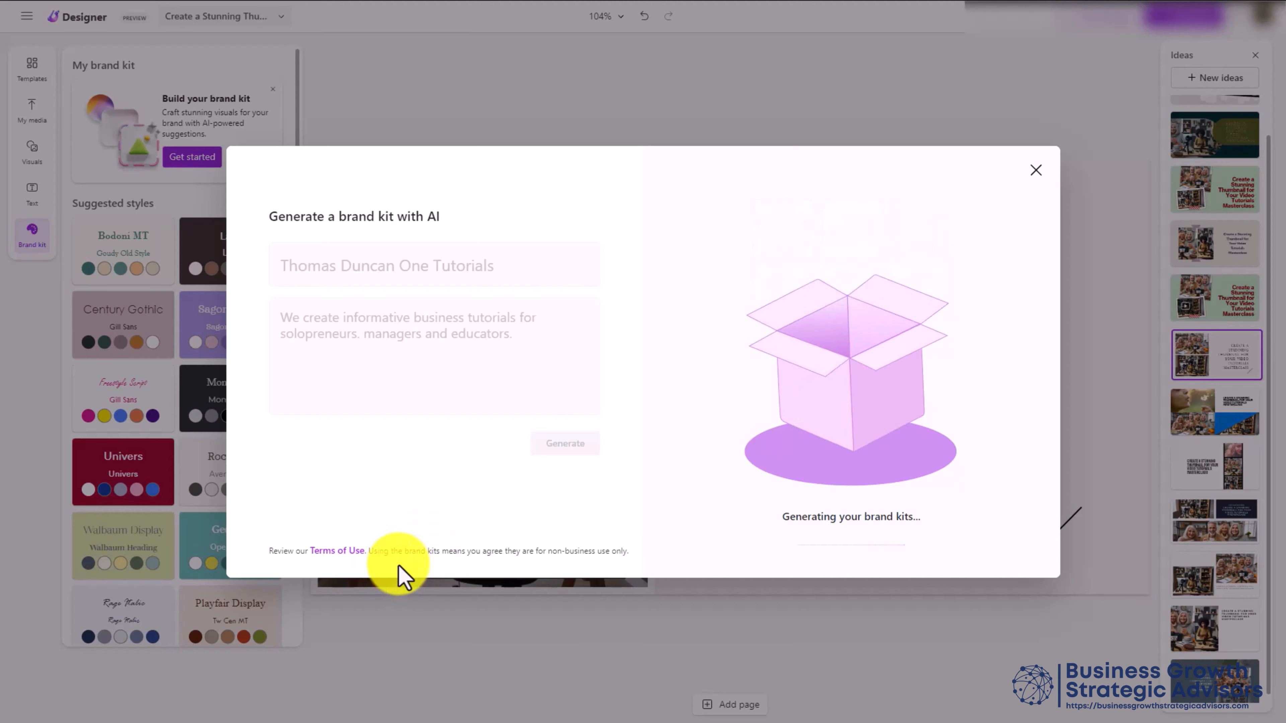
mouse_move(343, 551)
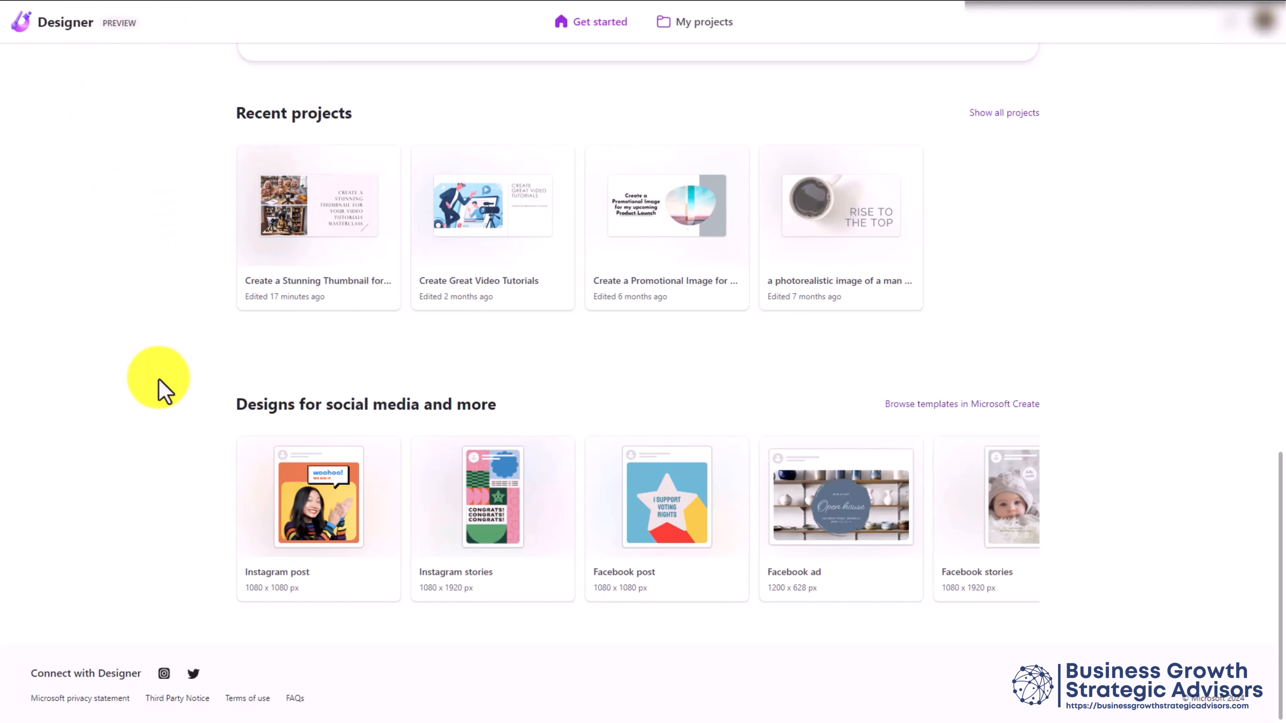
Open the Designer terms of use from the home page footer
left_click(253, 702)
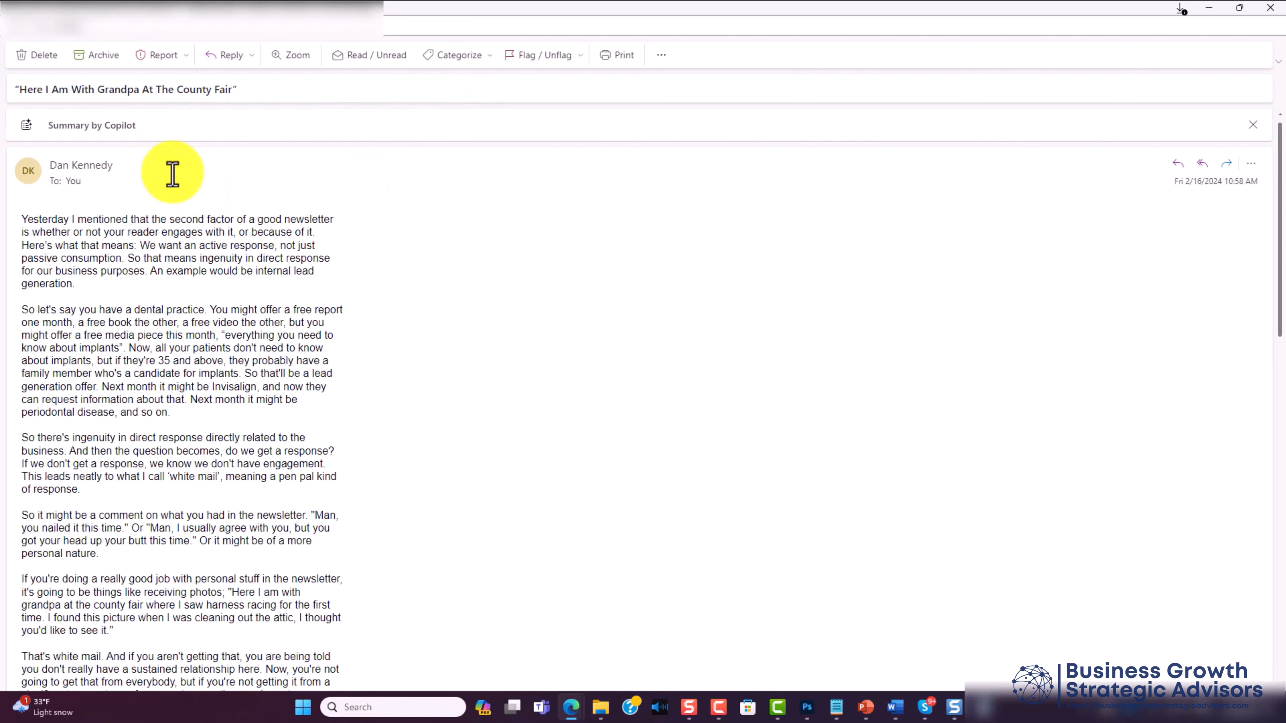
Get a Copilot summary of the County Fair email and rate it helpful
left_click(136, 127)
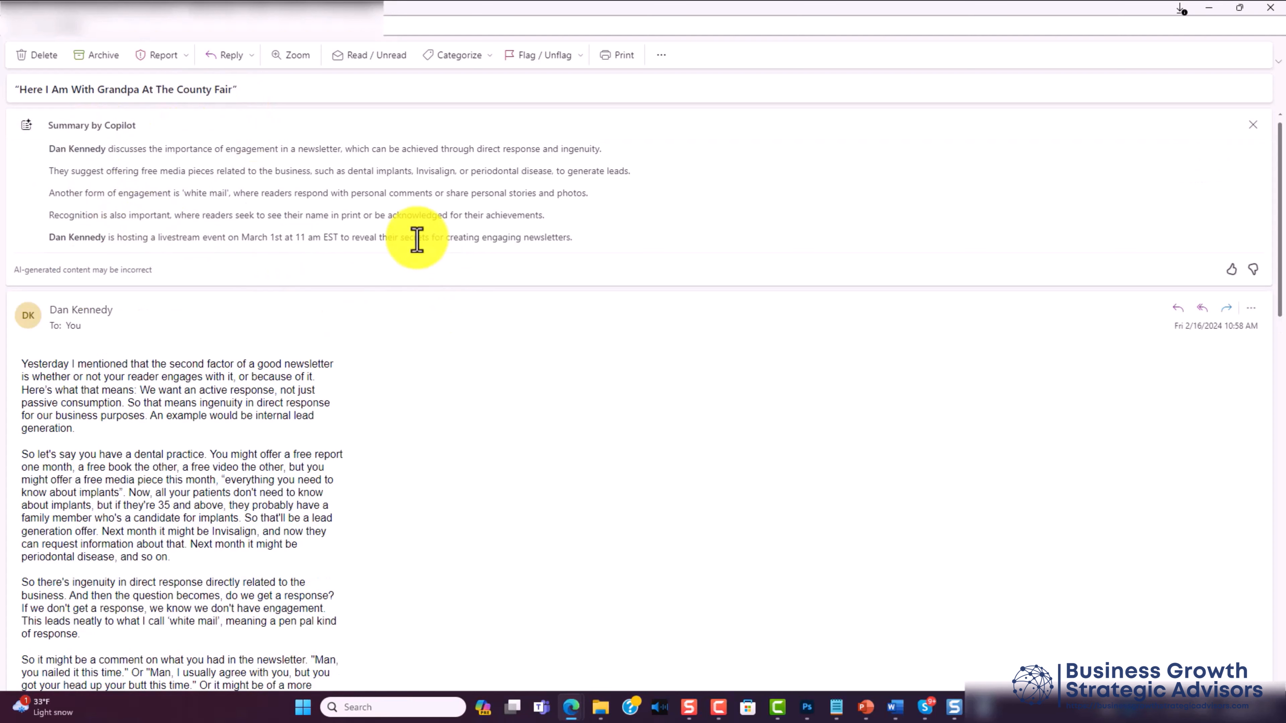
left_click(1226, 274)
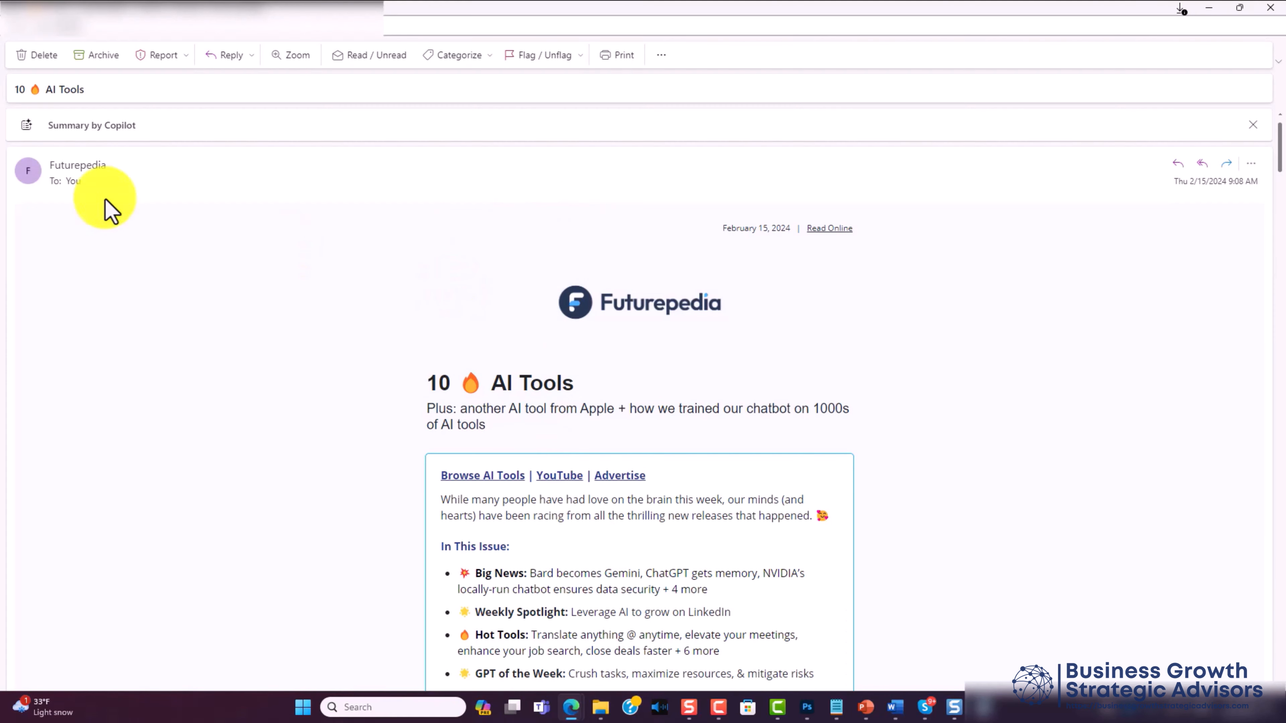
Summarize the Futurepedia '10 AI Tools' newsletter with Copilot
left_click(163, 126)
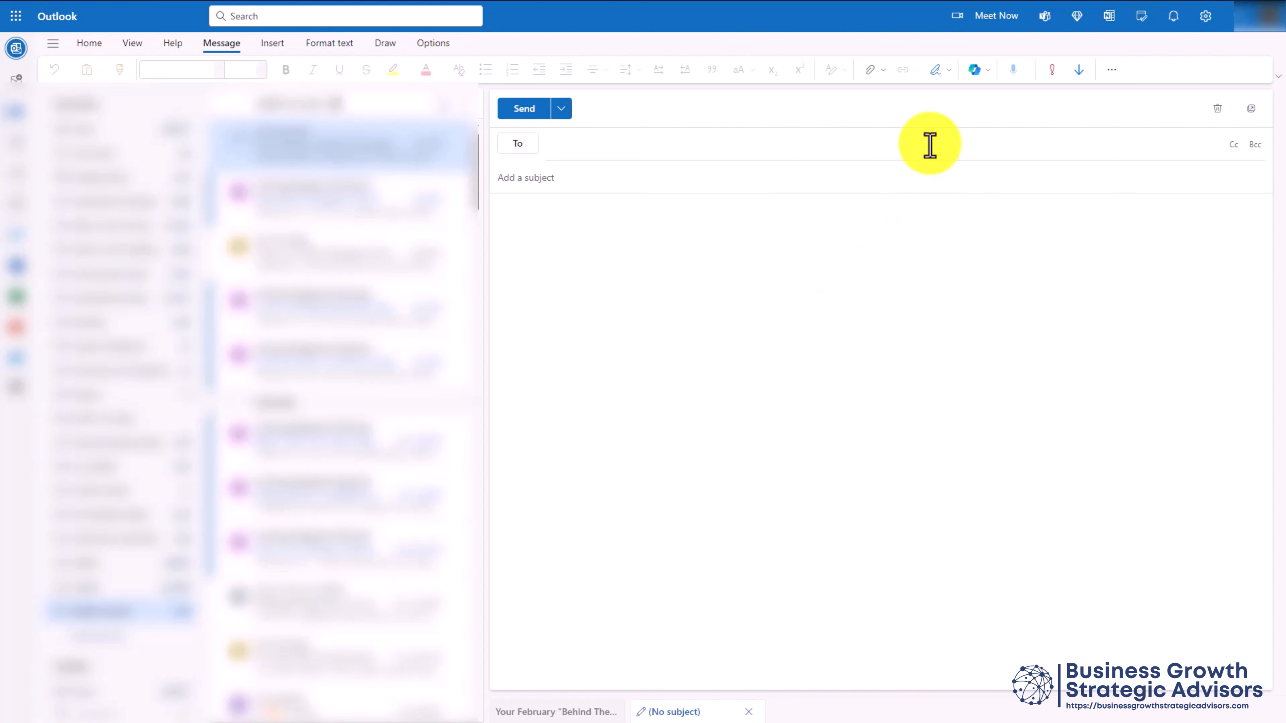
Have Copilot draft a speaker invitation for the March Video Tutorials Masterclass event
left_click(985, 73)
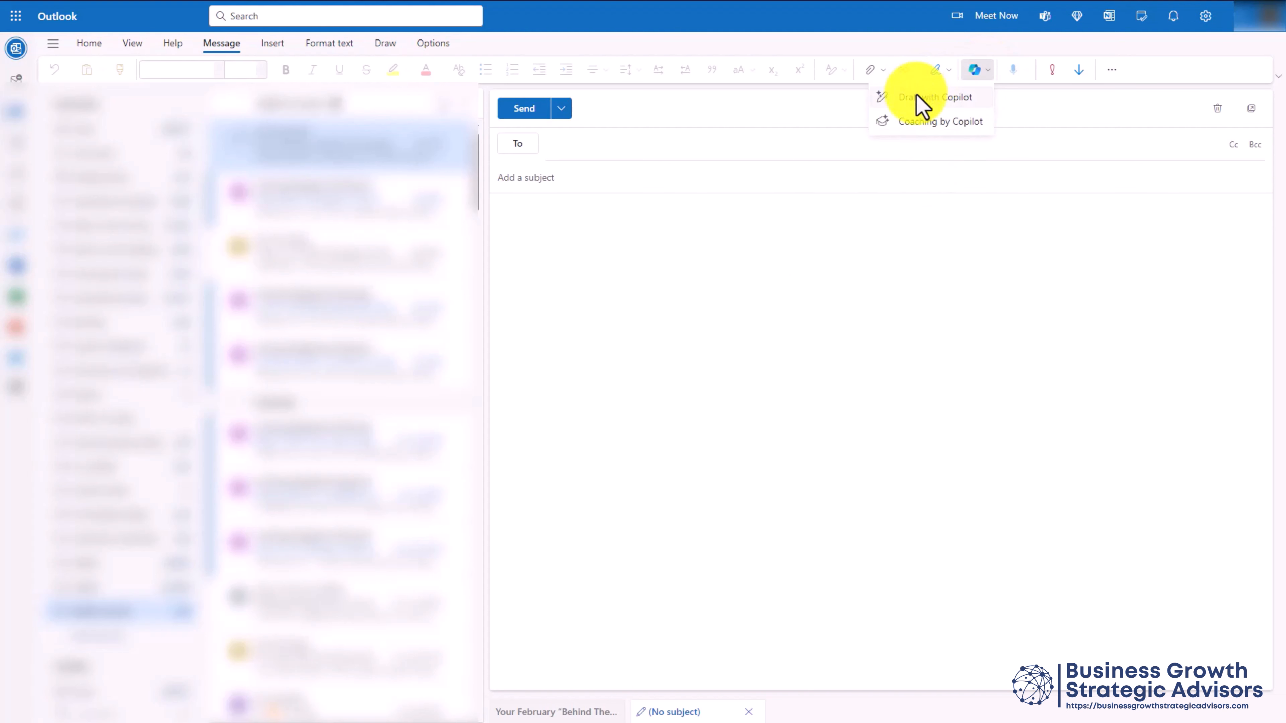
left_click(922, 106)
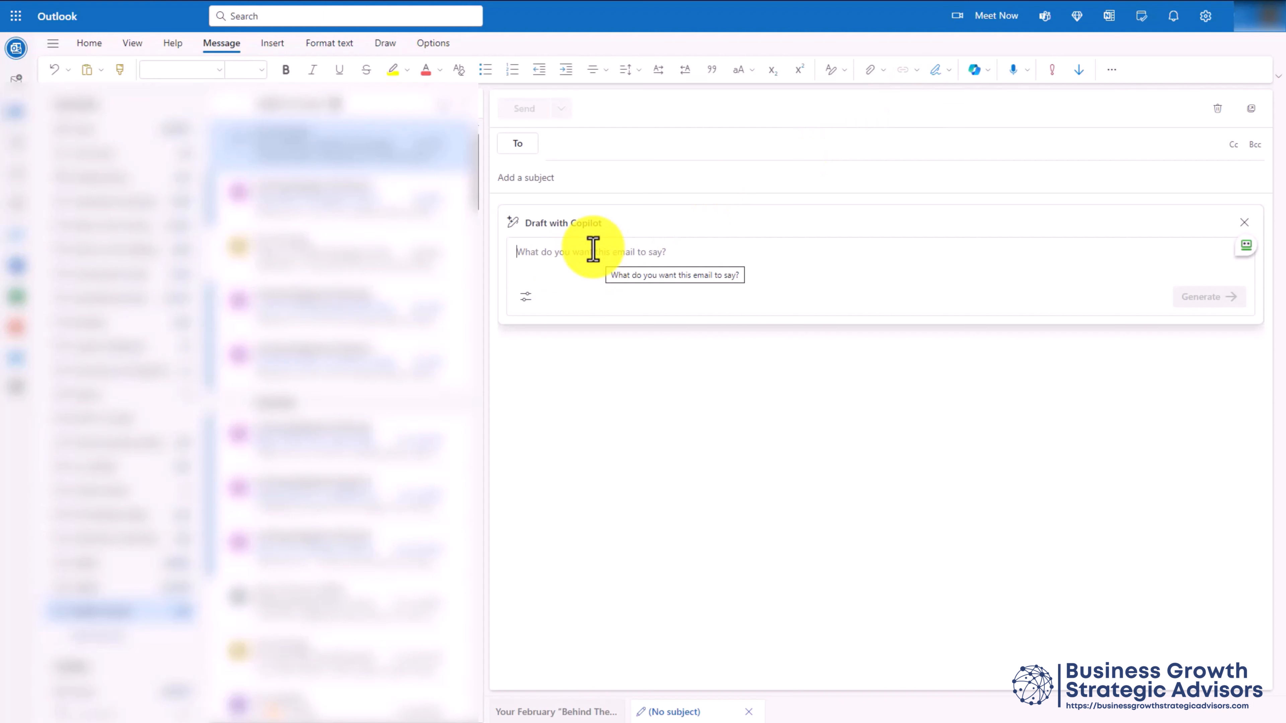
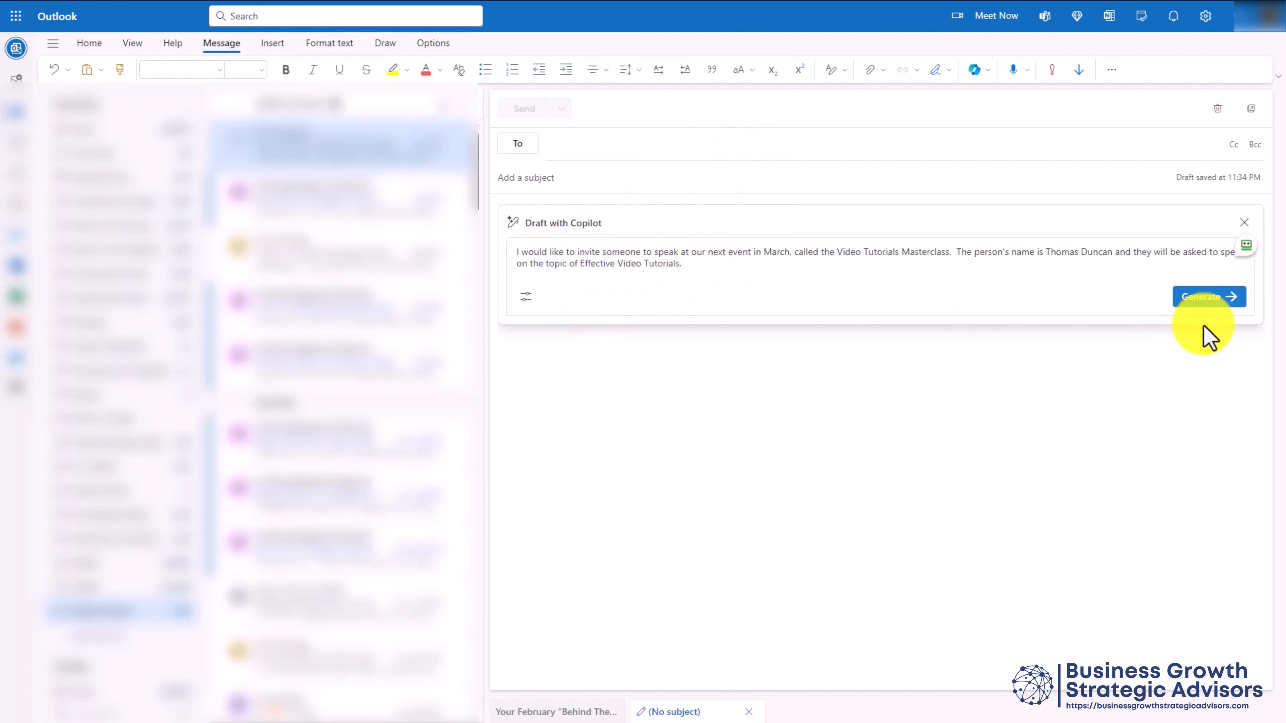
left_click(1199, 298)
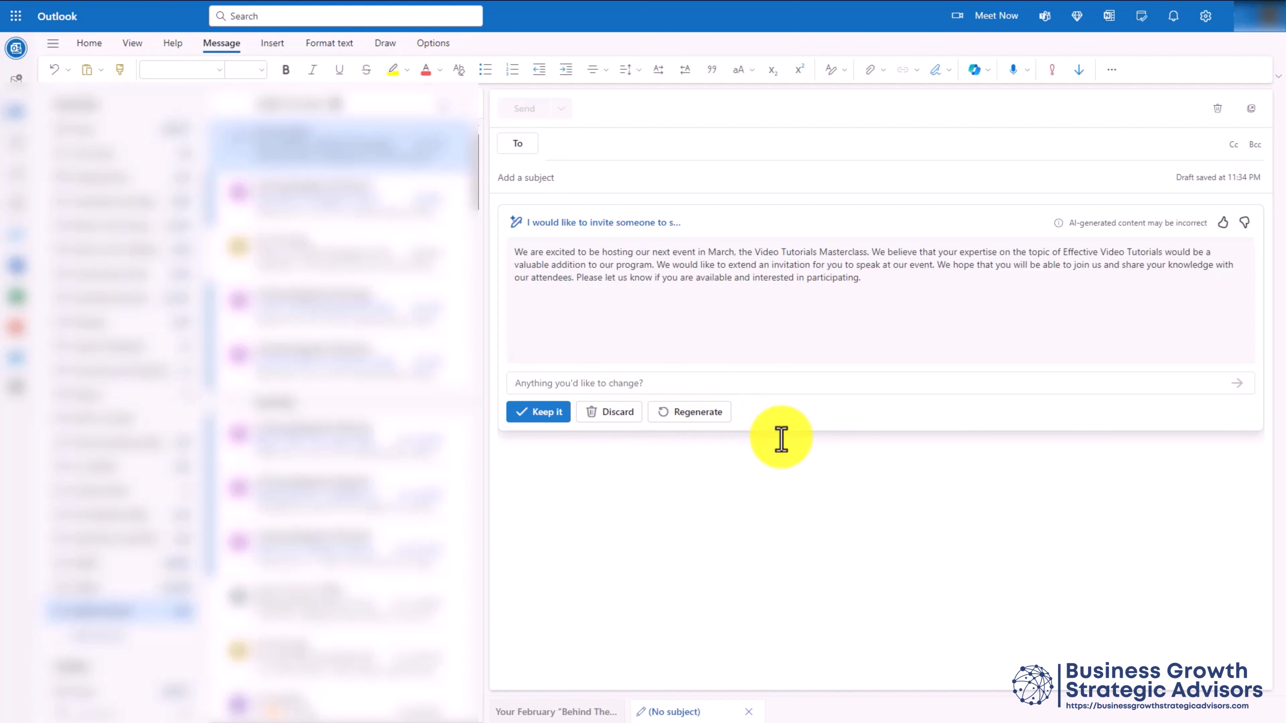
Ask Copilot to add the crowded, competitive information market to the draft, then regenerate it
left_click(573, 383)
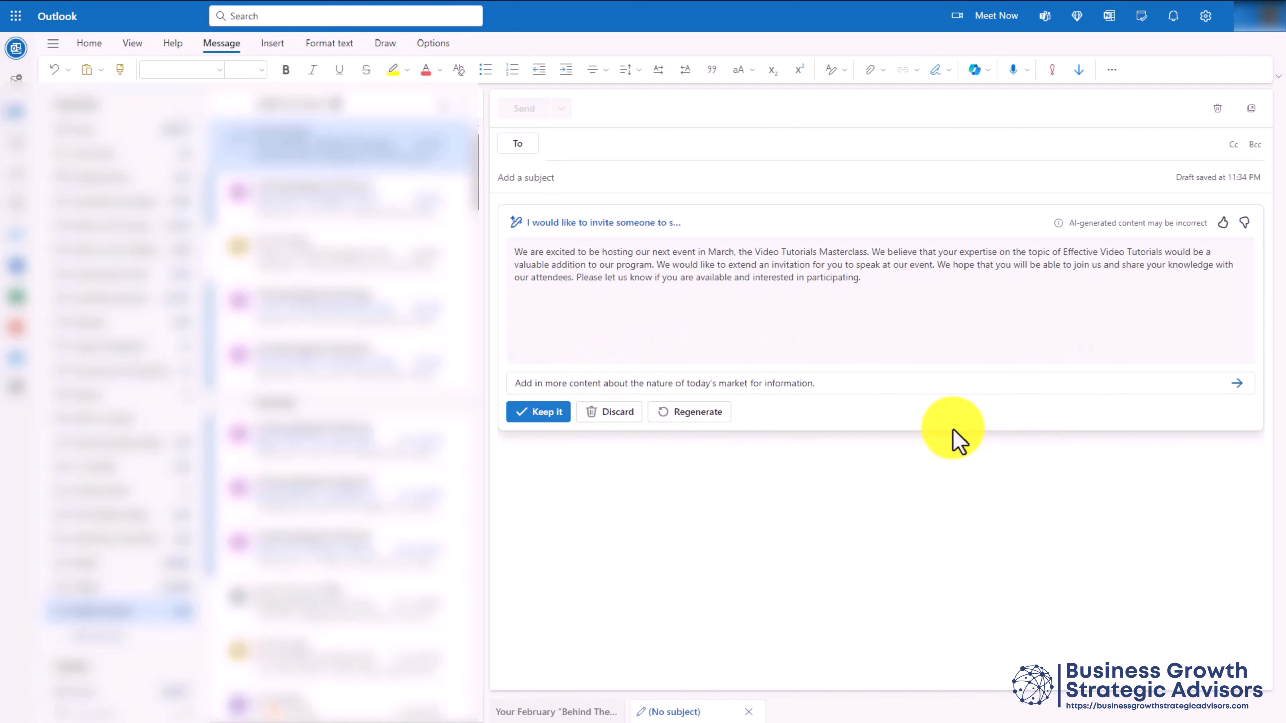
left_click(1237, 383)
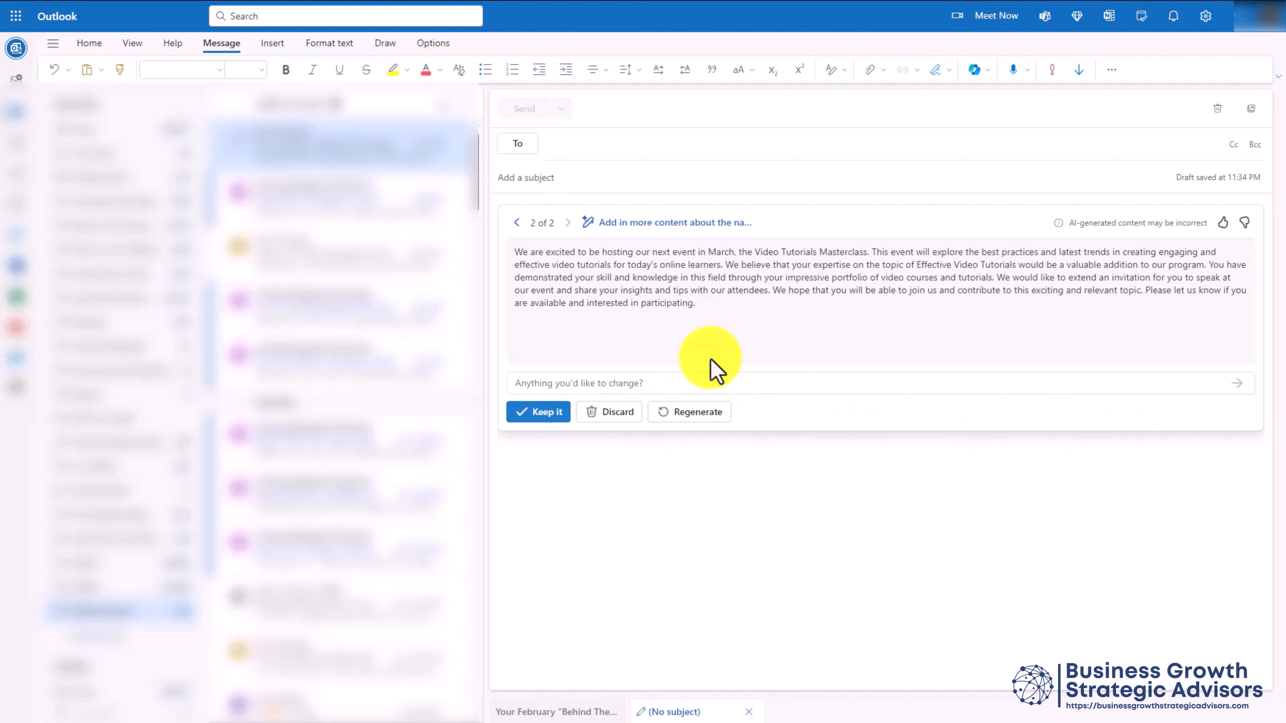
left_click(689, 412)
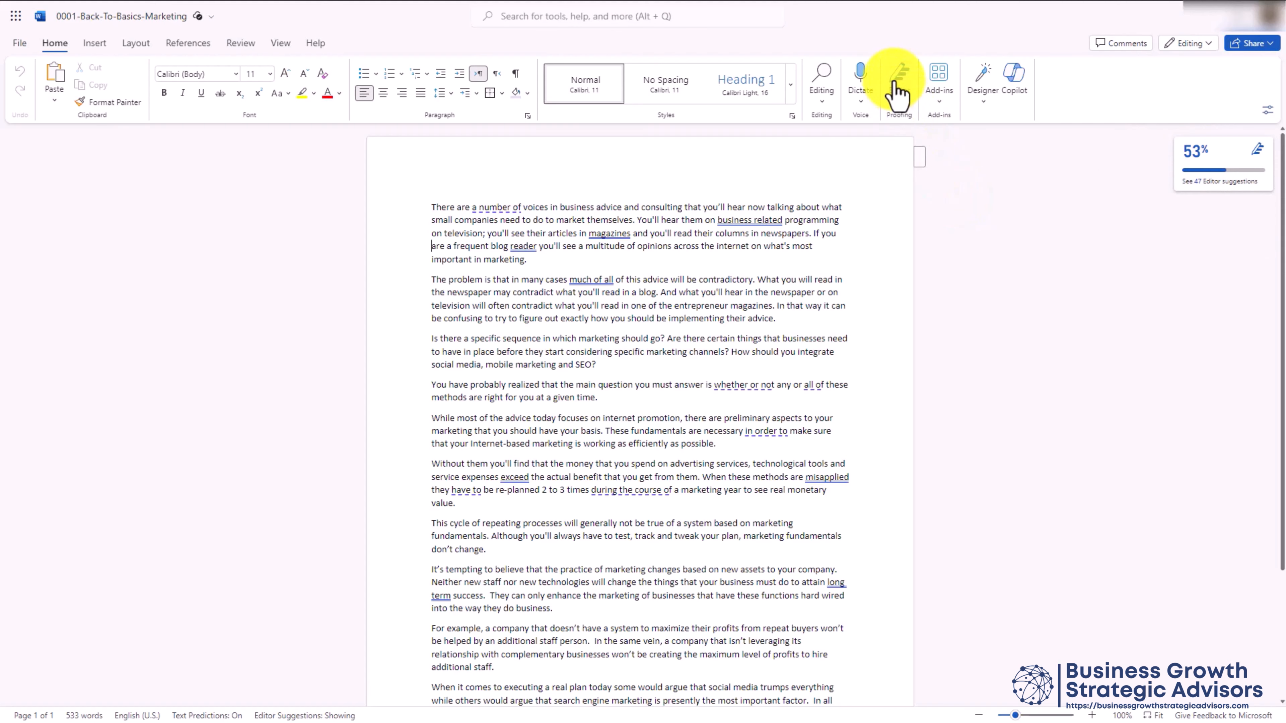
Open Editor to see the article's 53% score and its grammar and refinement suggestion counts
left_click(897, 91)
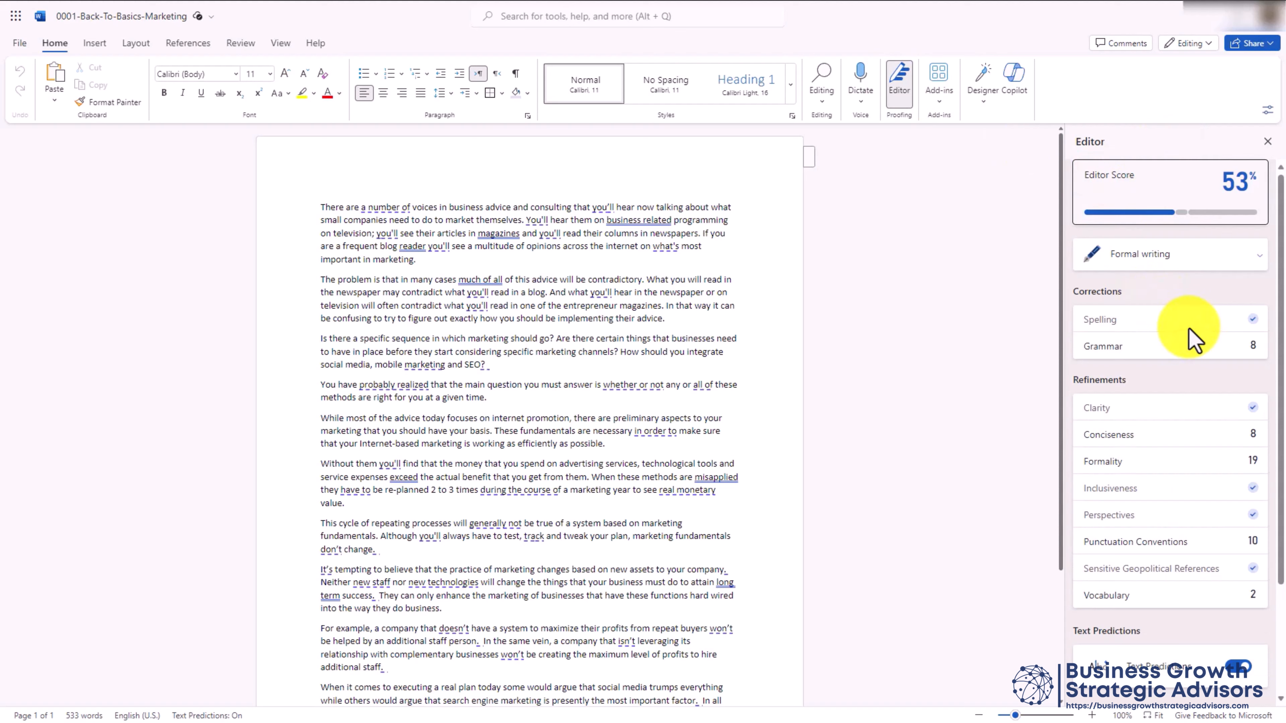
scroll(1167, 347, "down", 2)
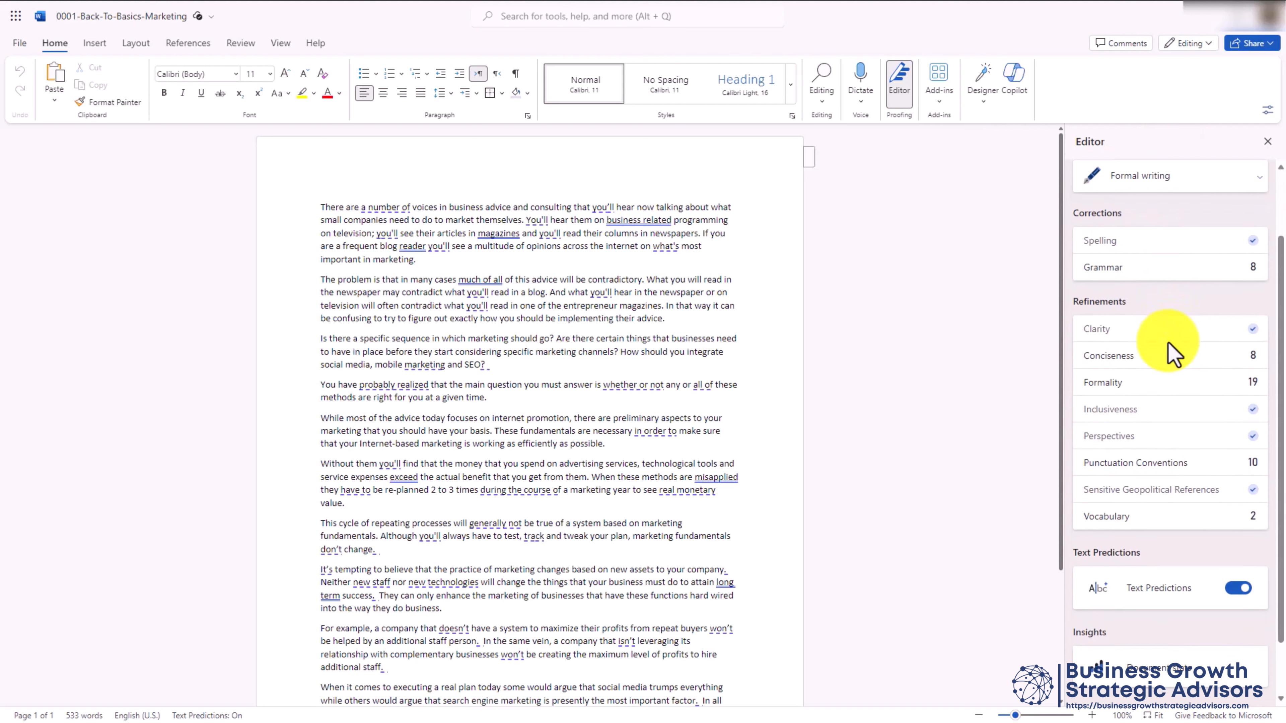
scroll(1167, 346, "up", 2)
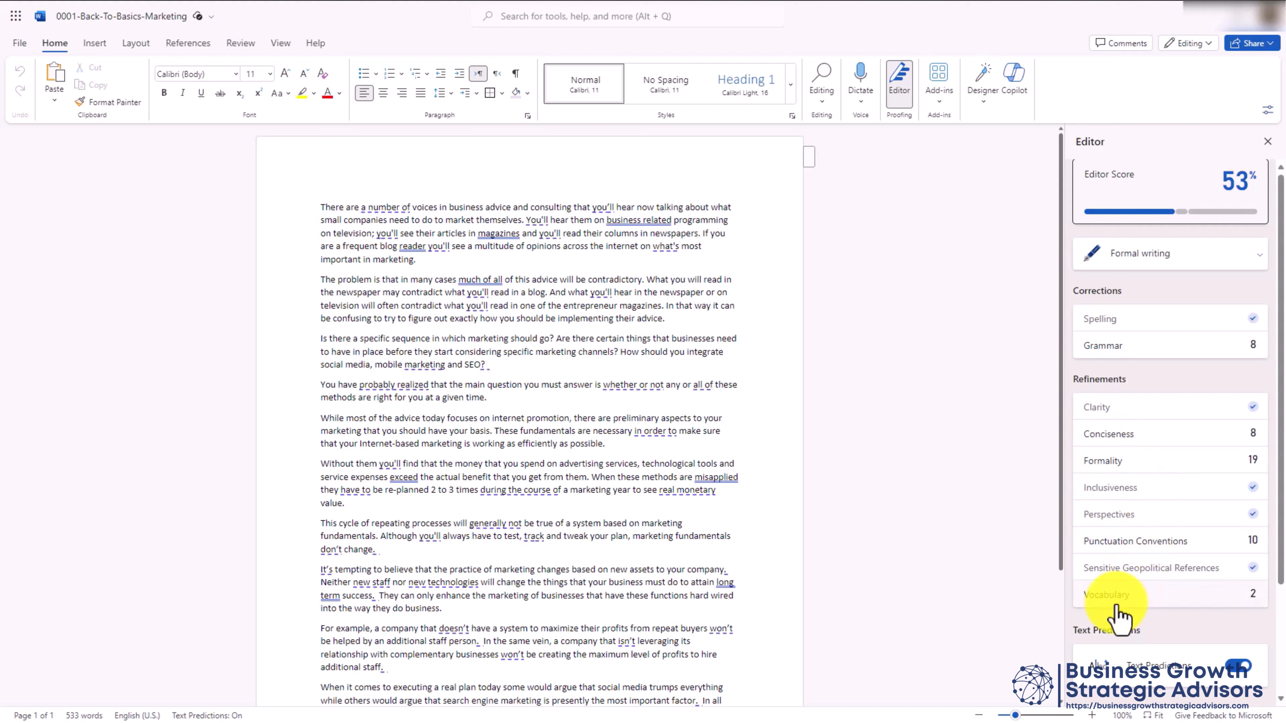
Try Casual, then settle on Formal as the Editor writing style; the score stays 53%
left_click(1130, 258)
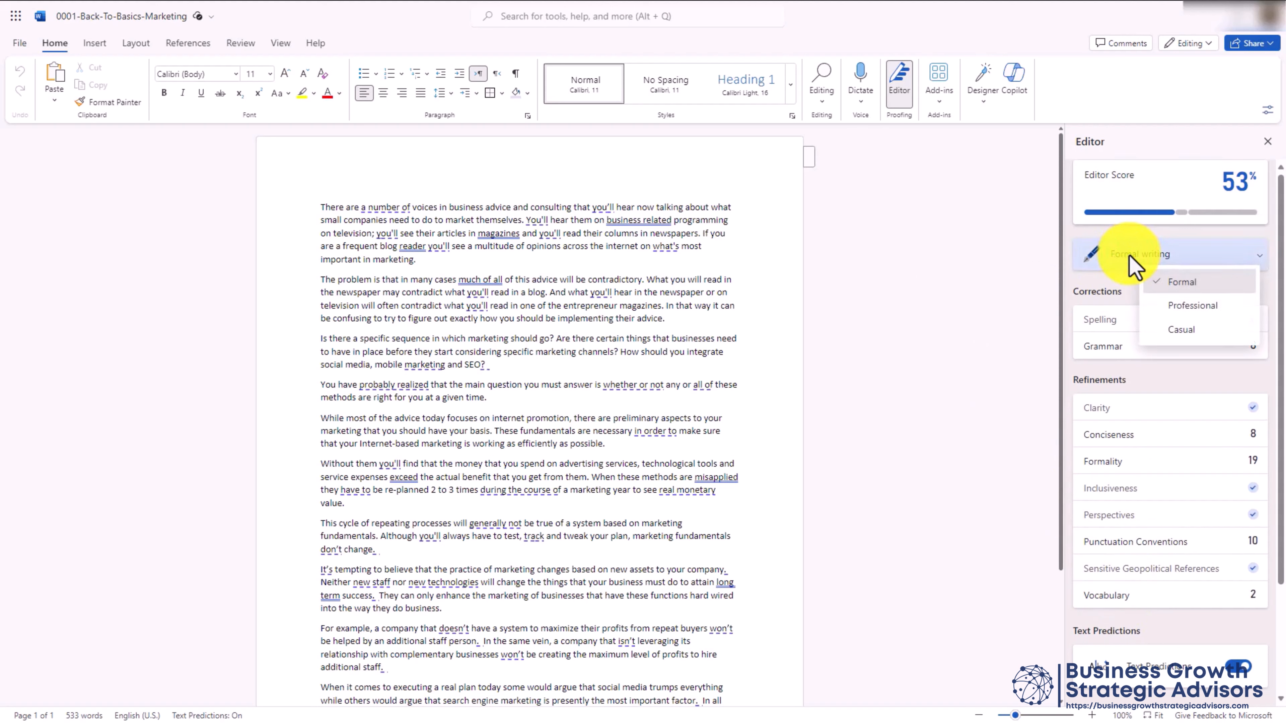
left_click(1175, 331)
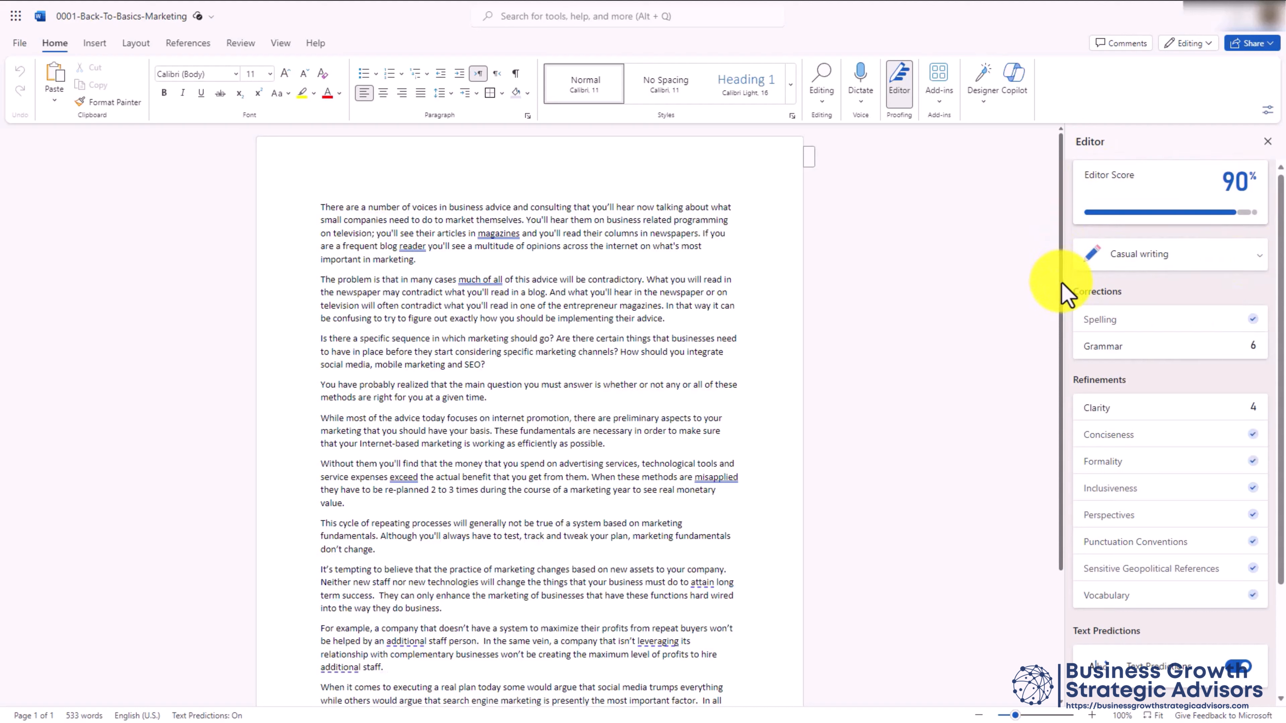
left_click(1256, 255)
left_click(1184, 281)
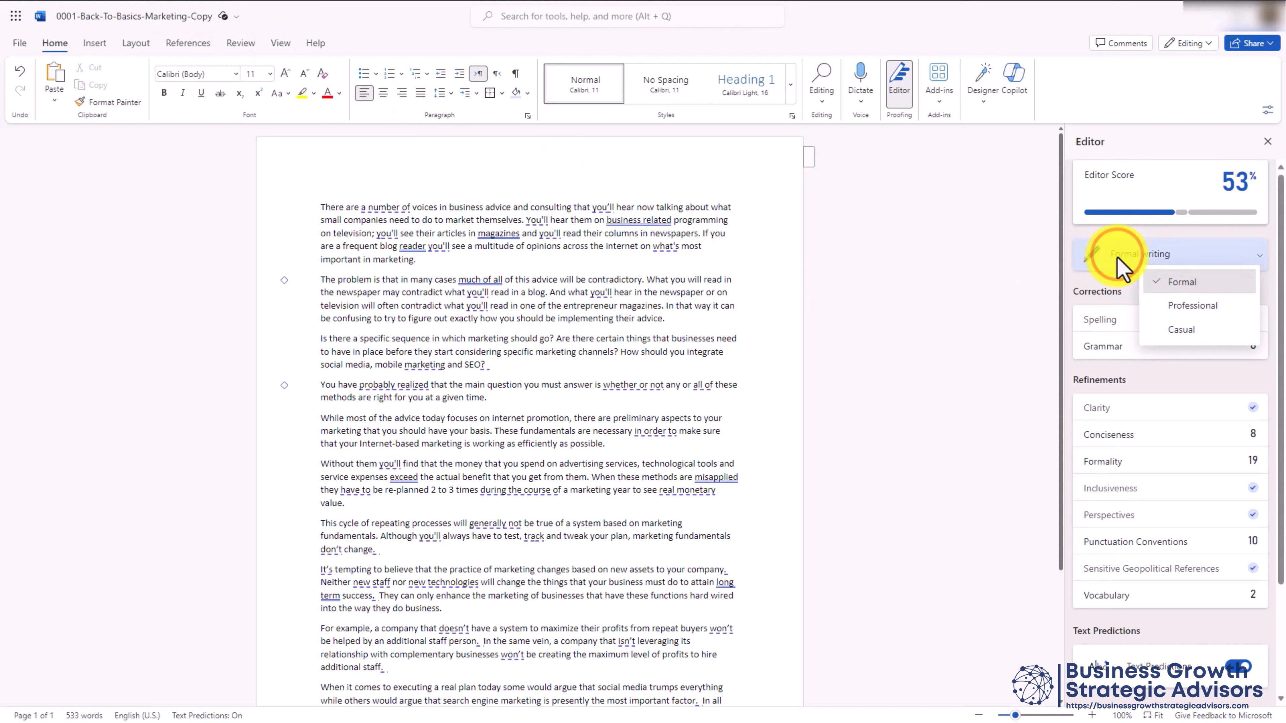
Switch Editor to Casual and accept the grammar fixes: comma after reader, much, exceeds, misapplied, wants
left_click(1176, 328)
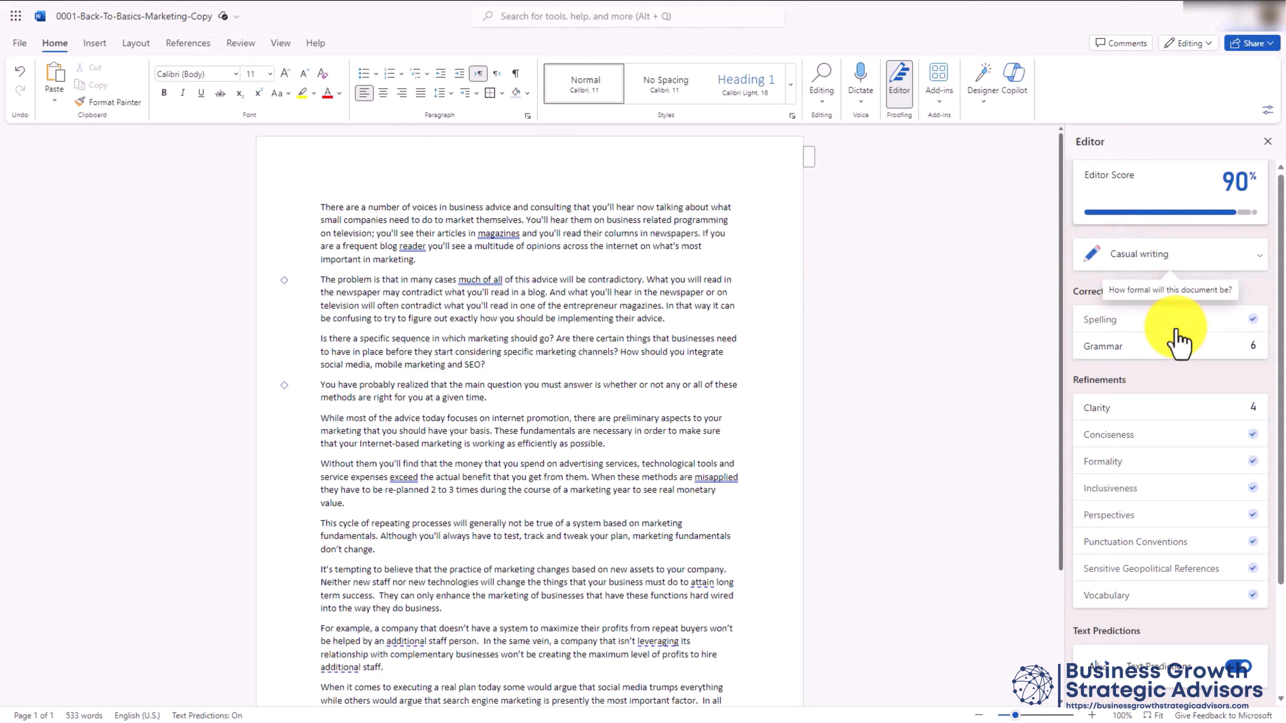
left_click(1107, 356)
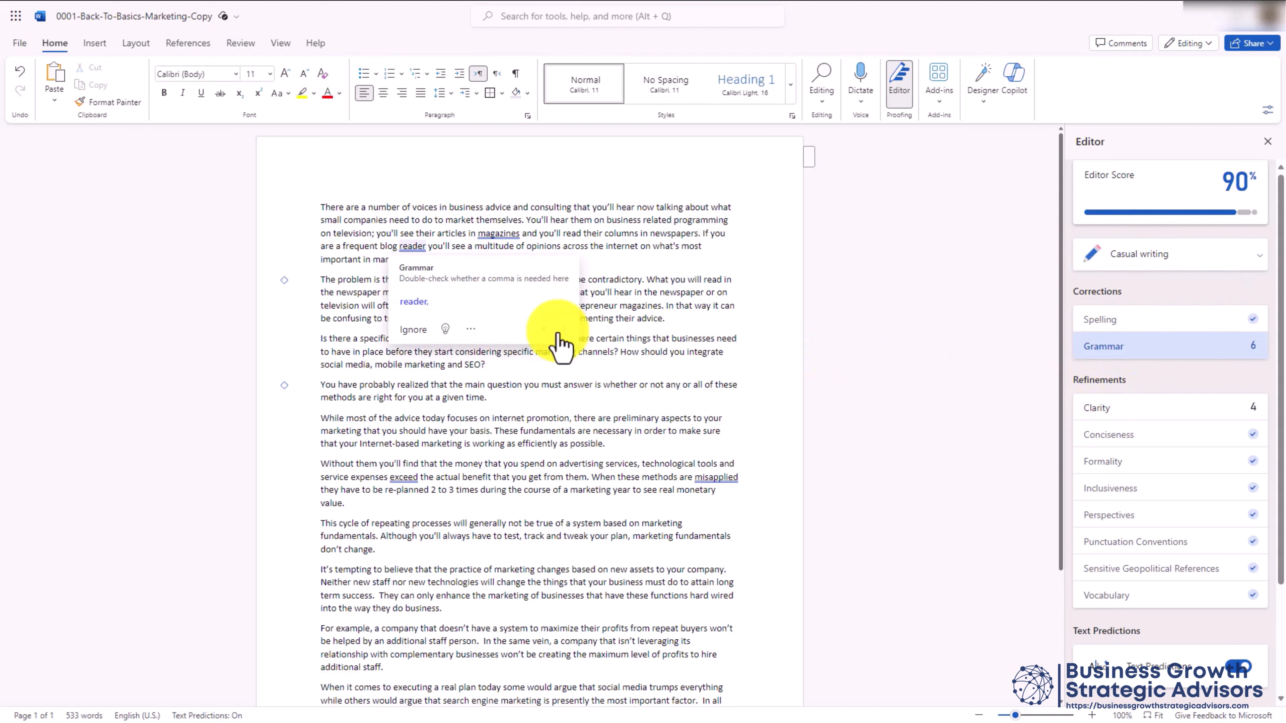
left_click(417, 301)
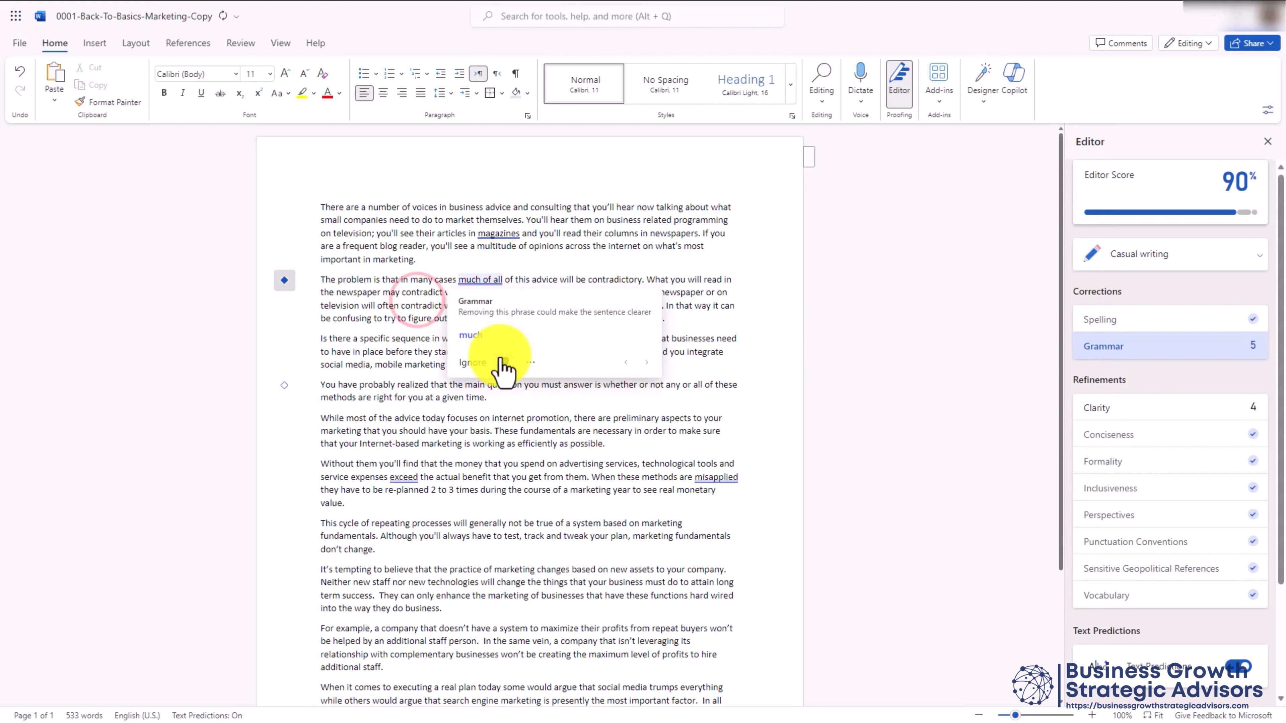
left_click(470, 335)
left_click(401, 363)
left_click(365, 378)
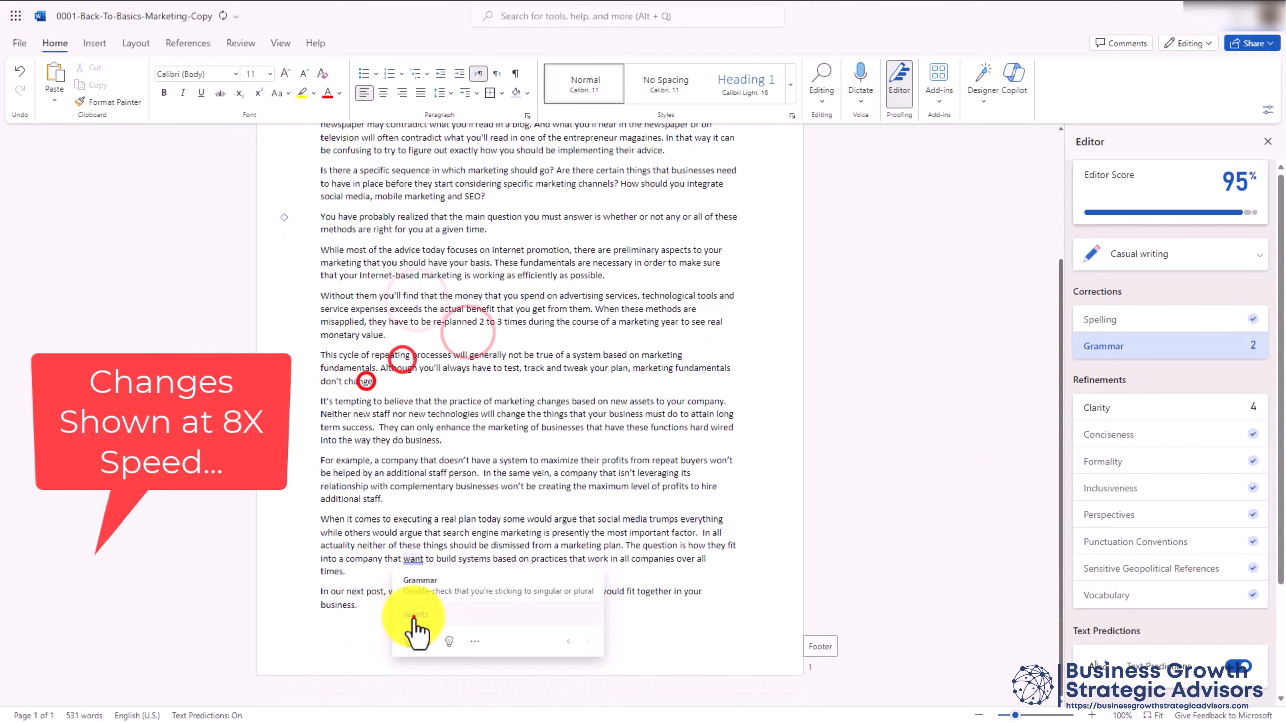
left_click(413, 615)
Accept all four of Editor's clarity suggestions
left_click(503, 292)
left_click(1168, 411)
left_click(516, 463)
left_click(408, 528)
left_click(652, 533)
Replace 'reach' with 'achieve' to clear the last grammar issue, bringing the score to 100%
left_click(1108, 348)
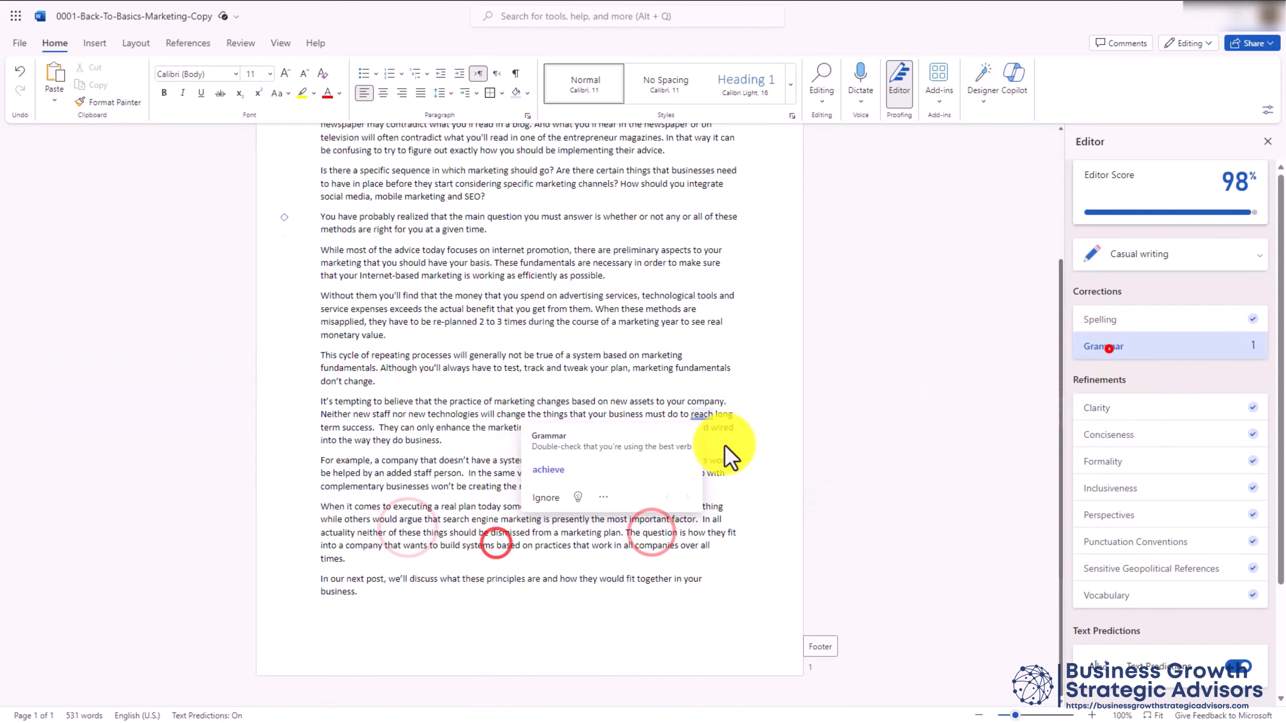
left_click(547, 468)
scroll(1130, 381, "down", 3)
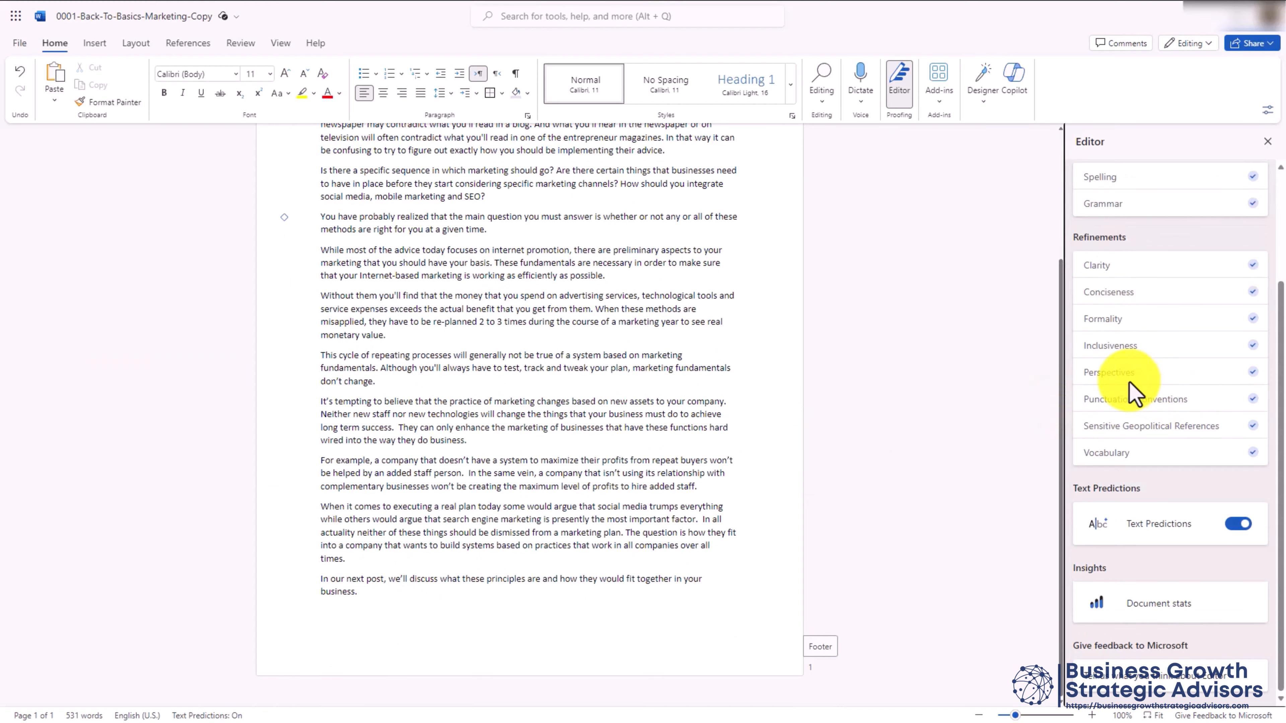
scroll(1199, 284, "up", 2)
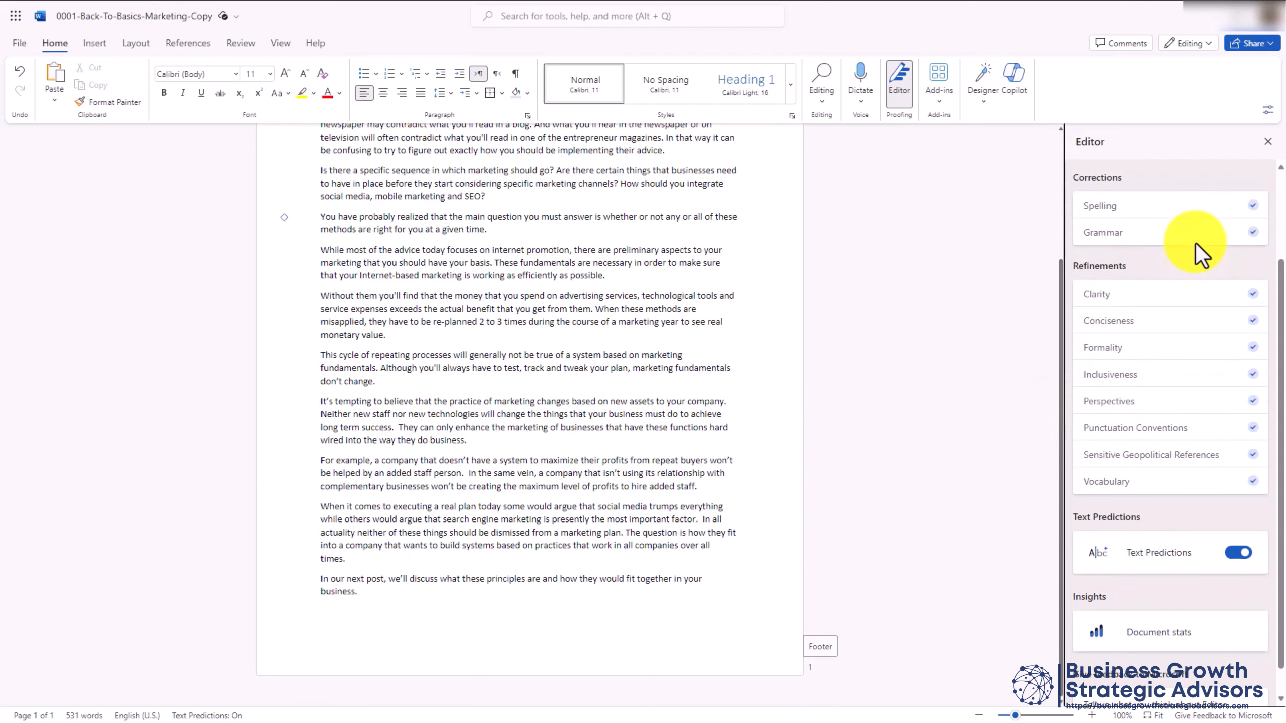
scroll(1174, 354, "down", 2)
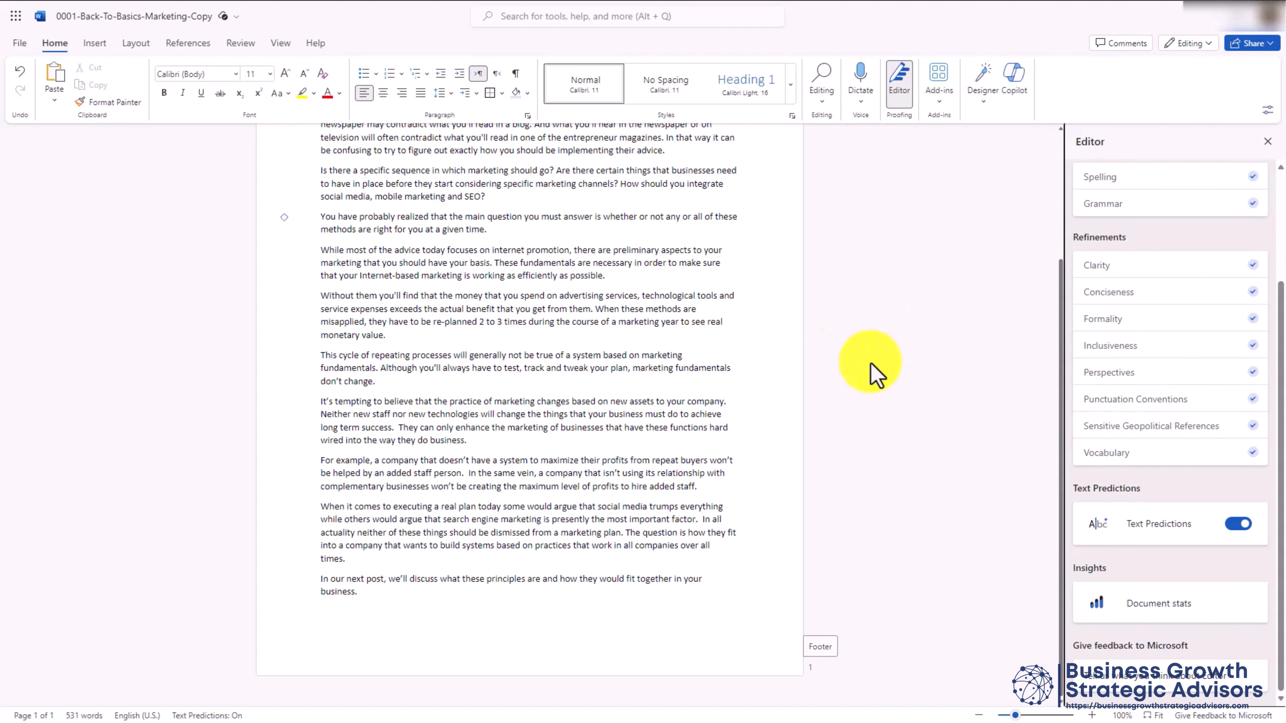
scroll(1110, 395, "up", 3)
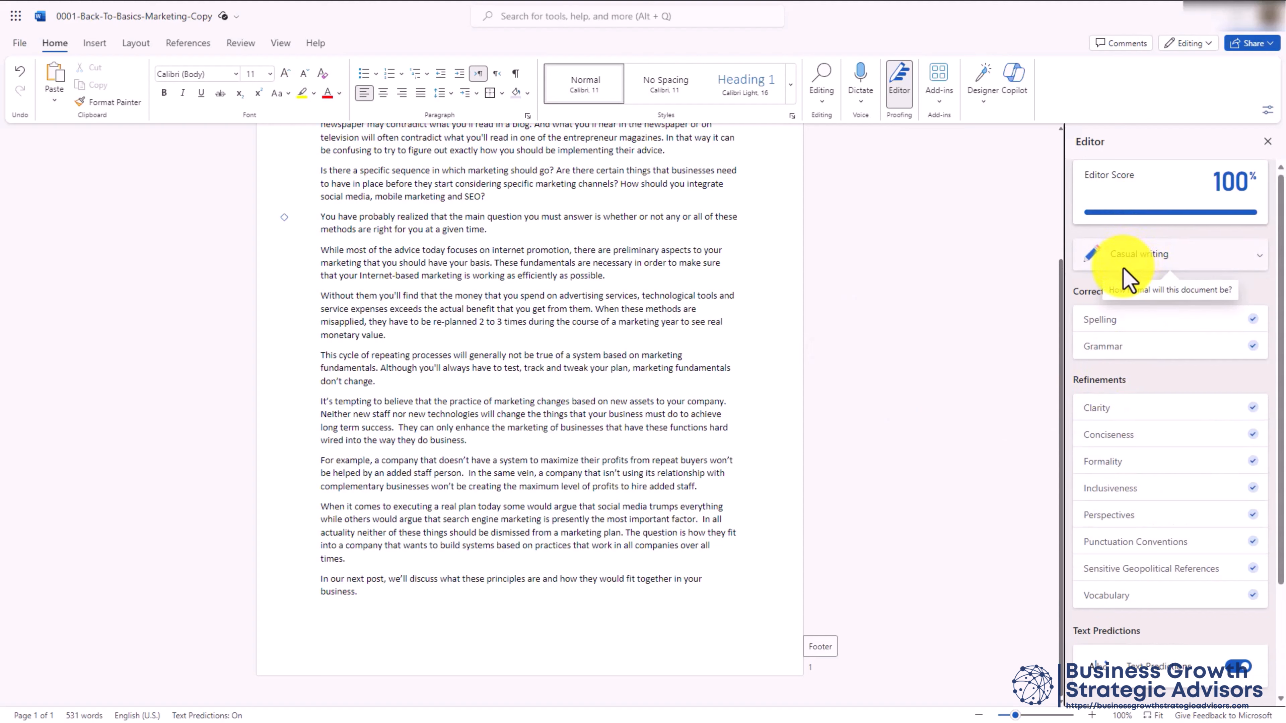
scroll(345, 230, "up", 3)
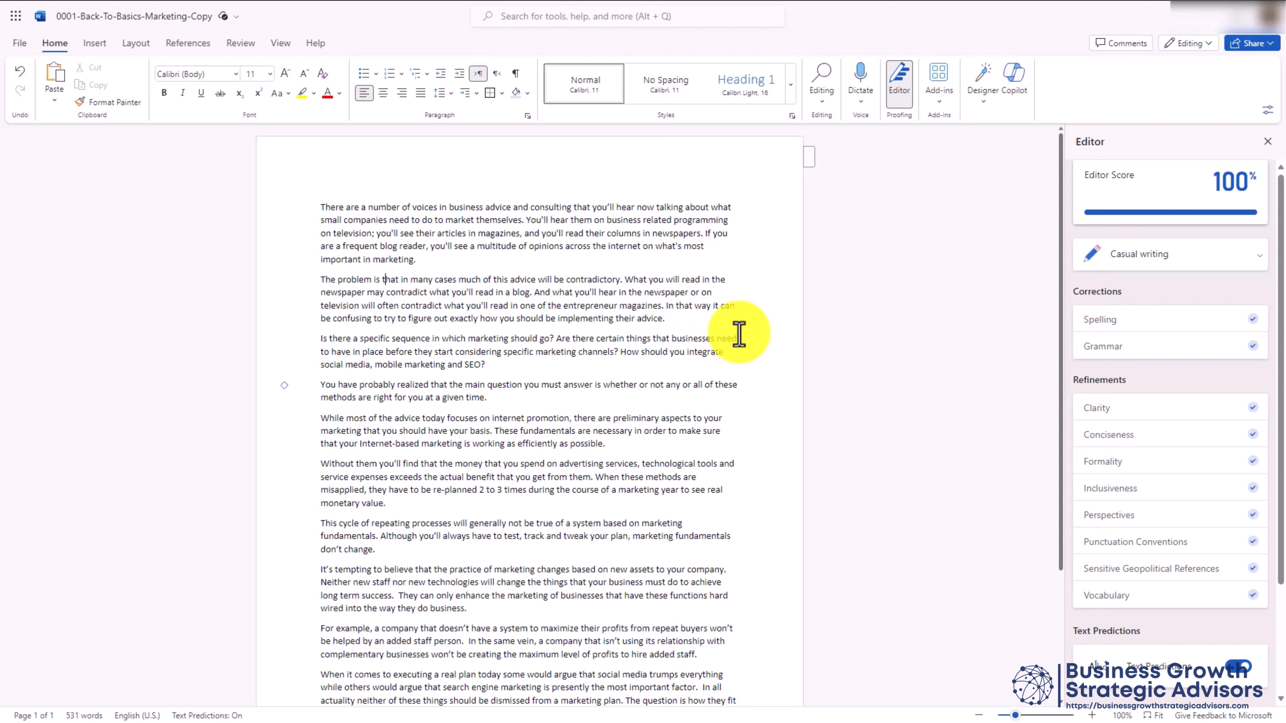
Insert Copilot-drafted example paragraphs after 'advice.' in paragraph two using a pasted prompt
left_click(671, 323)
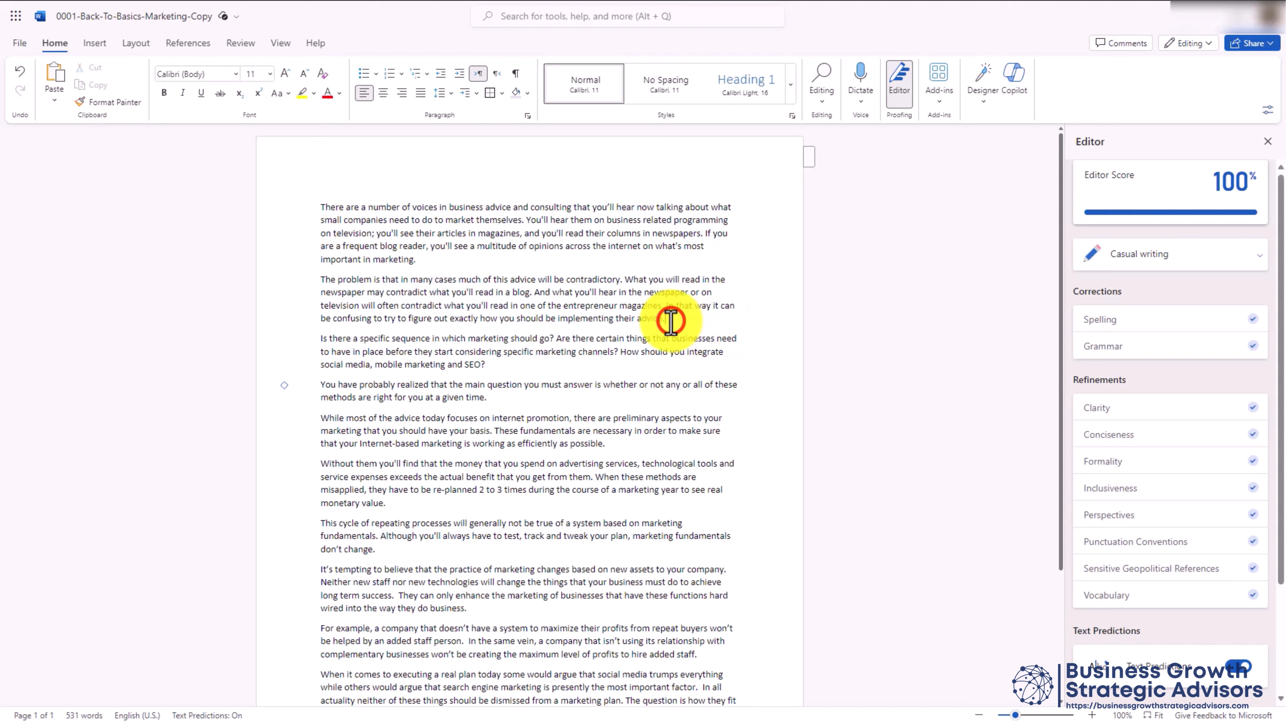
key("Return")
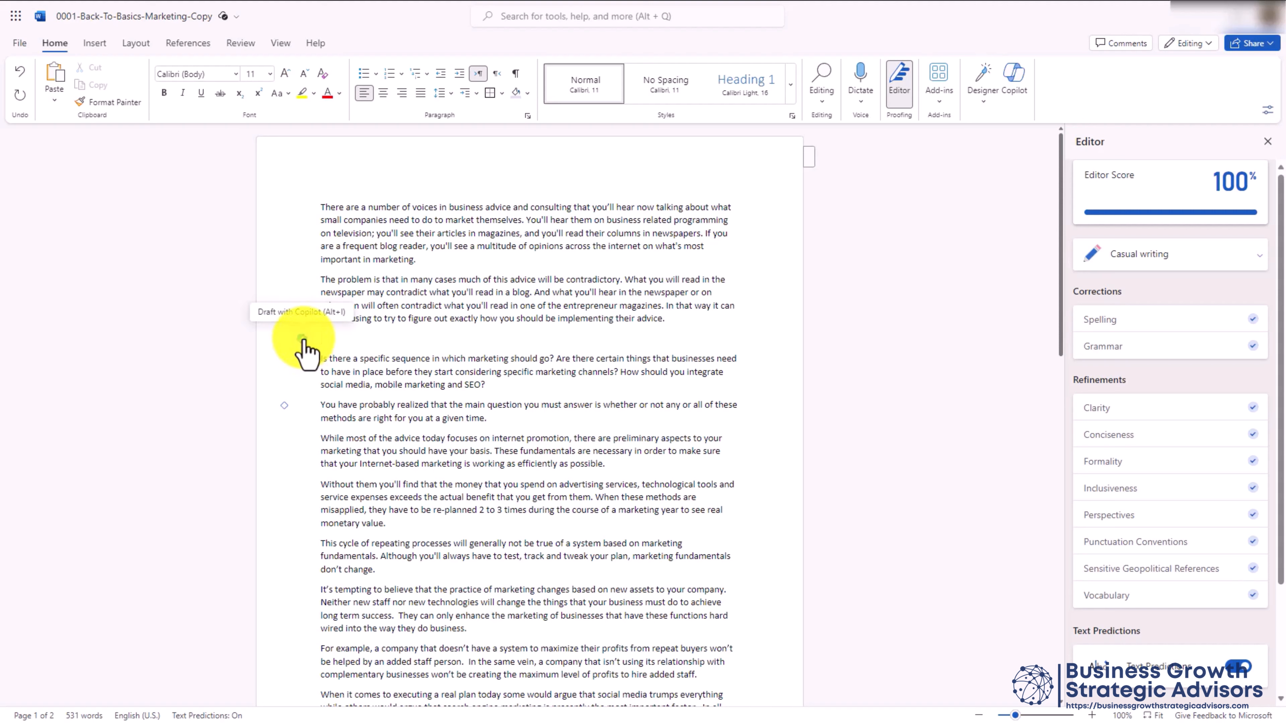
left_click(302, 338)
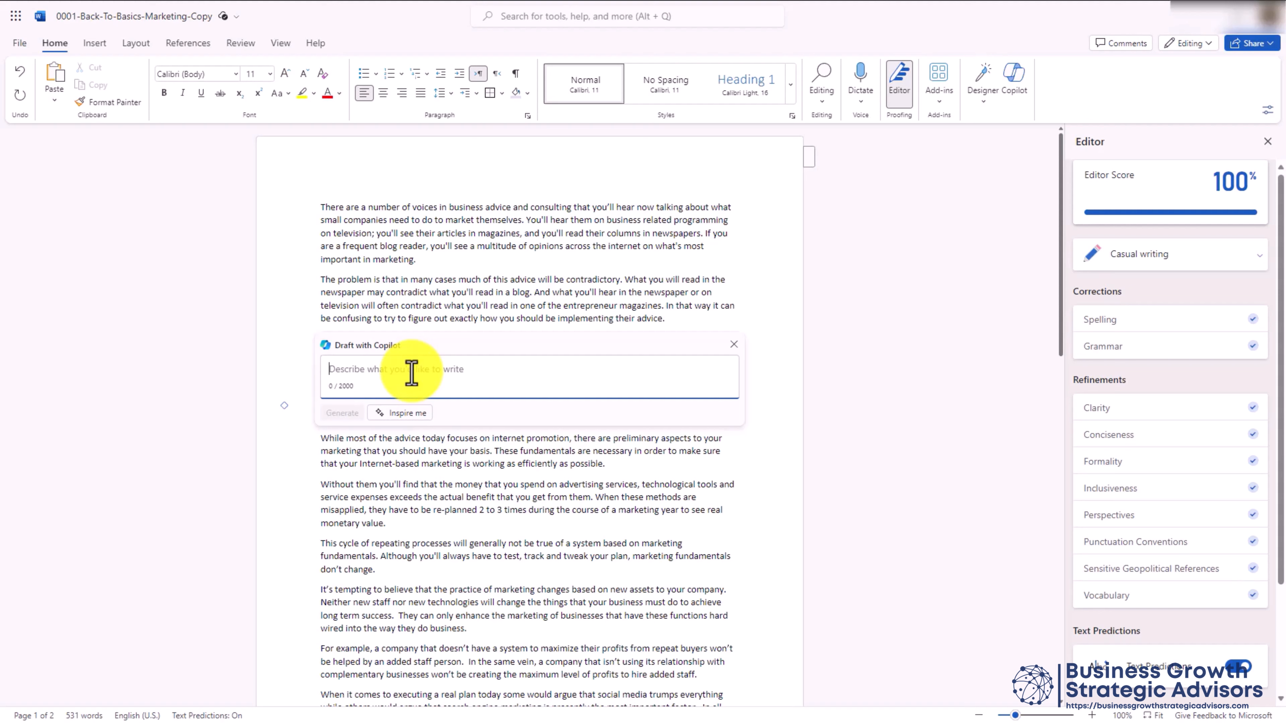
type("Write an example for the preceding section.")
left_click(356, 418)
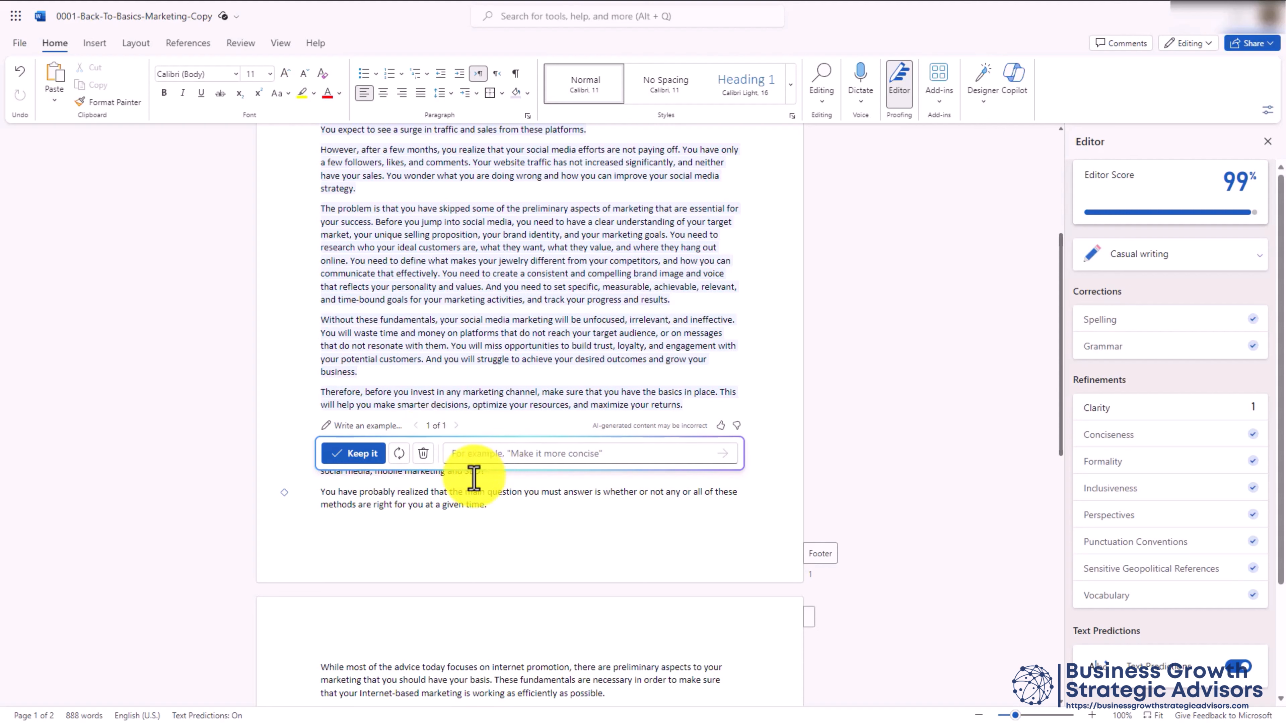
left_click(354, 456)
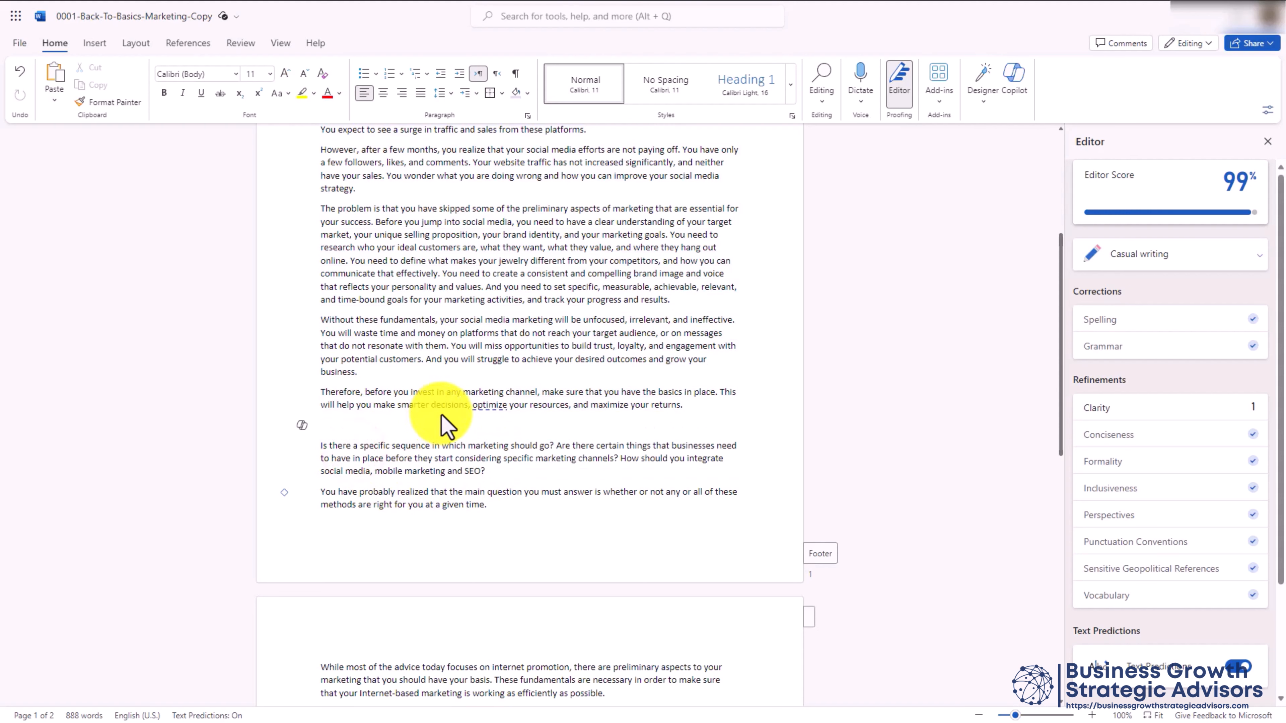
Delete the blank line and give the main-question paragraph a shaded callout emphasis style
key("Delete")
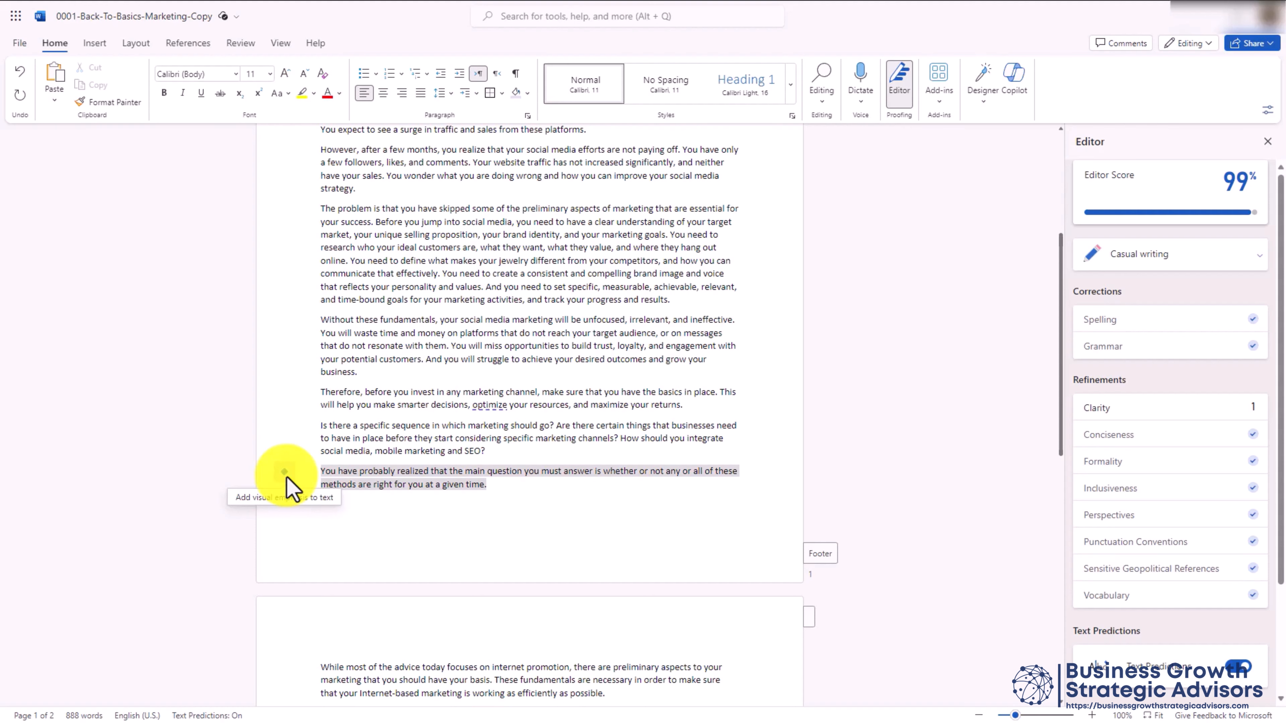
left_click(282, 468)
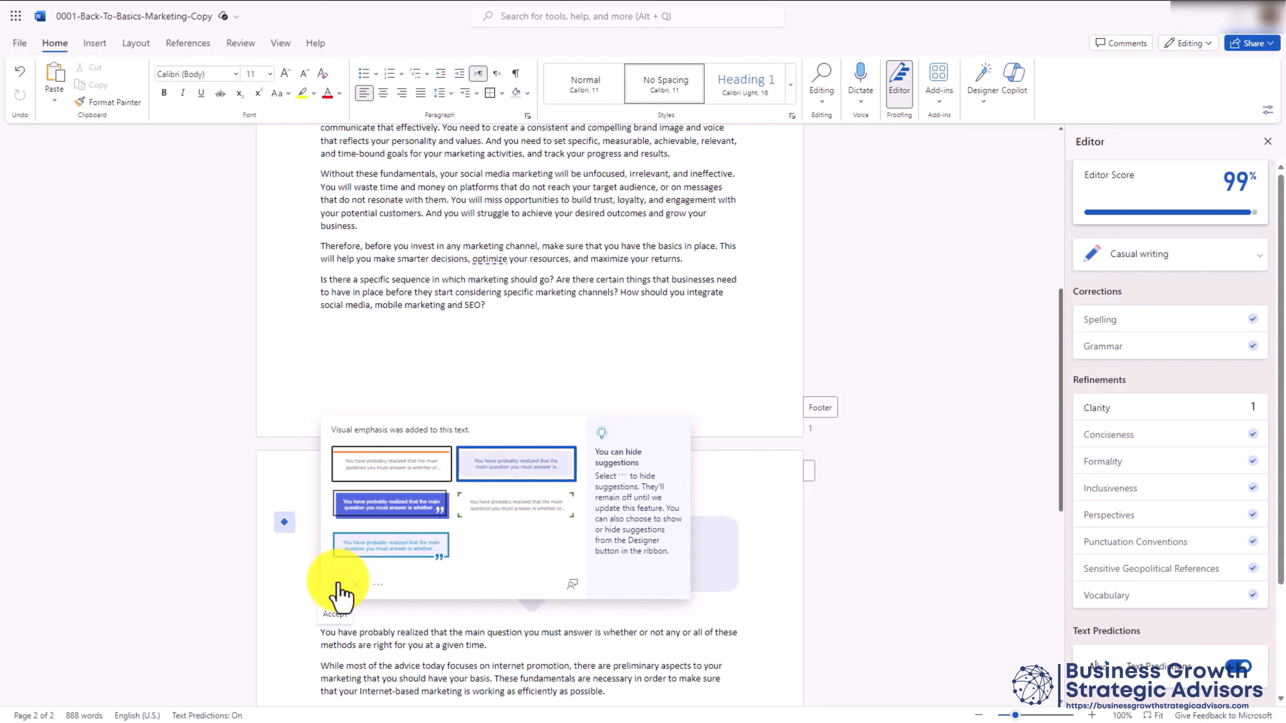
left_click(337, 586)
scroll(339, 590, "down", 5)
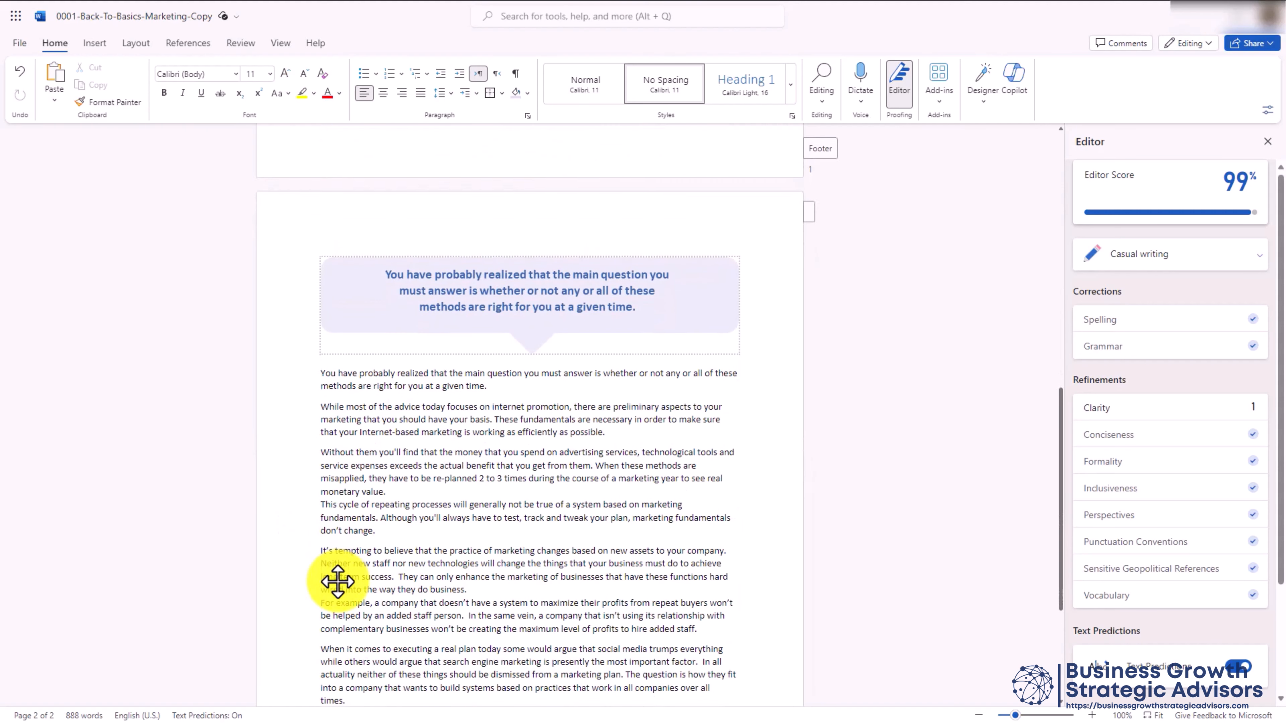
Add a Copilot-drafted example paragraph after 'monetary value.' and keep it
left_click(404, 498)
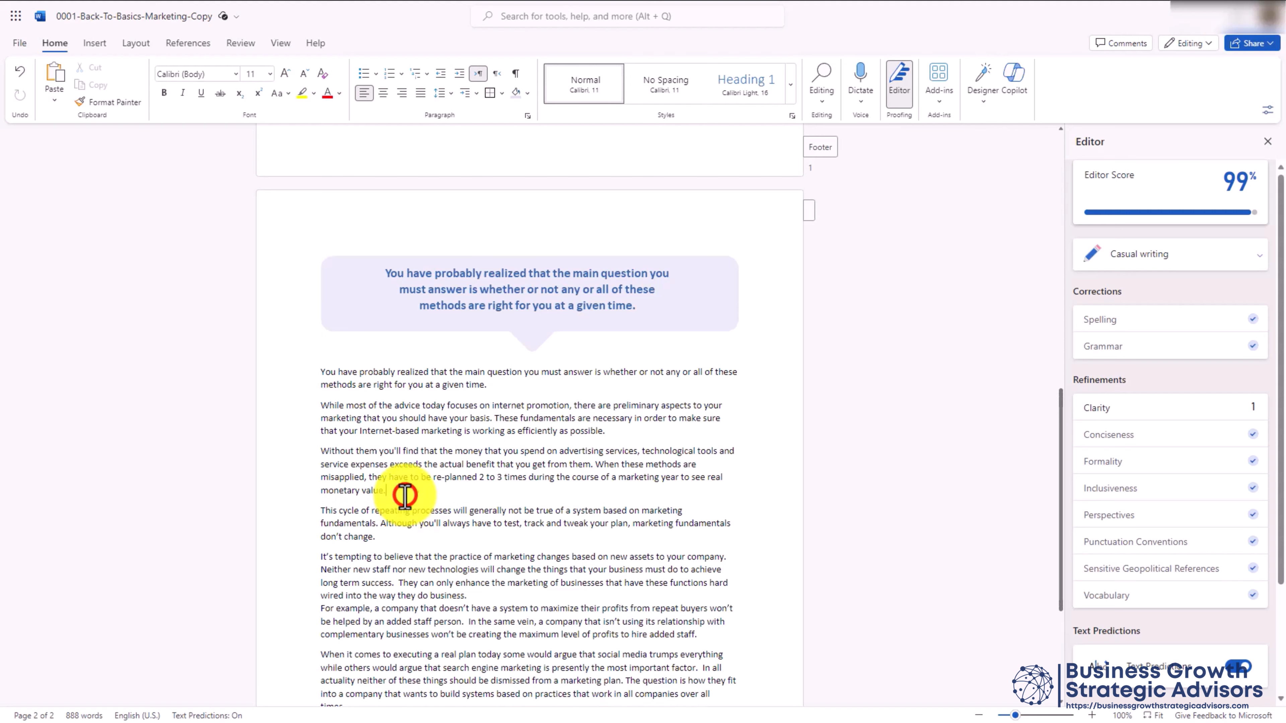
key("Return")
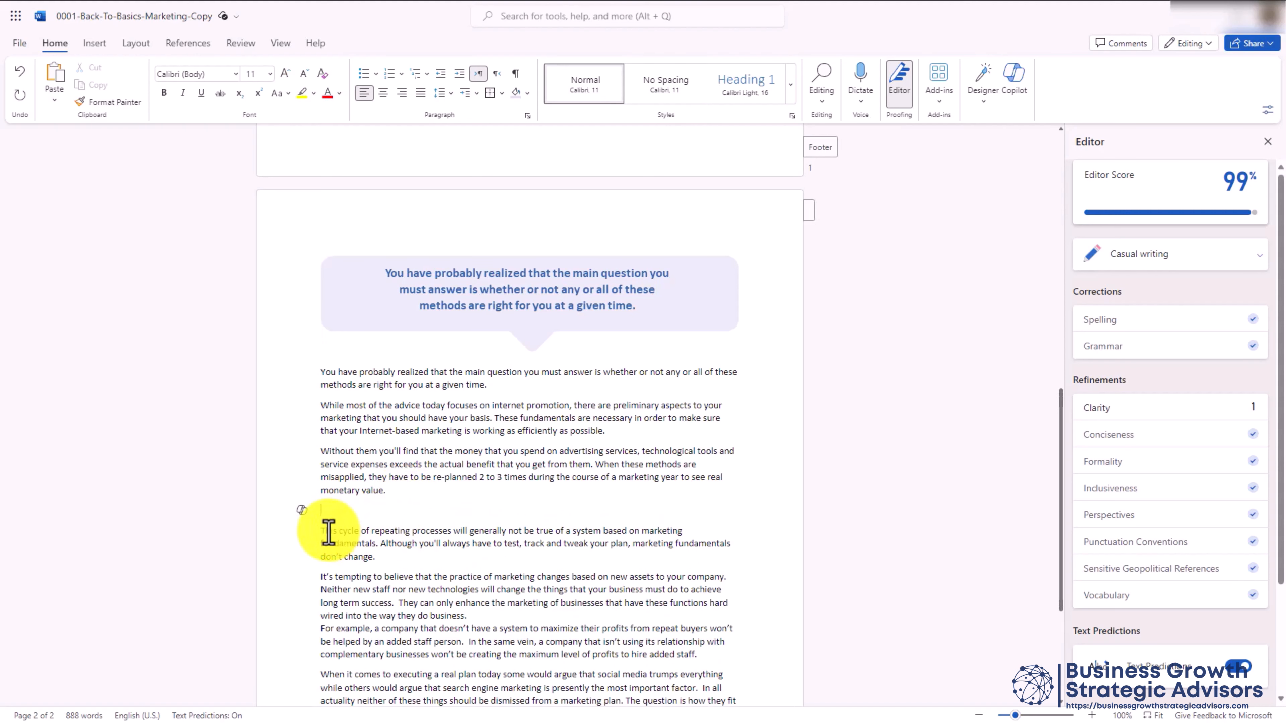
left_click(303, 509)
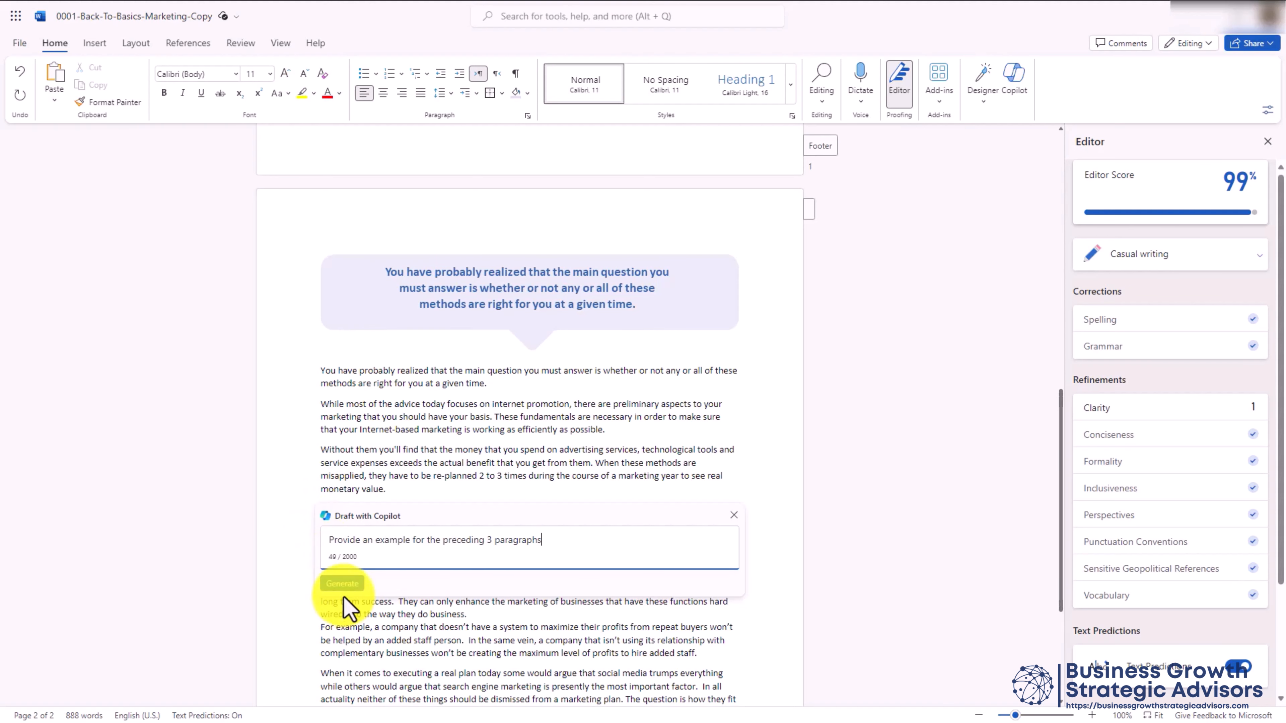
left_click(343, 587)
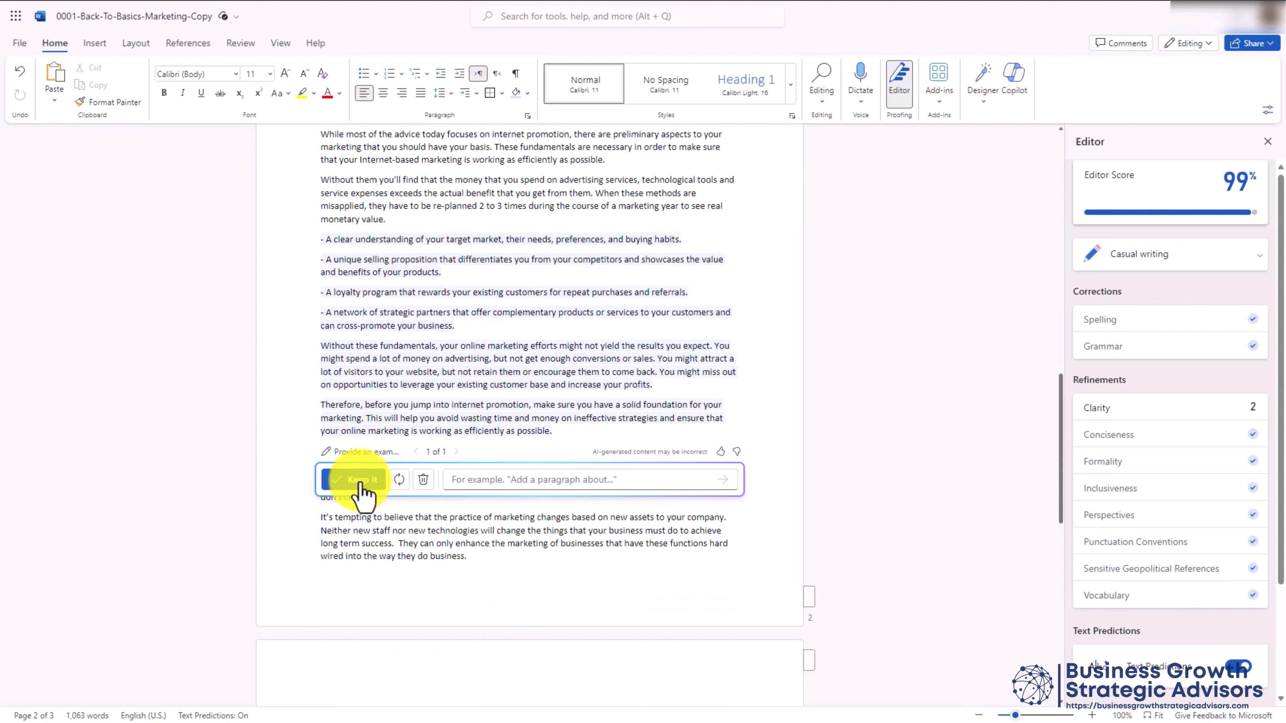
left_click(363, 484)
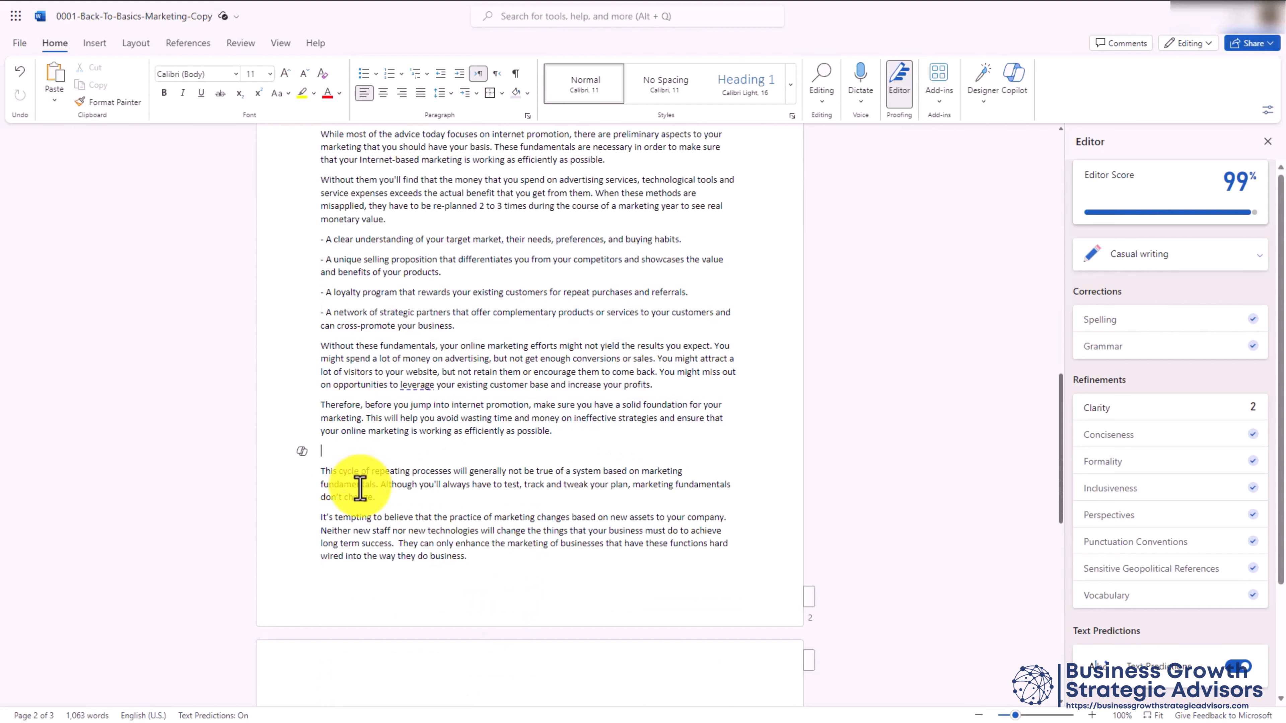
scroll(360, 489, "up", 7)
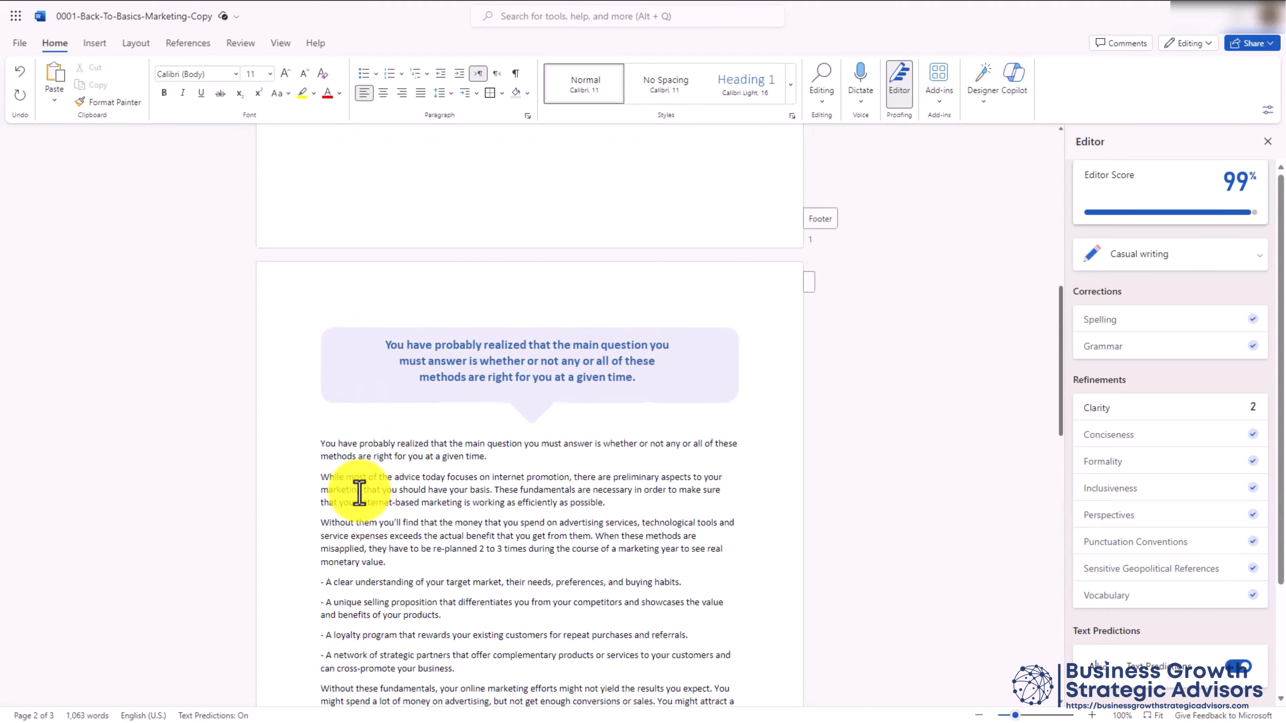
scroll(360, 493, "down", 10)
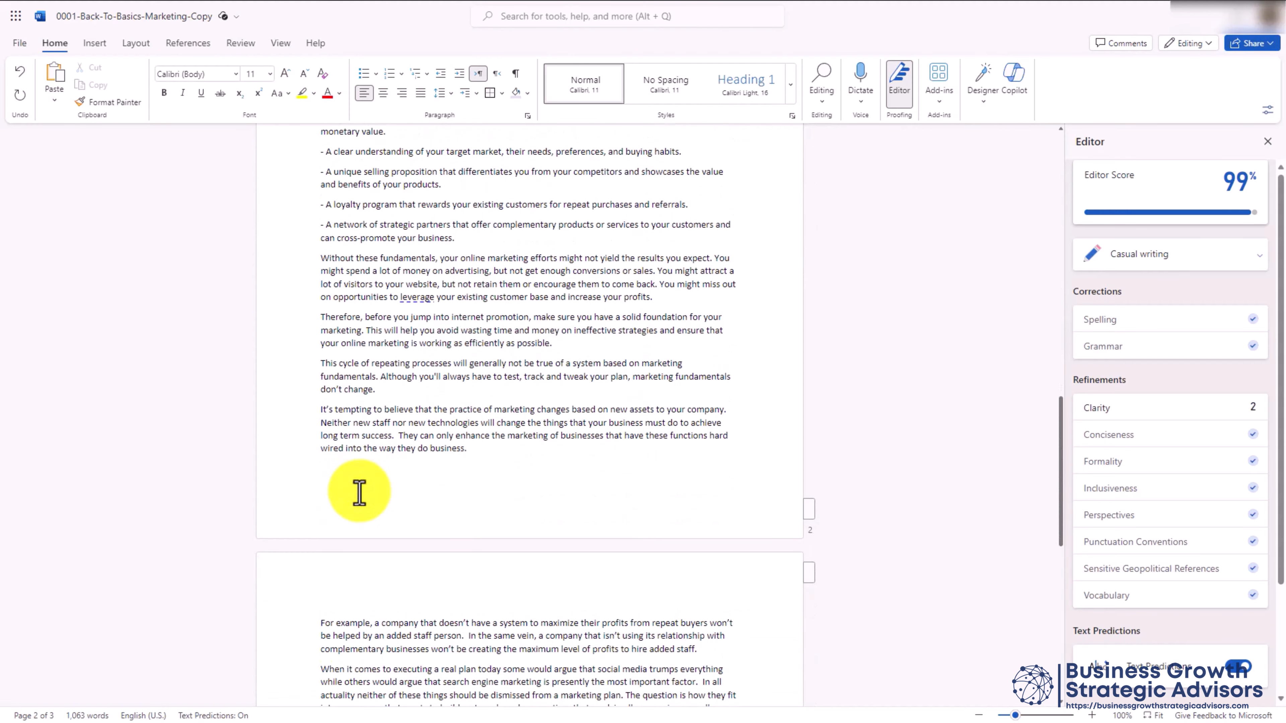
scroll(359, 491, "up", 3)
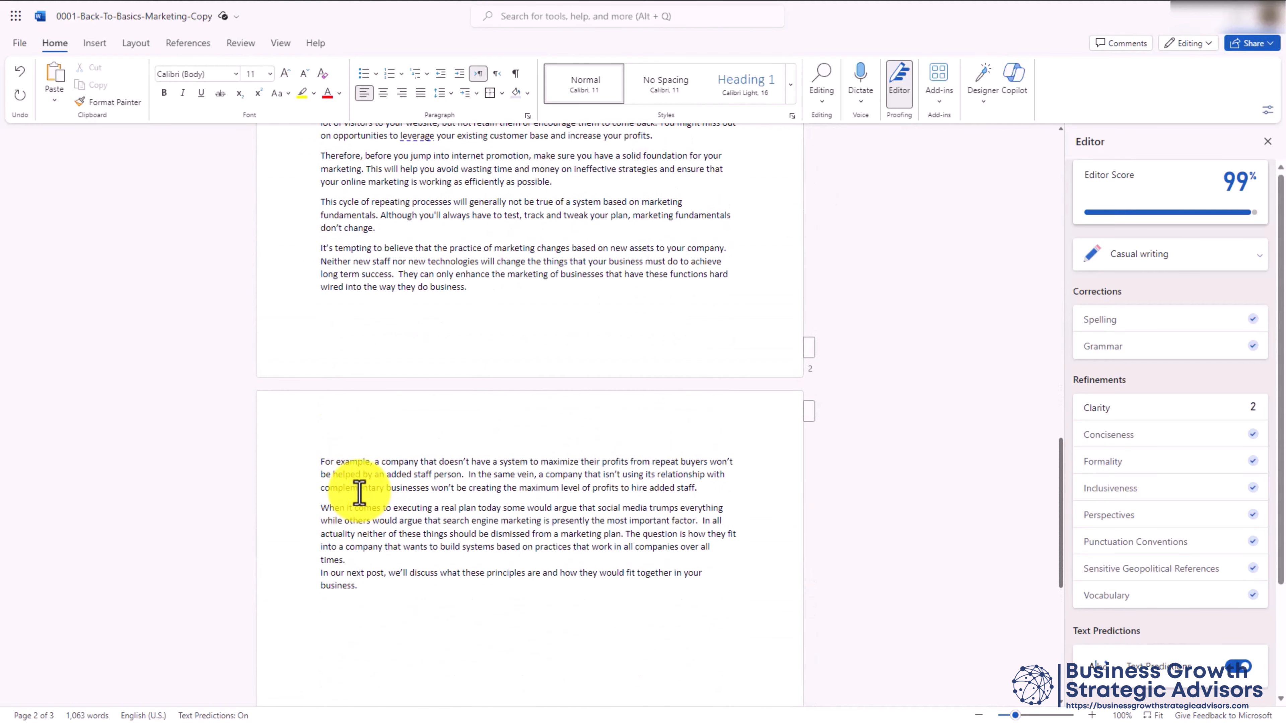
Select from 'This cycle…' through the article's end and bring up Copilot options
left_click(318, 201)
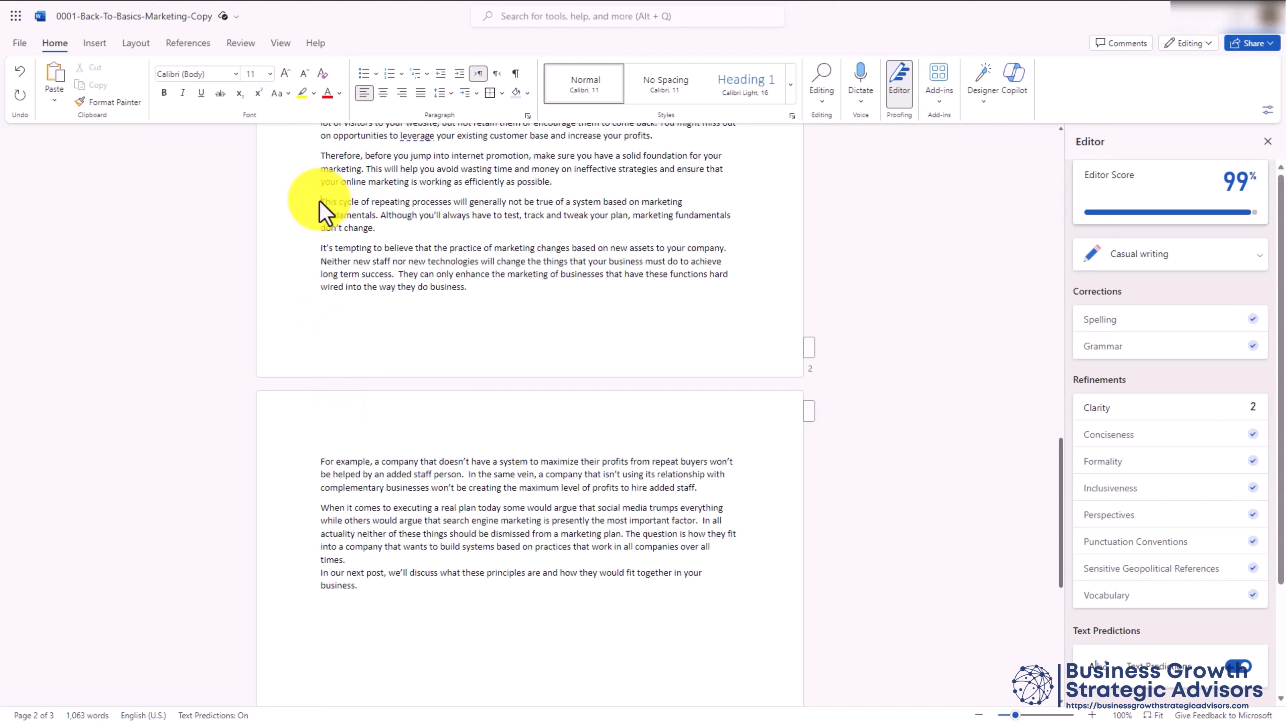
left_click_drag(320, 202, 317, 599)
left_click(303, 594)
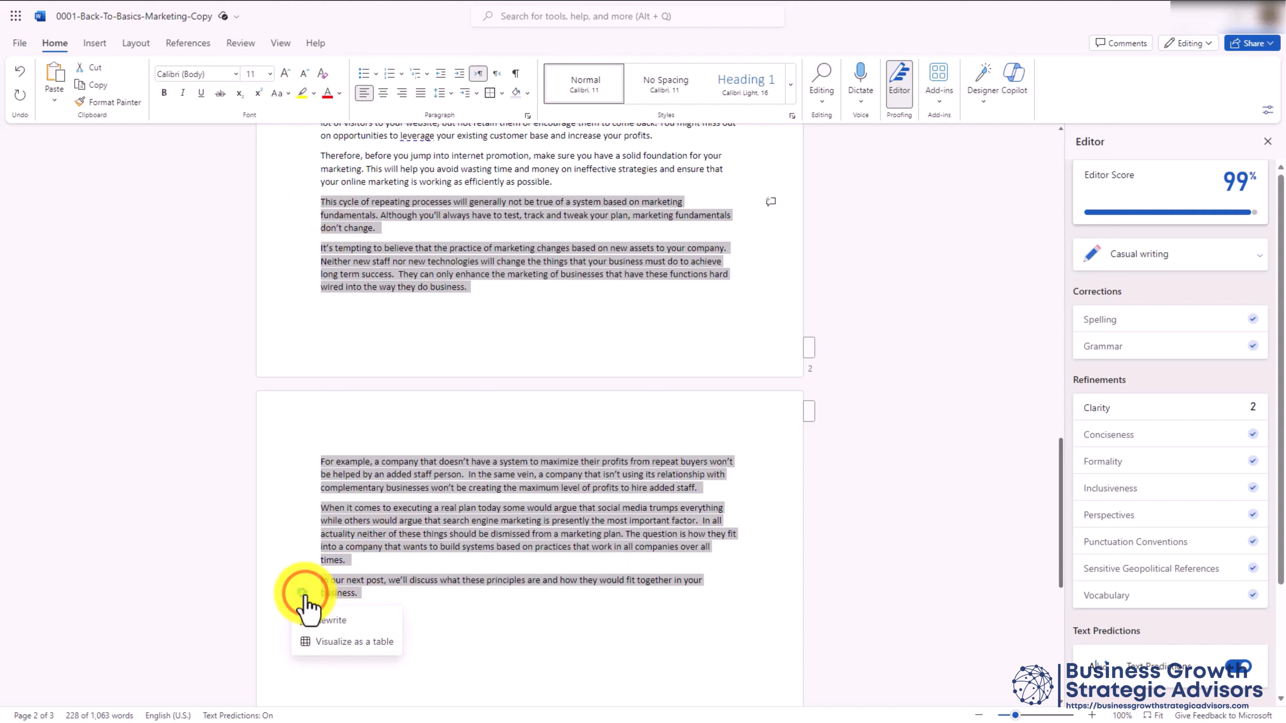
Replace the selected closing paragraphs with Copilot's rewrite
left_click(339, 621)
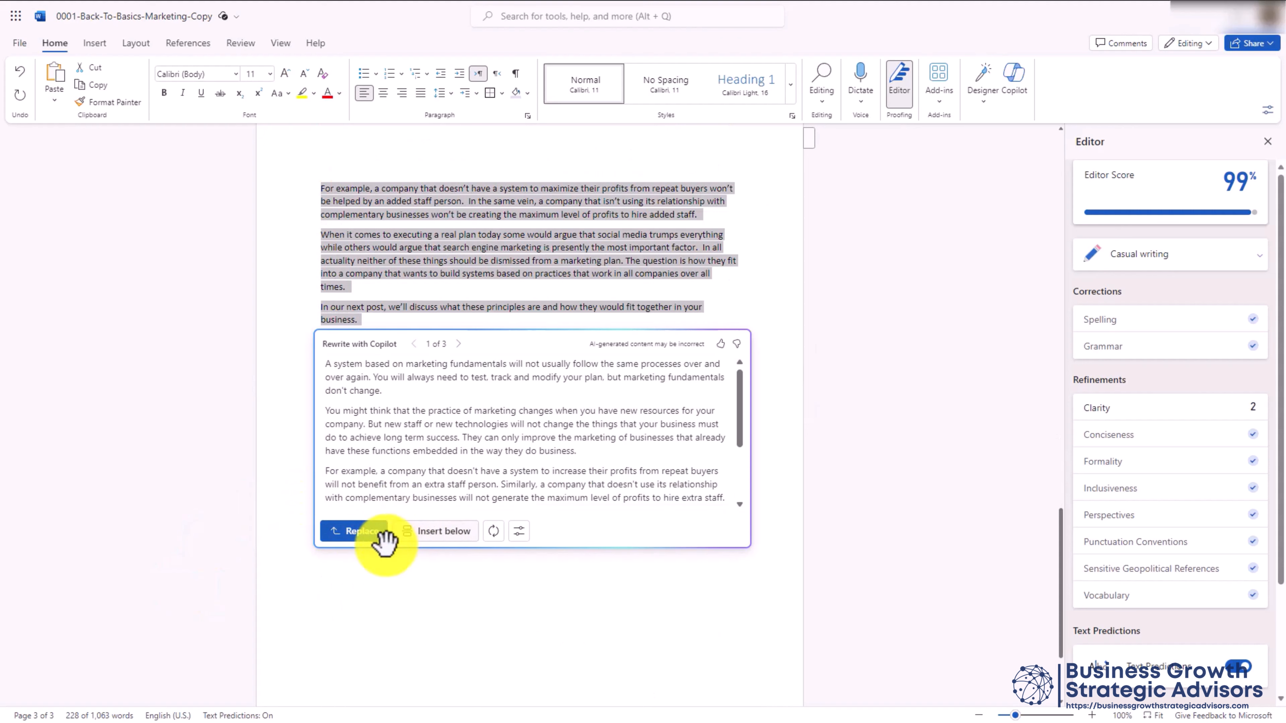
left_click(361, 532)
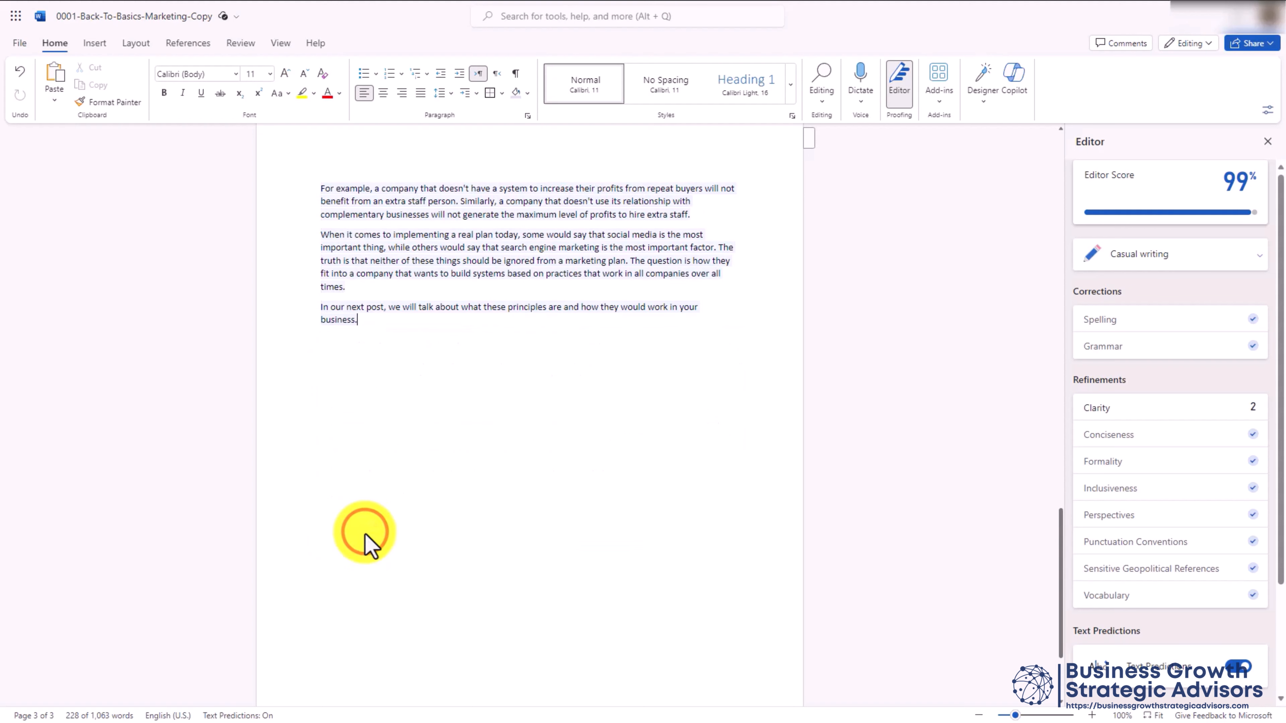
scroll(366, 538, "up", 3)
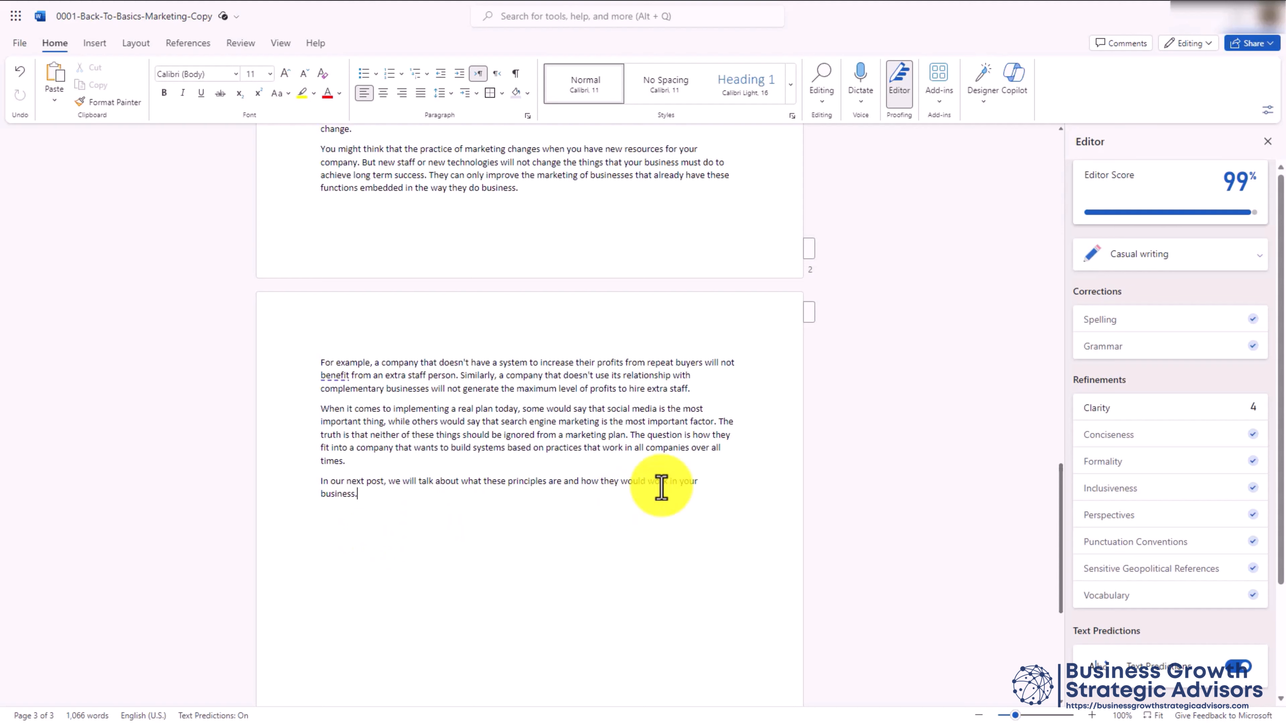
left_click(1144, 256)
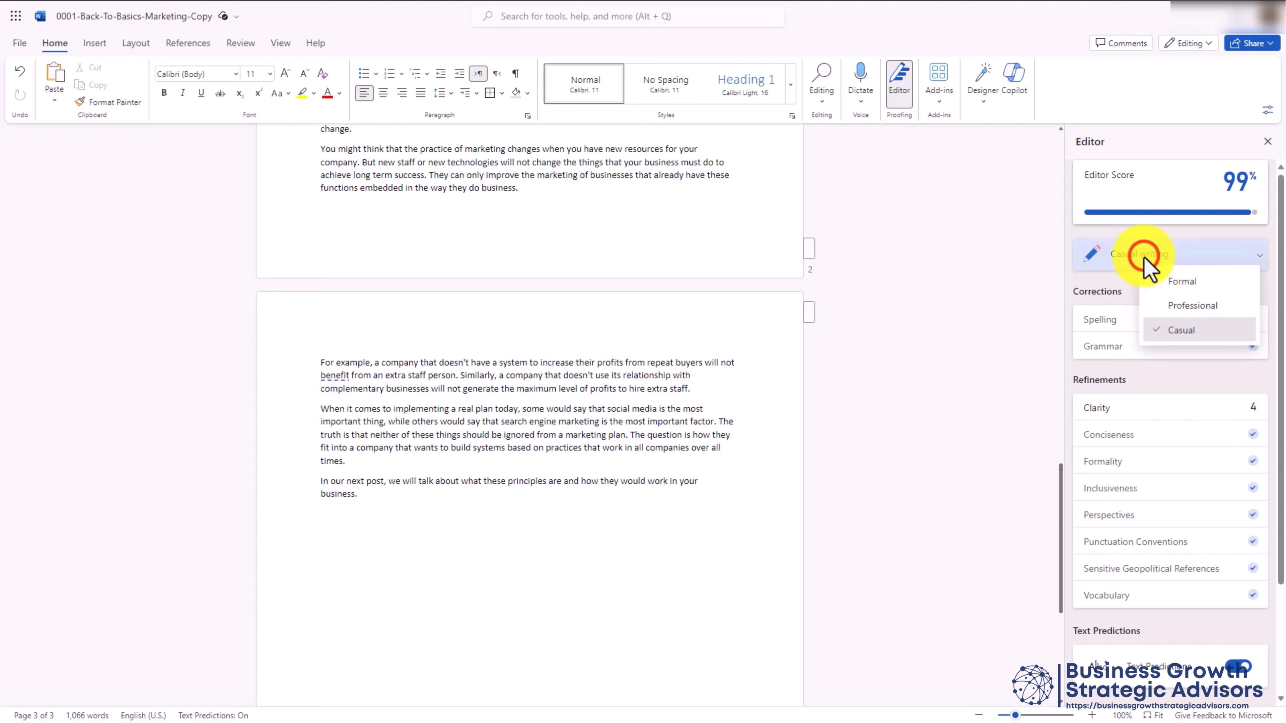
left_click(1164, 305)
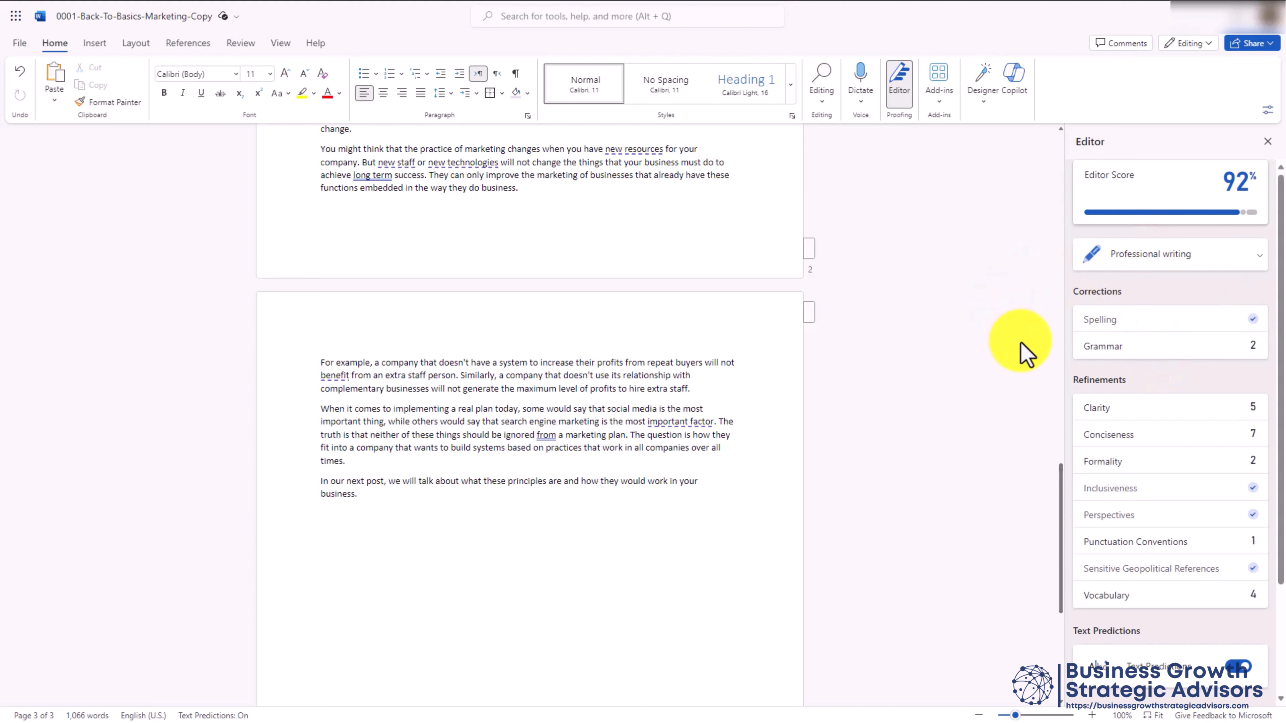
scroll(1010, 384, "up", 3)
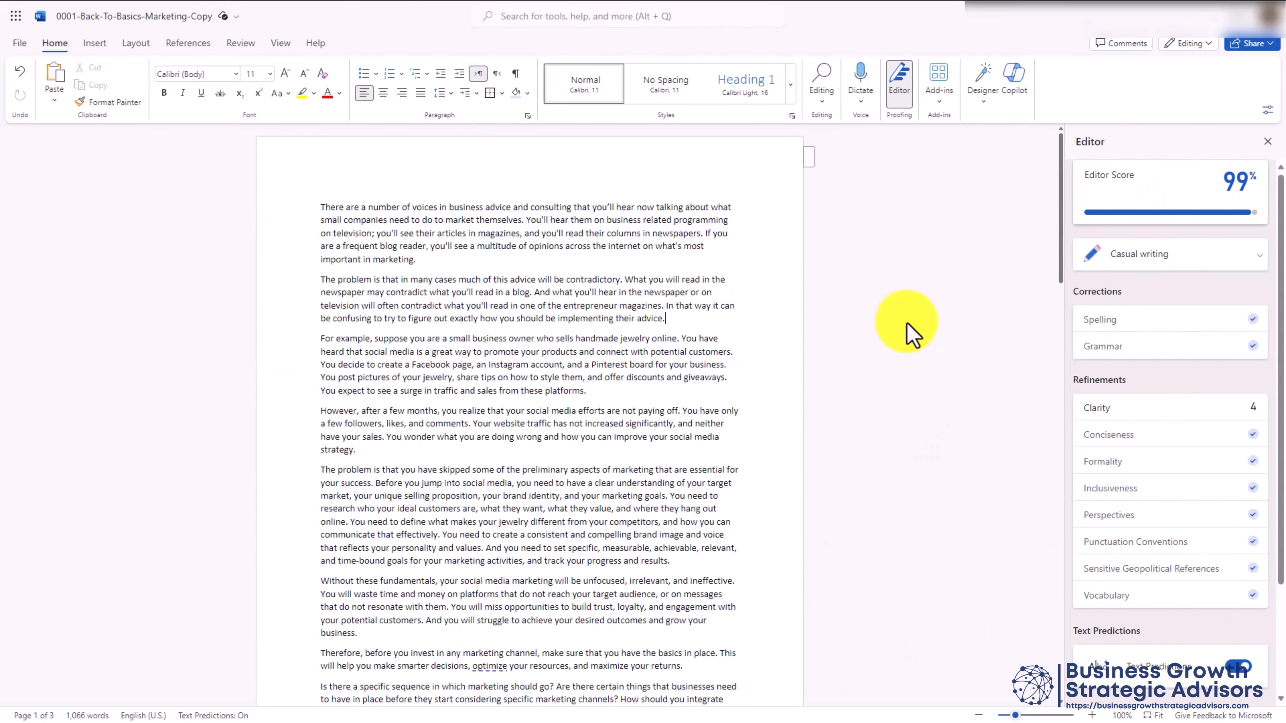
Summarize the document with Copilot, shorten the summary twice, and copy it
left_click(1010, 86)
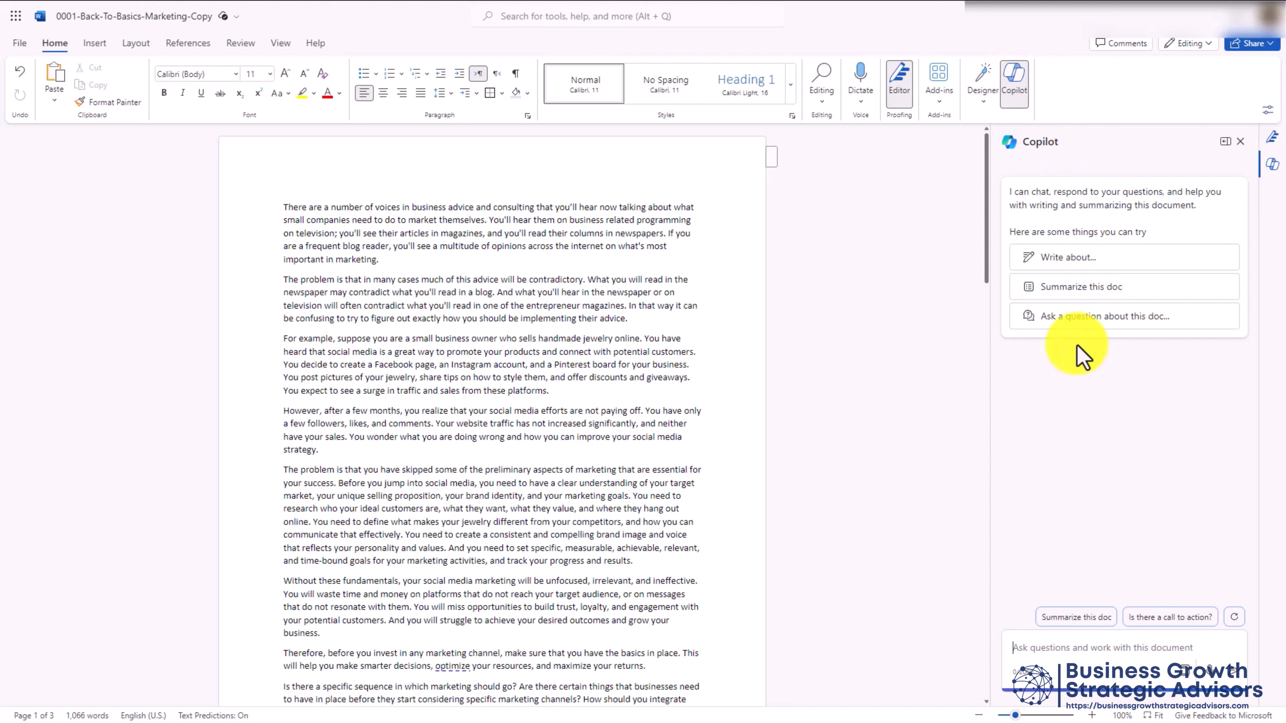
left_click(1078, 289)
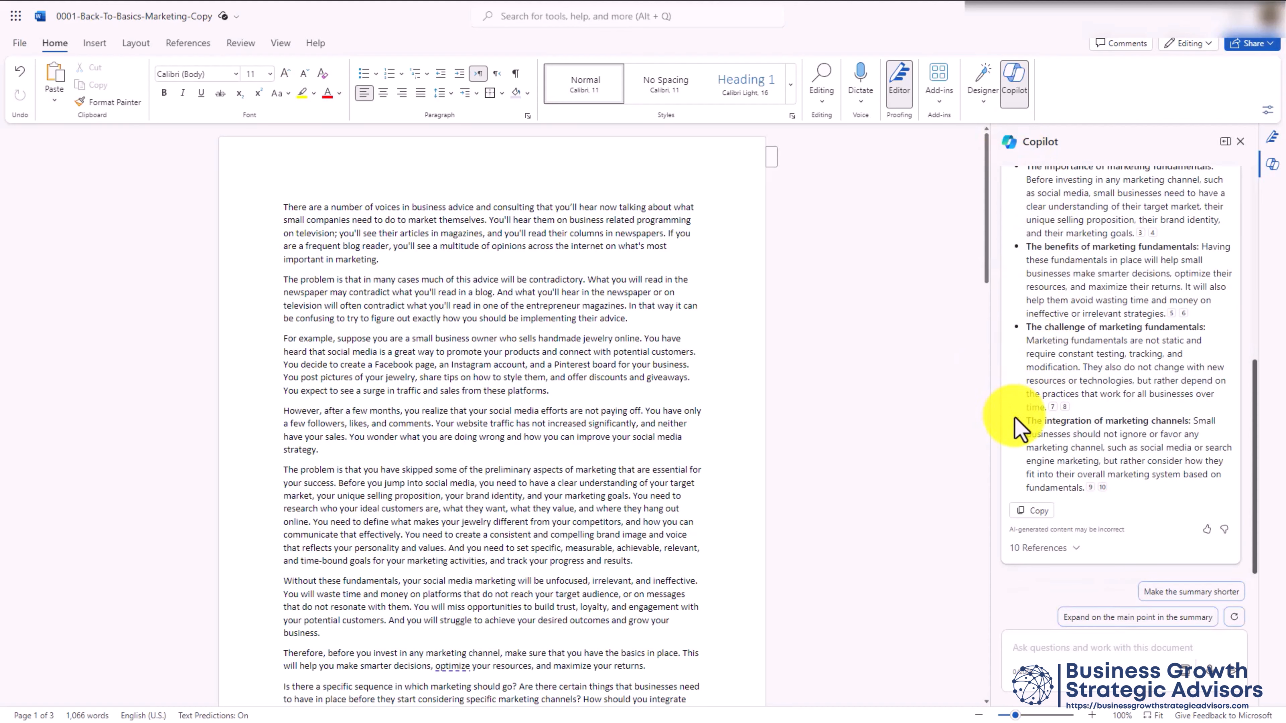
left_click(1163, 592)
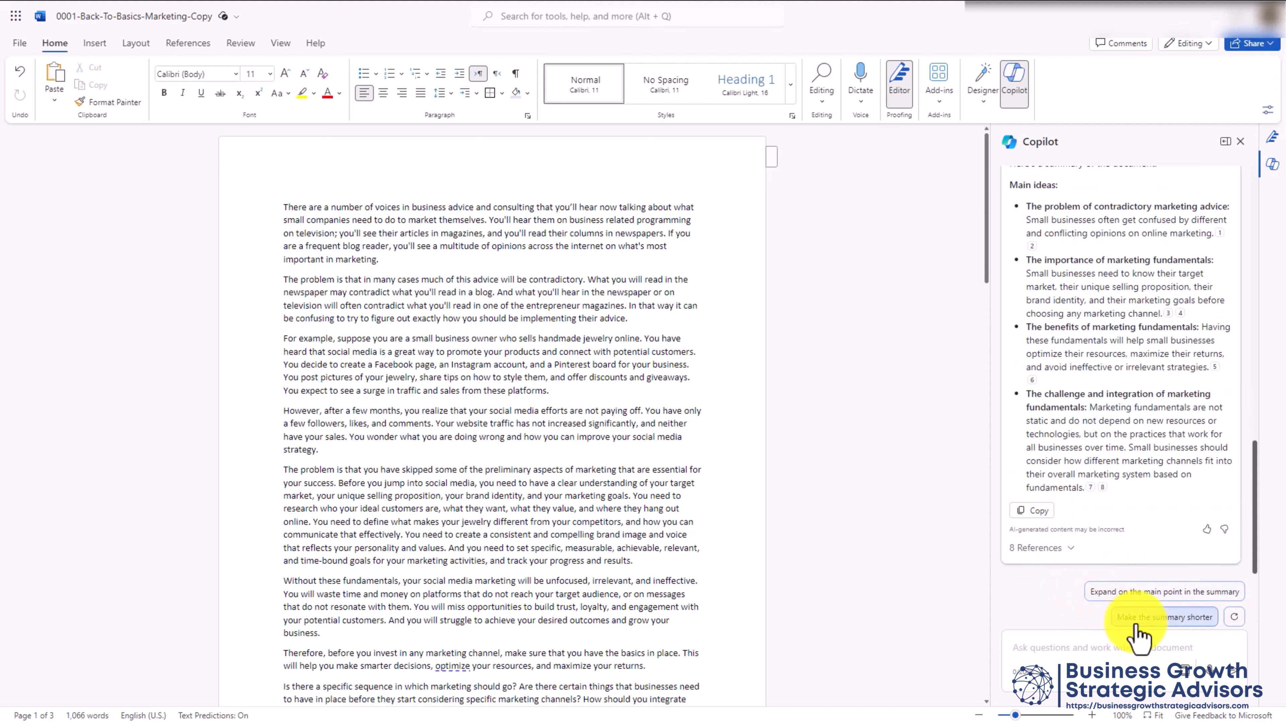
left_click(1161, 618)
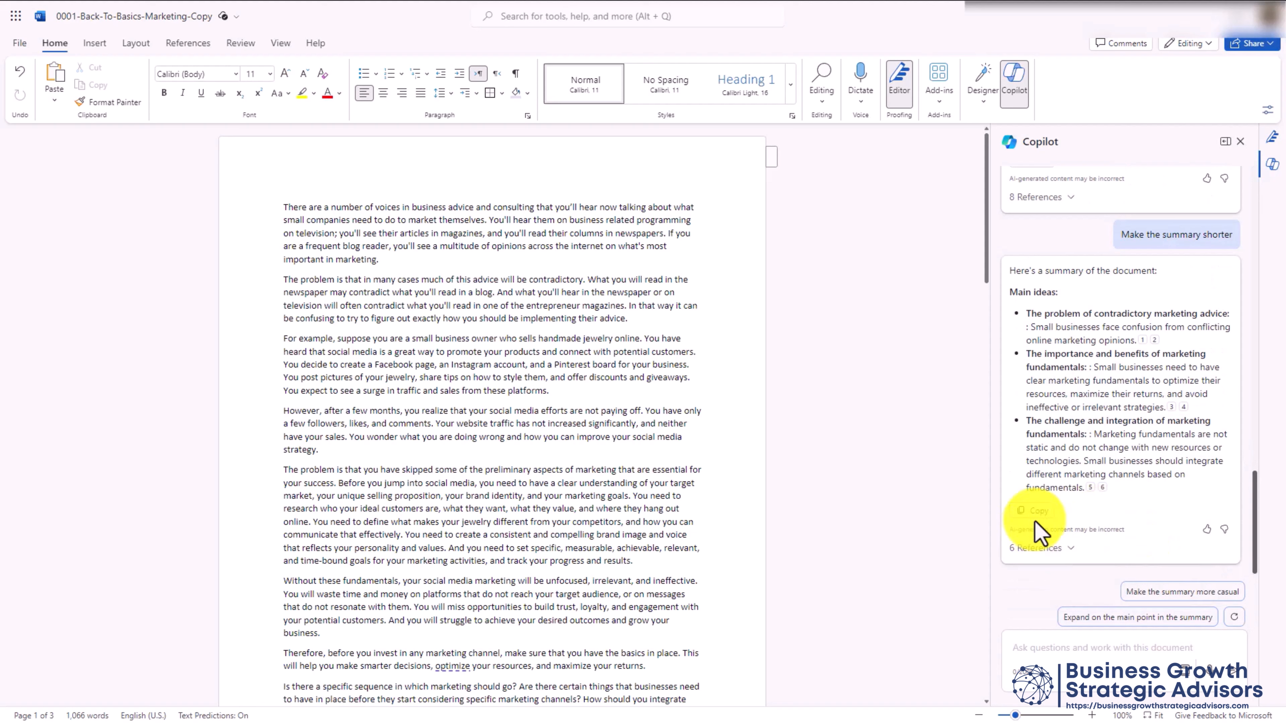
left_click(1036, 511)
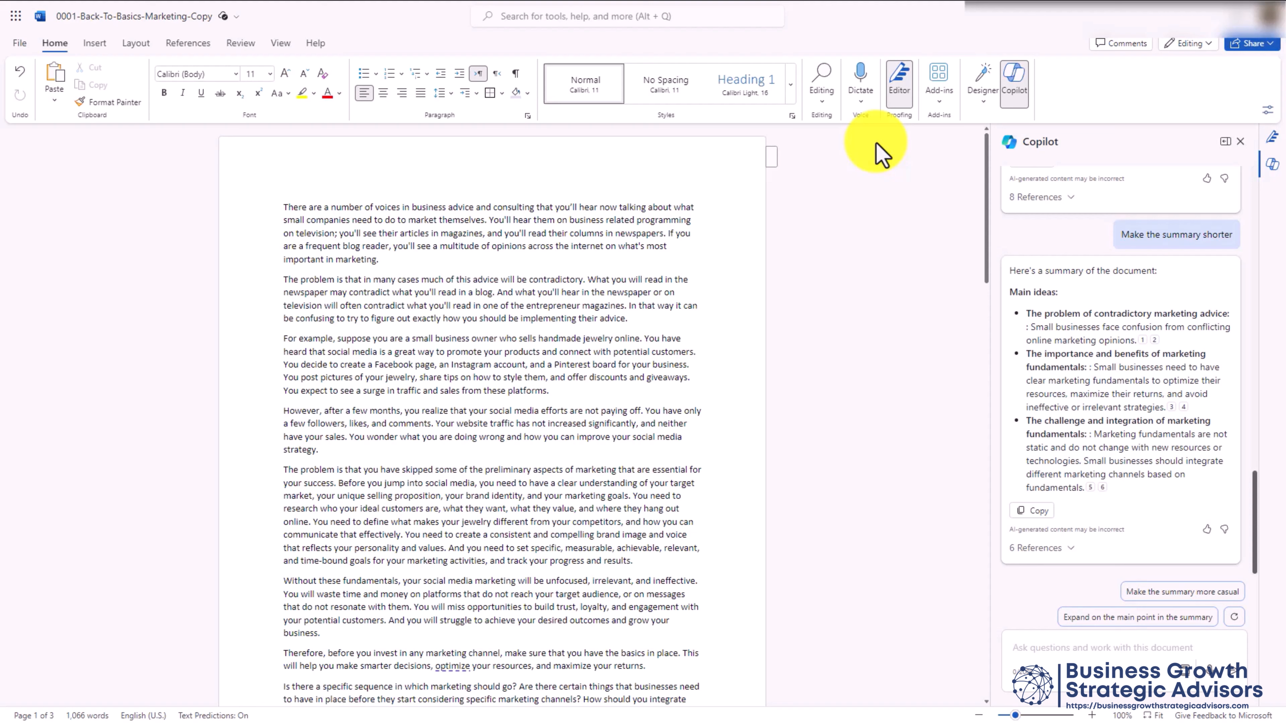
Open Designer's theme ideas and load more theme options
left_click(984, 104)
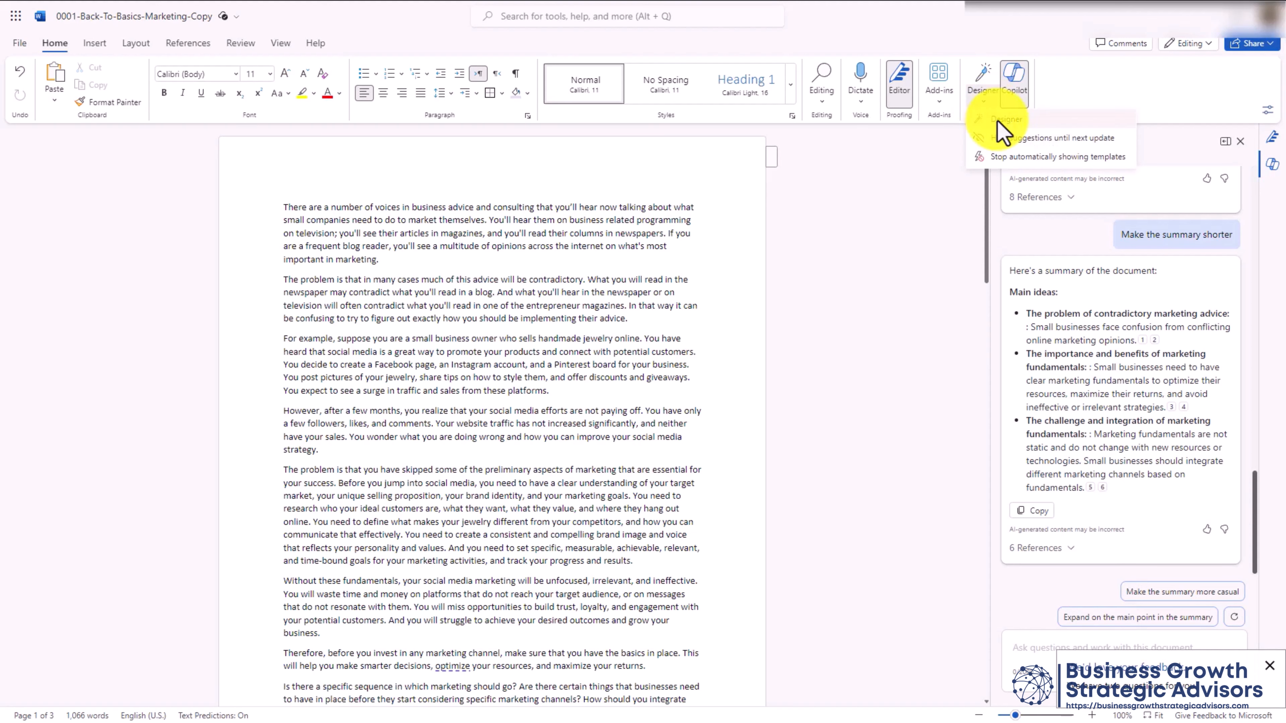
left_click(1000, 120)
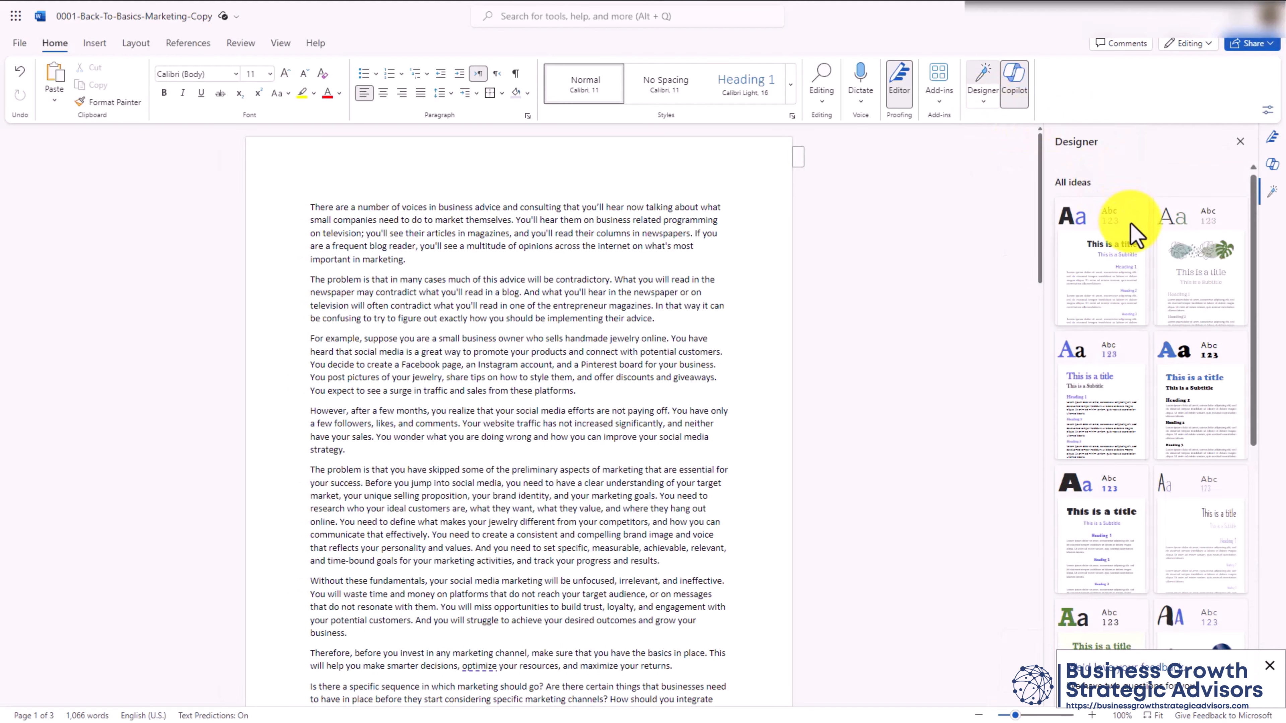
scroll(1133, 234, "down", 10)
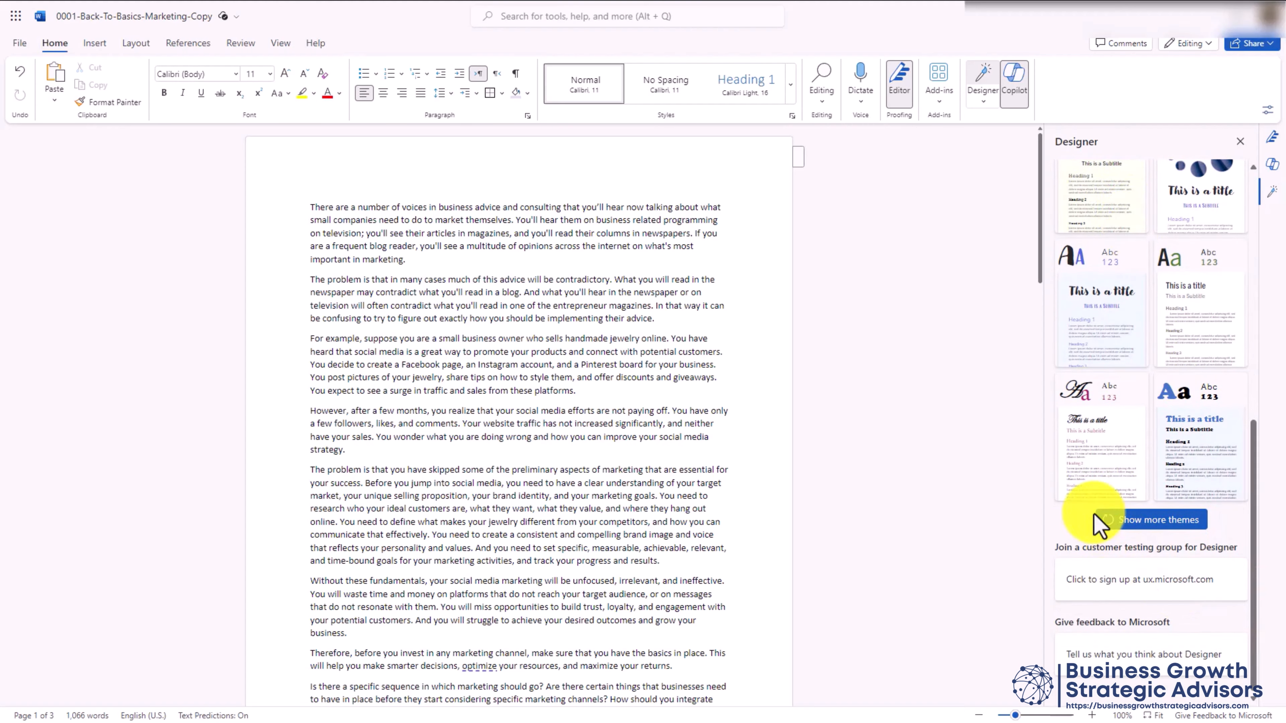
left_click(1140, 533)
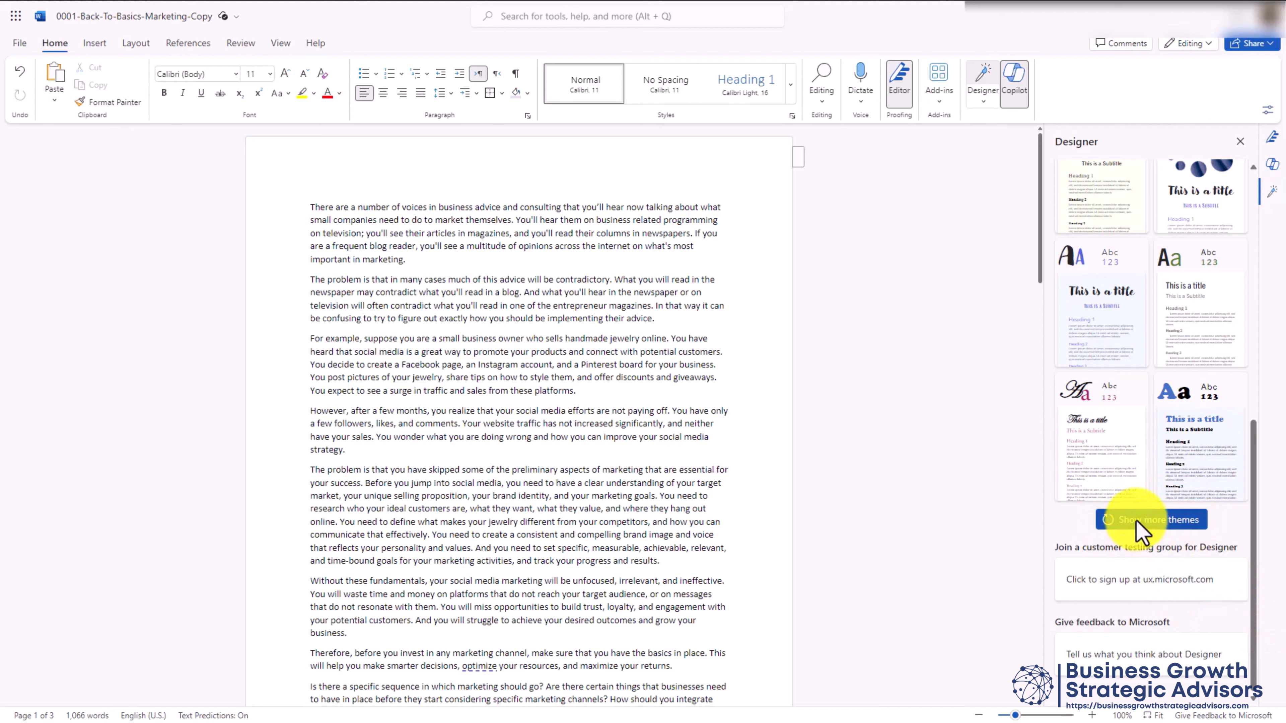
scroll(1159, 527, "down", 2)
scroll(1161, 524, "down", 8)
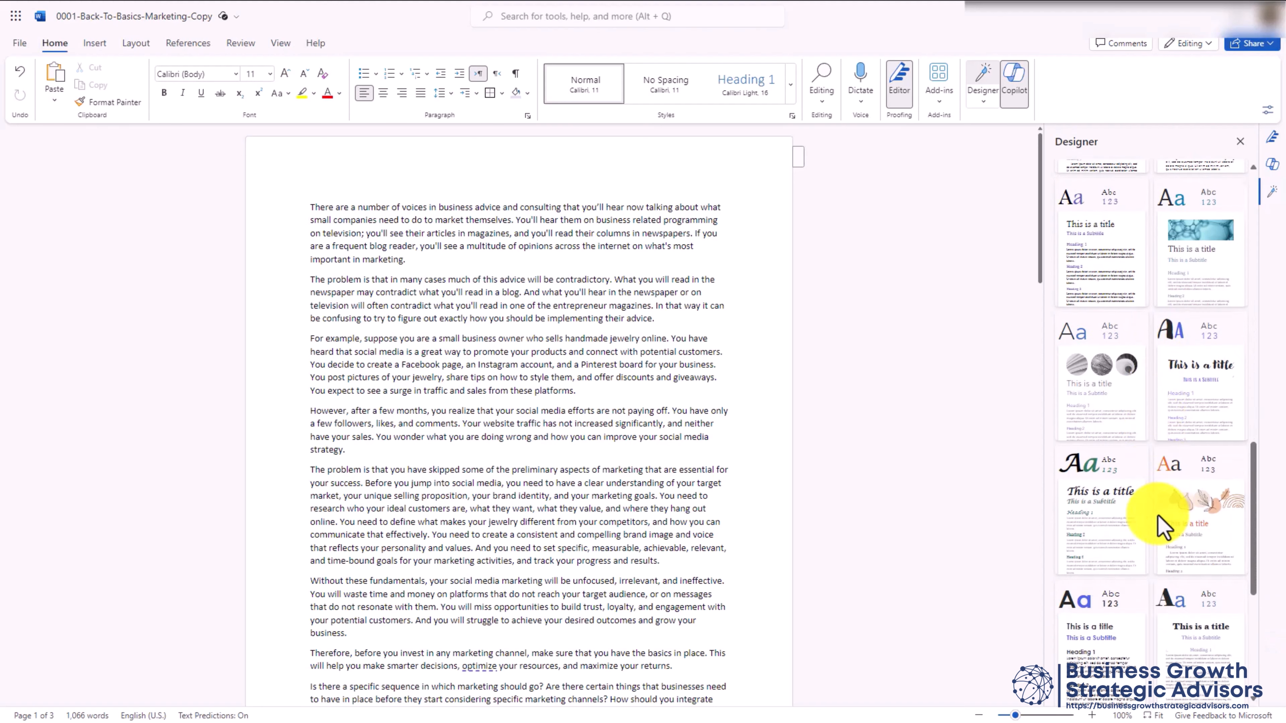
left_click(1159, 522)
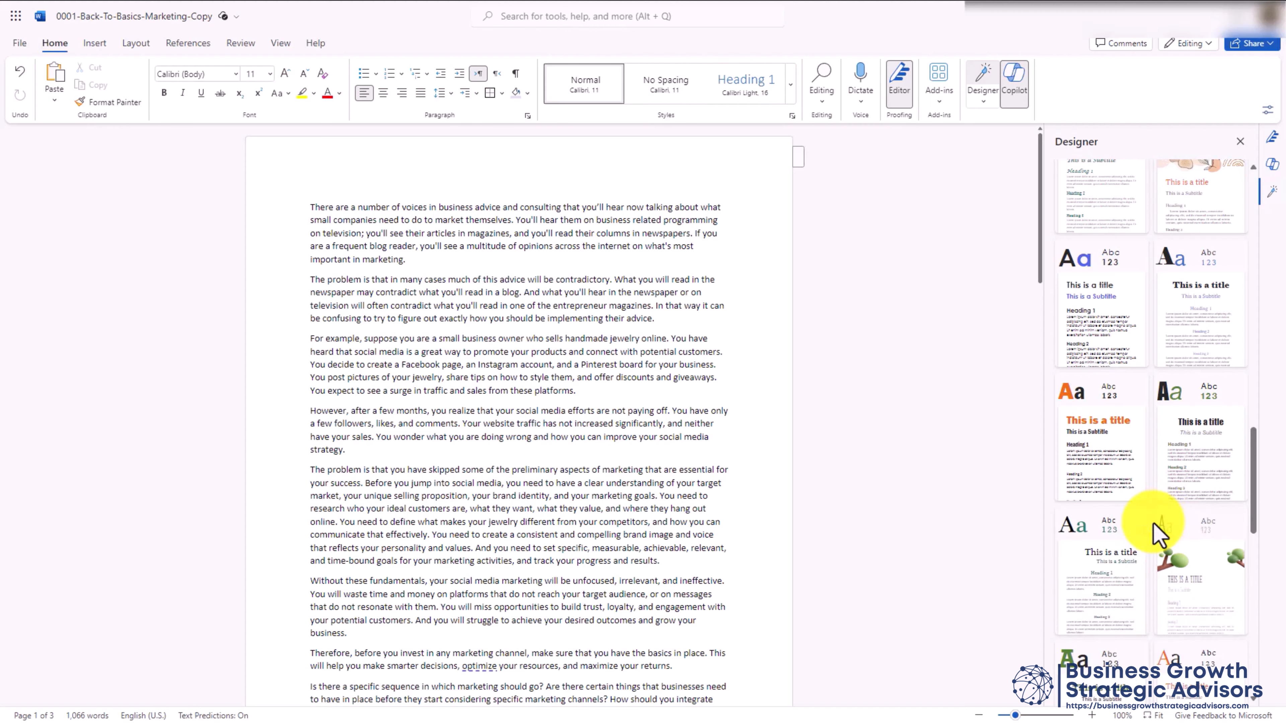
scroll(1158, 532, "down", 5)
scroll(1159, 532, "down", 3)
Try the bold black theme, then revert it and apply the blue 'Aa' theme instead
left_click(1187, 494)
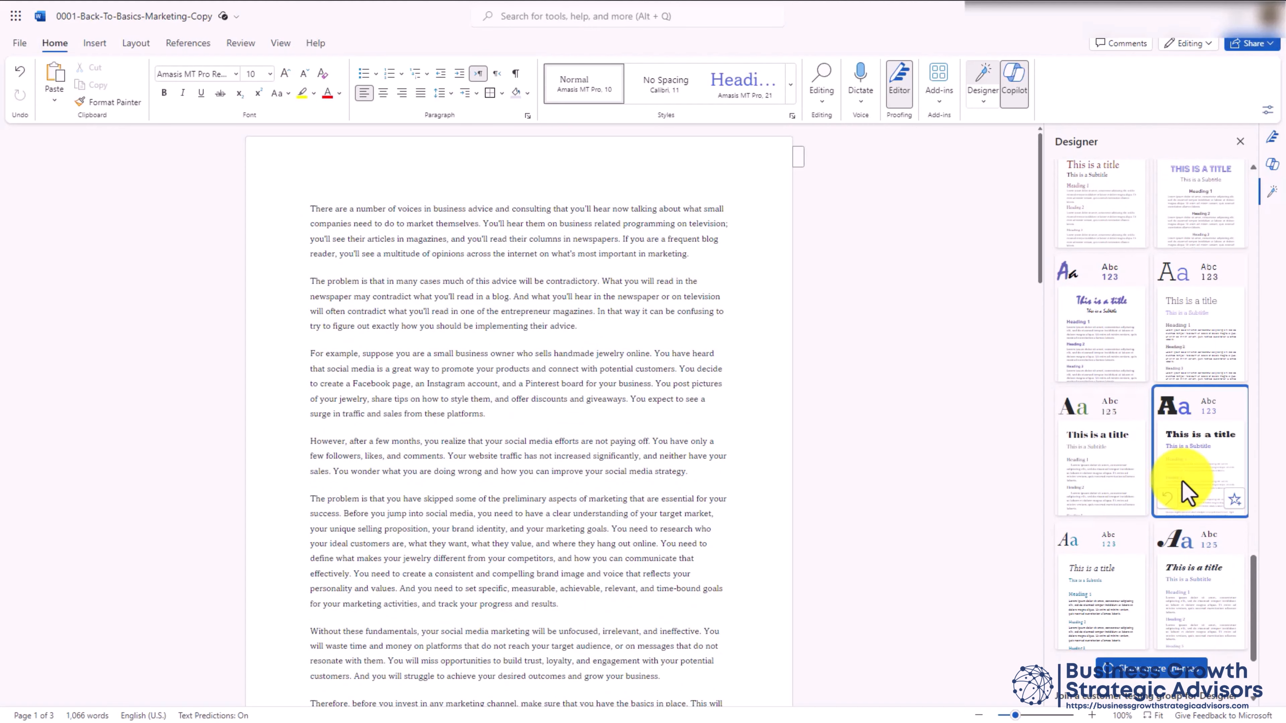
scroll(755, 367, "down", 5)
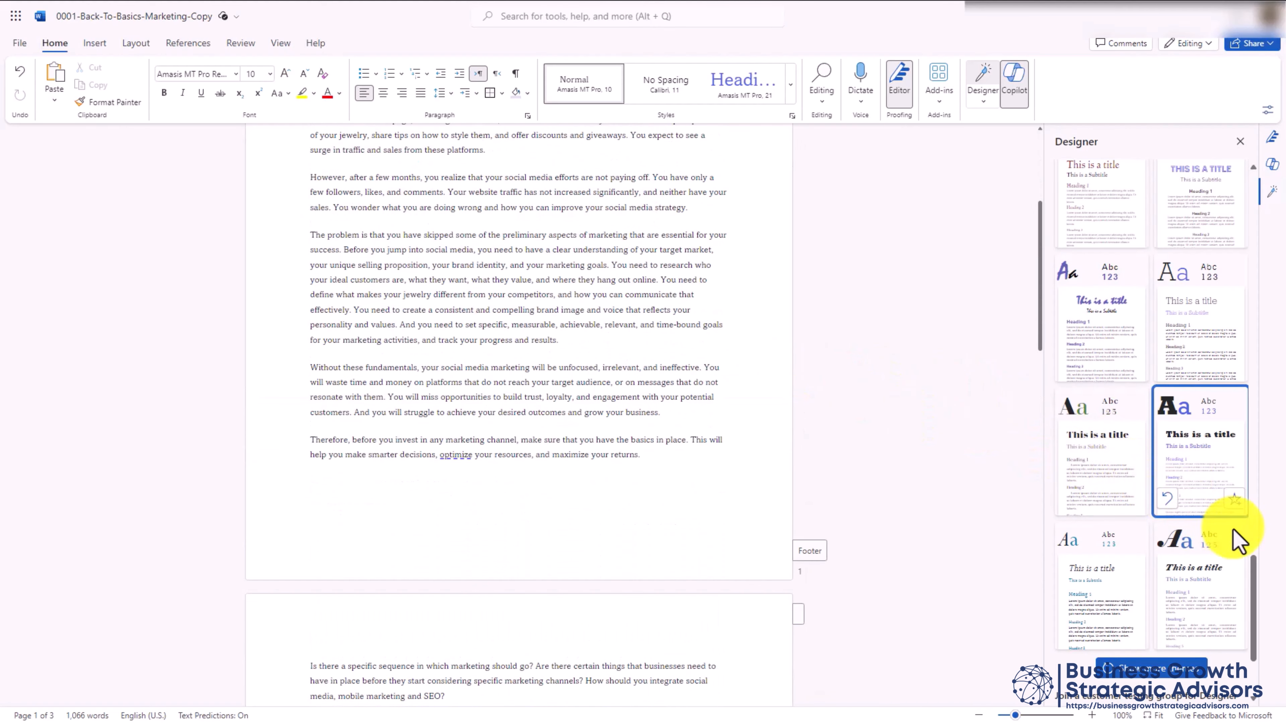
left_click(1170, 501)
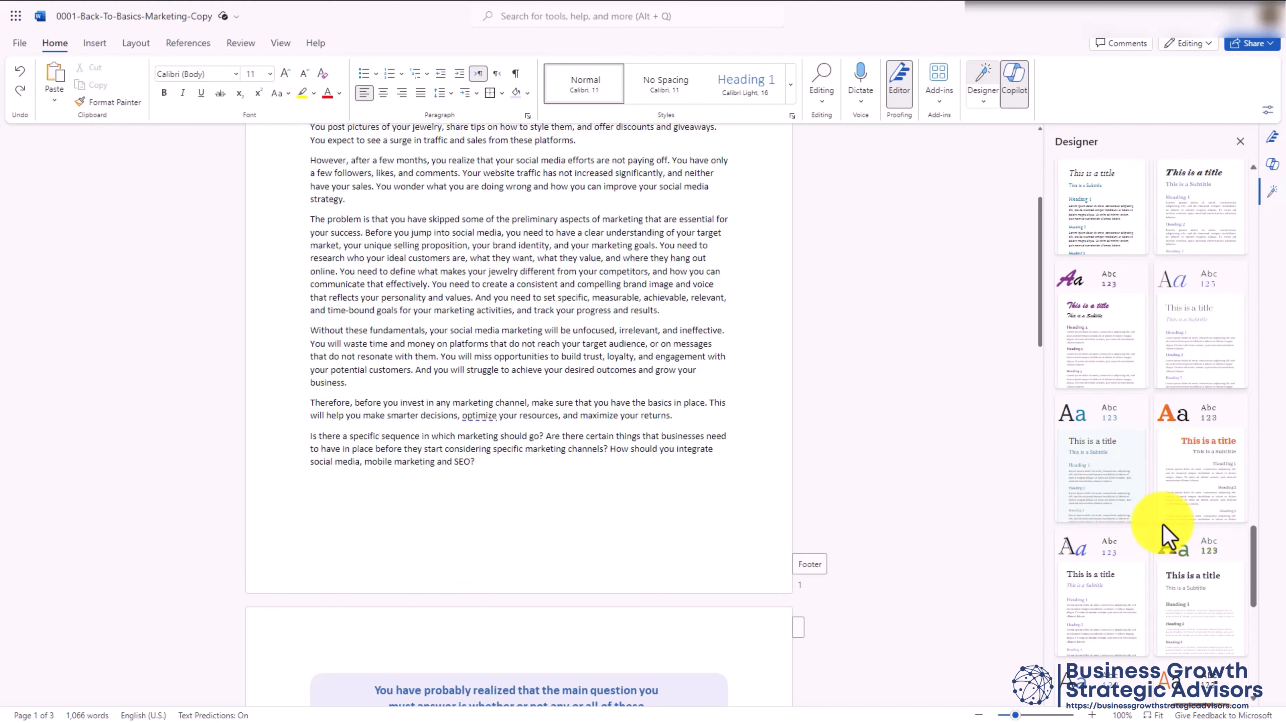
left_click(1114, 487)
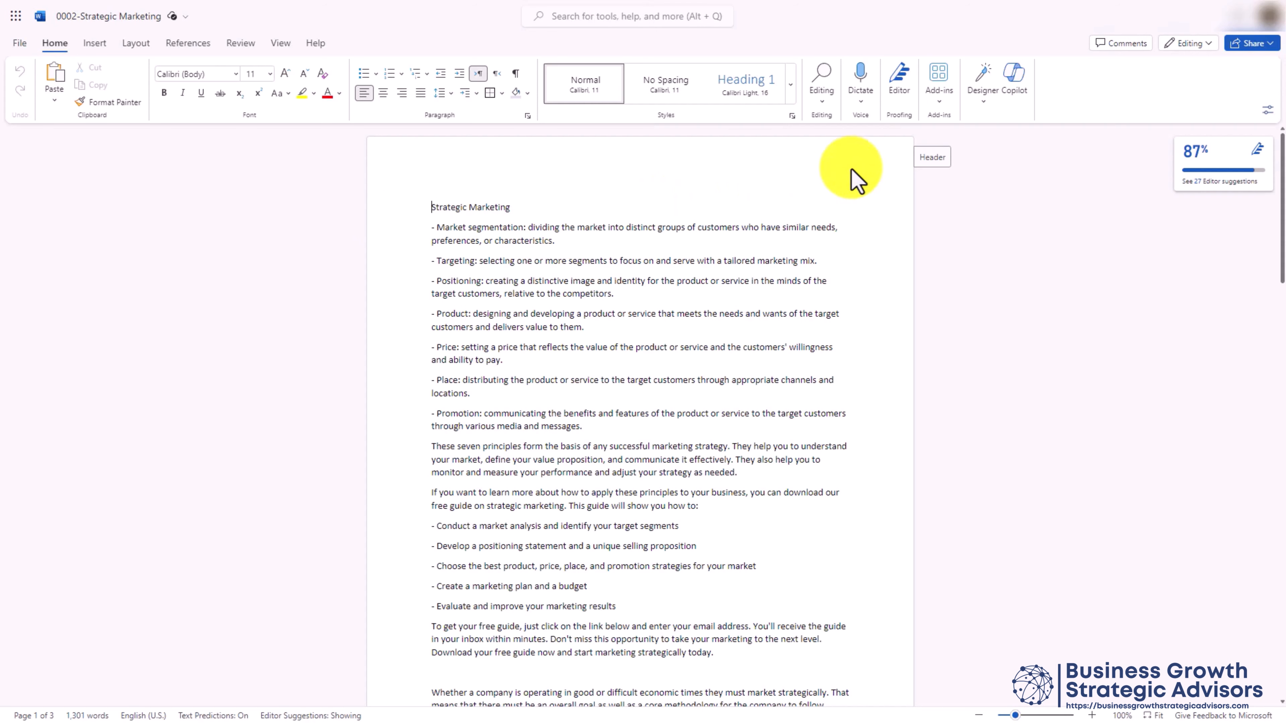
Turn the seven marketing-principle bullets into a Marketing Strategy / Description table with Copilot
left_click(1065, 169)
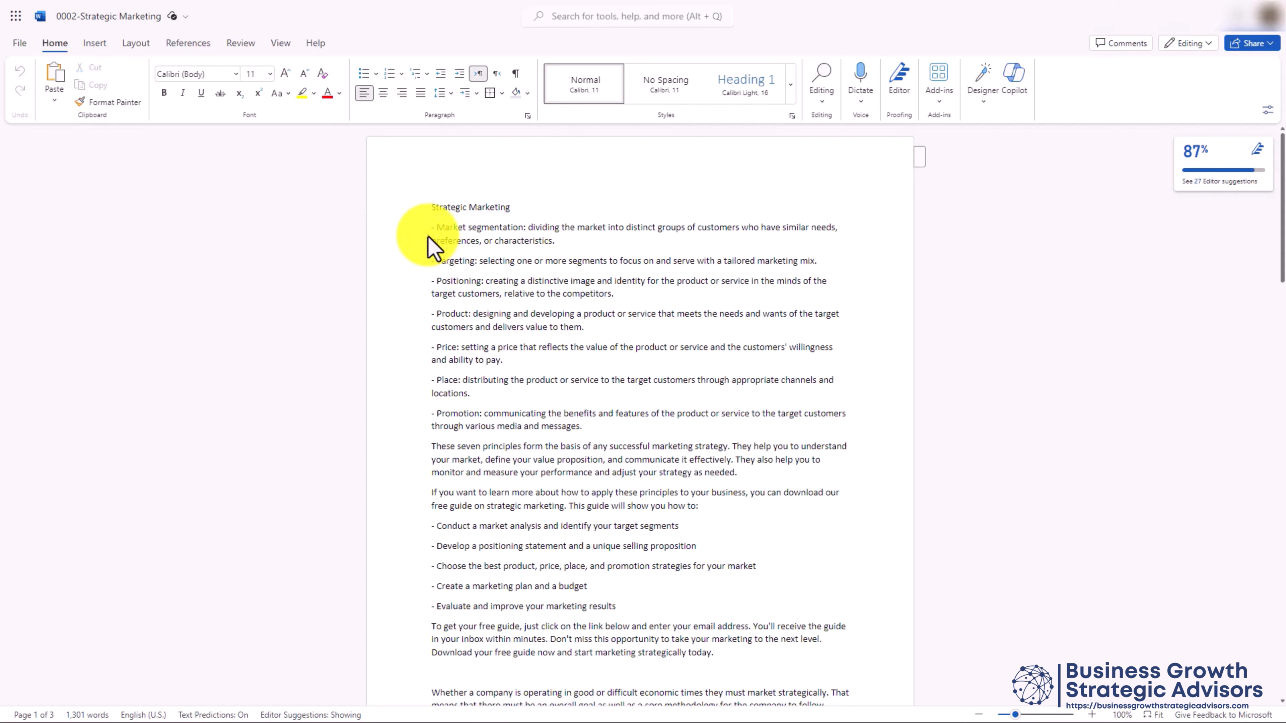
left_click_drag(433, 228, 582, 428)
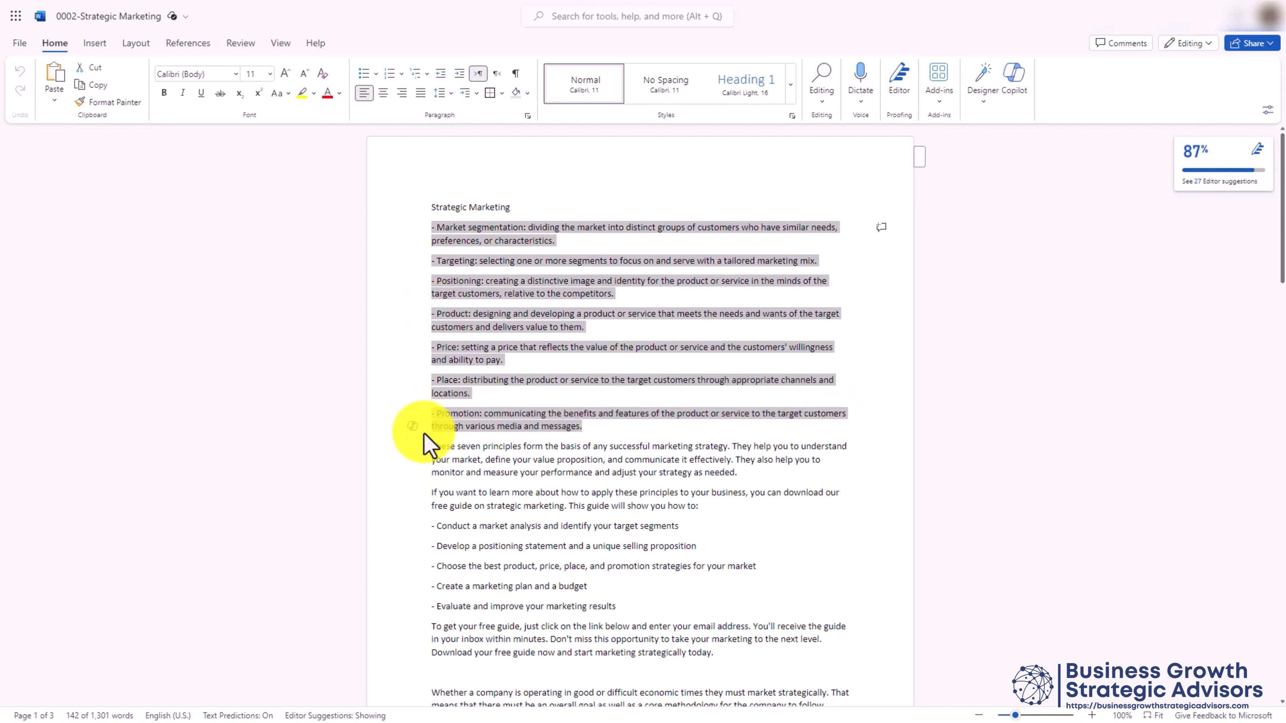
left_click(412, 427)
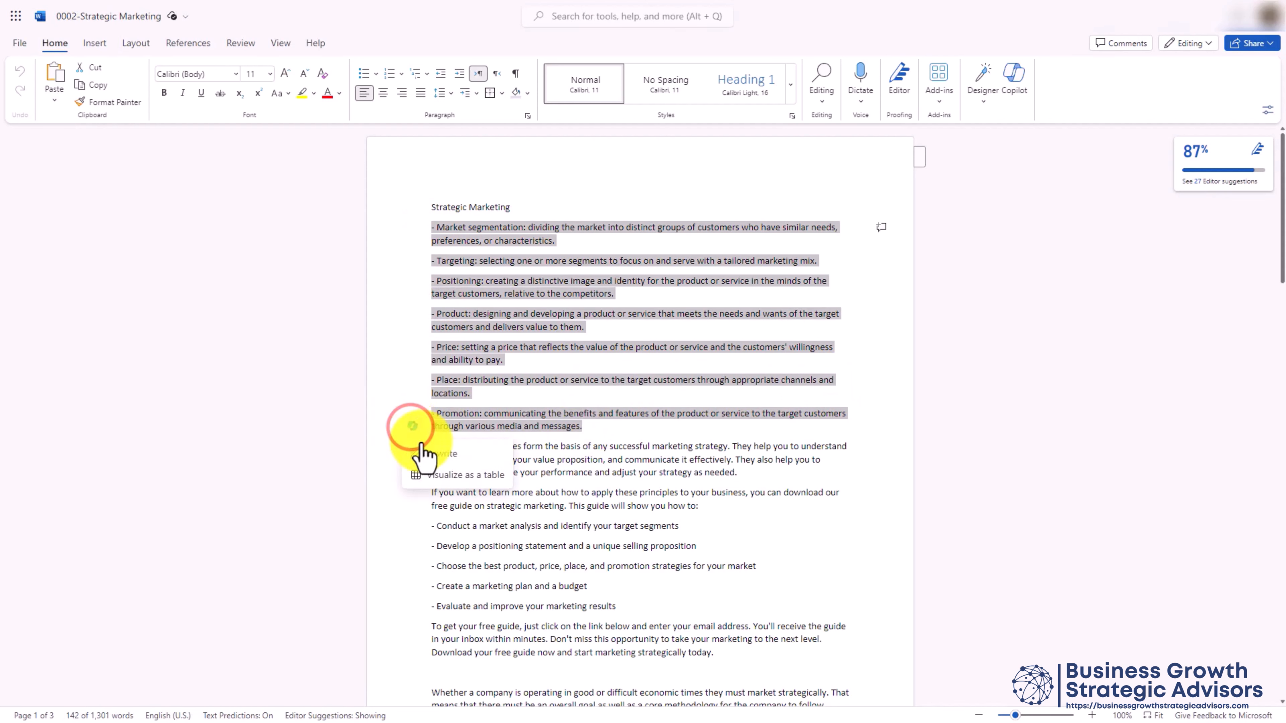
left_click(445, 476)
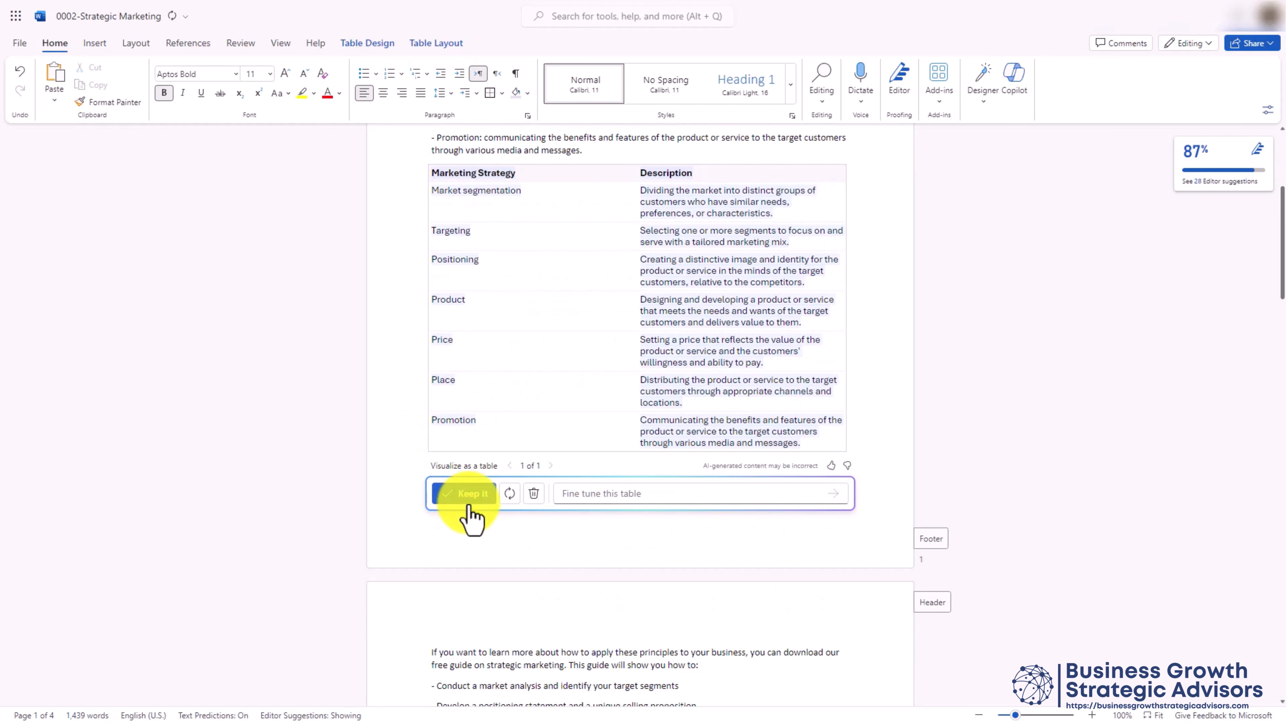
Keep Copilot's principles table and delete the seven original principle bullets
left_click(468, 494)
scroll(431, 245, "up", 5)
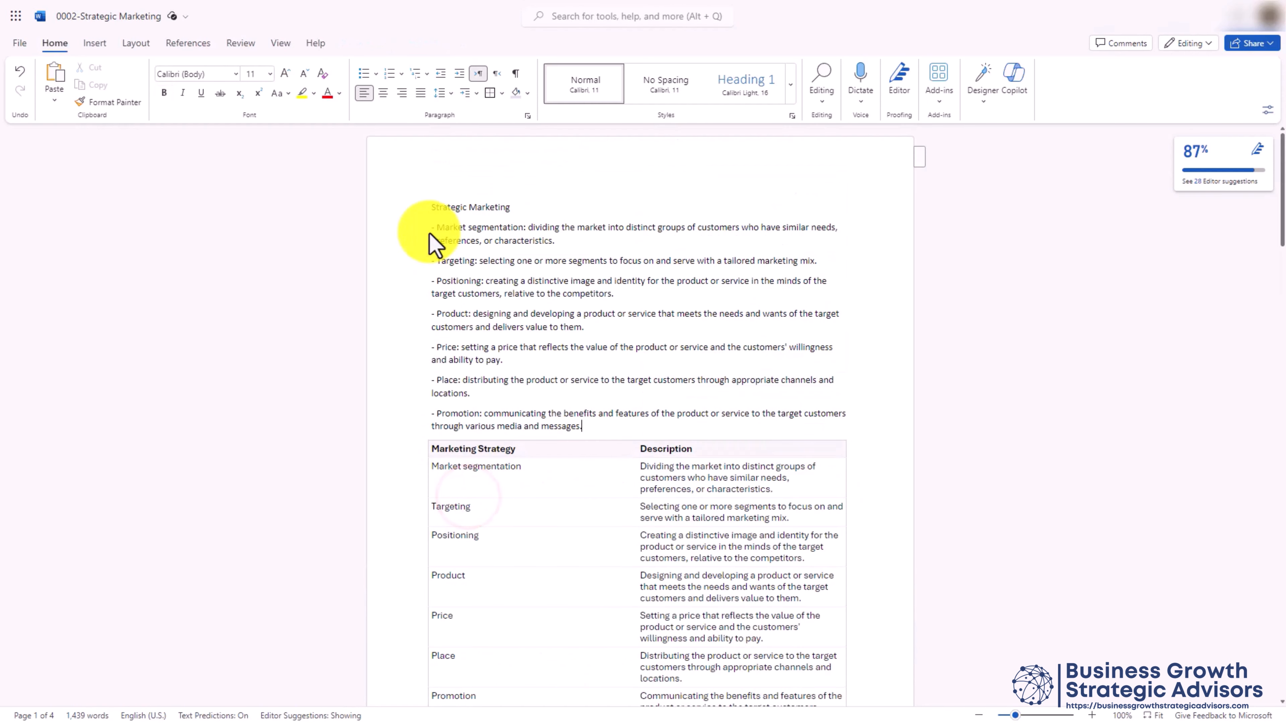
left_click_drag(431, 230, 589, 425)
key("Delete")
Turn the five how-to step bullets into a one-column Steps table with Copilot
scroll(433, 236, "down", 3)
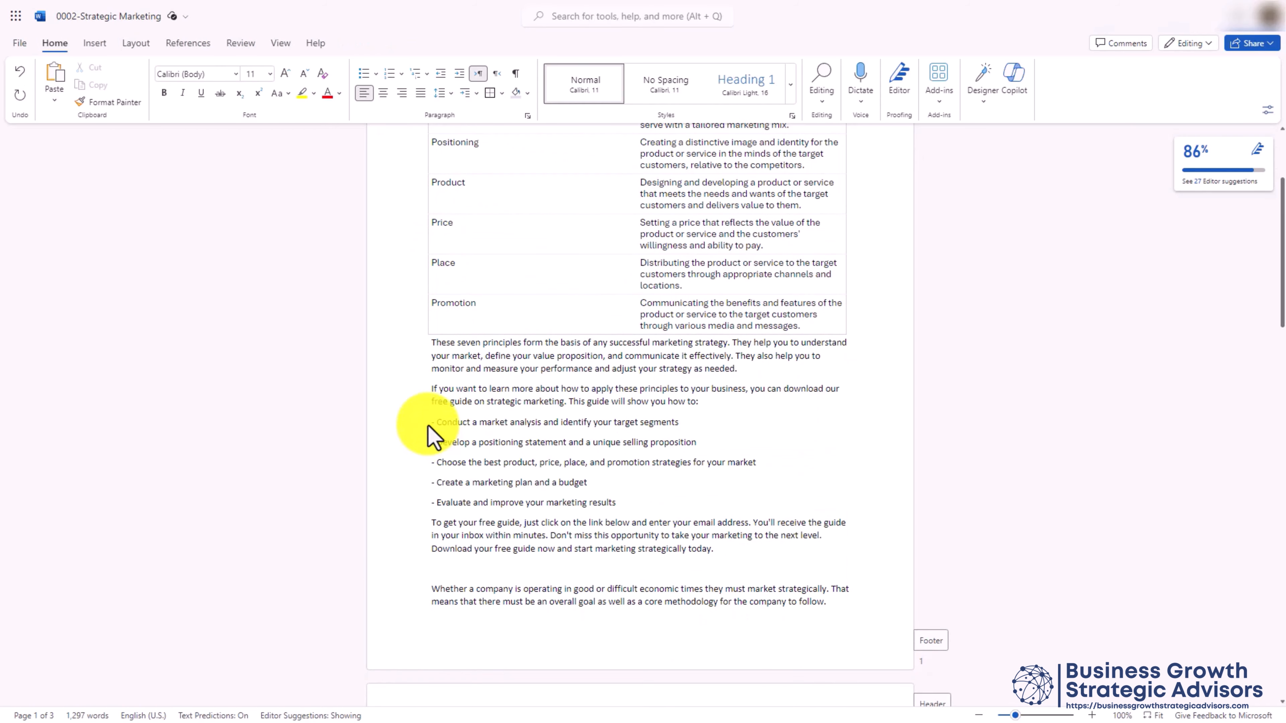
left_click_drag(428, 427, 616, 511)
left_click(412, 501)
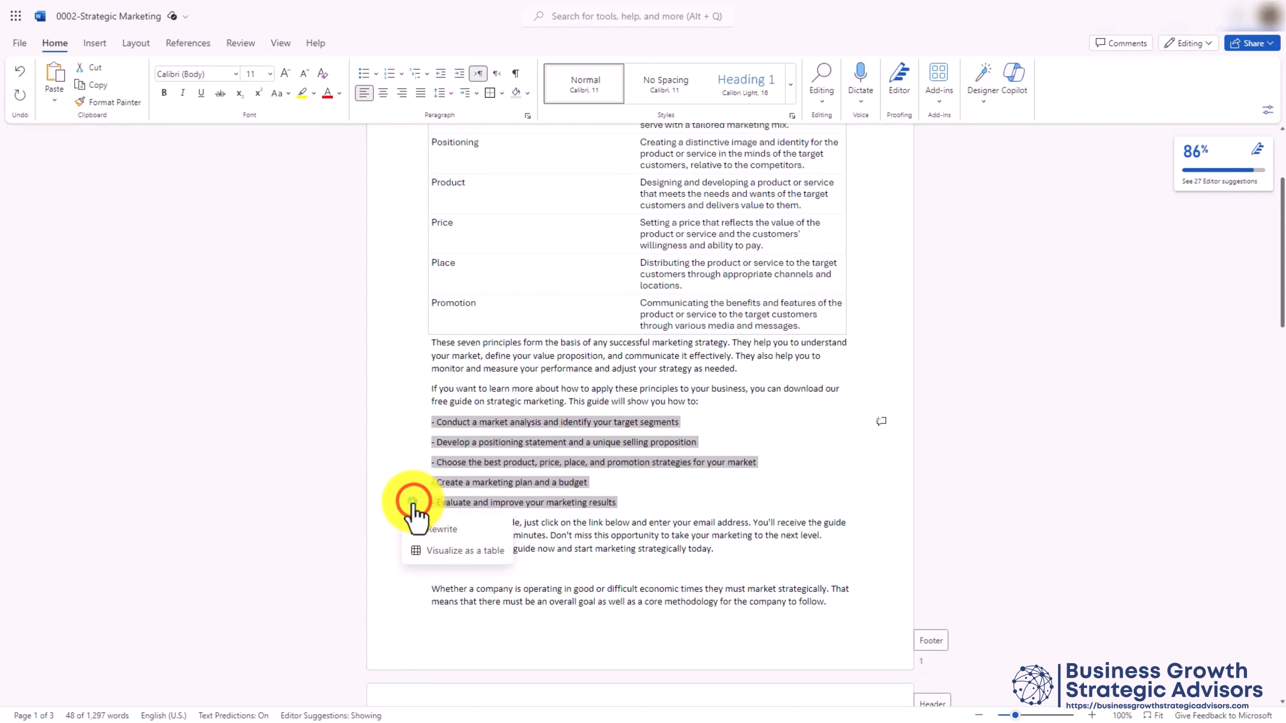
left_click(461, 551)
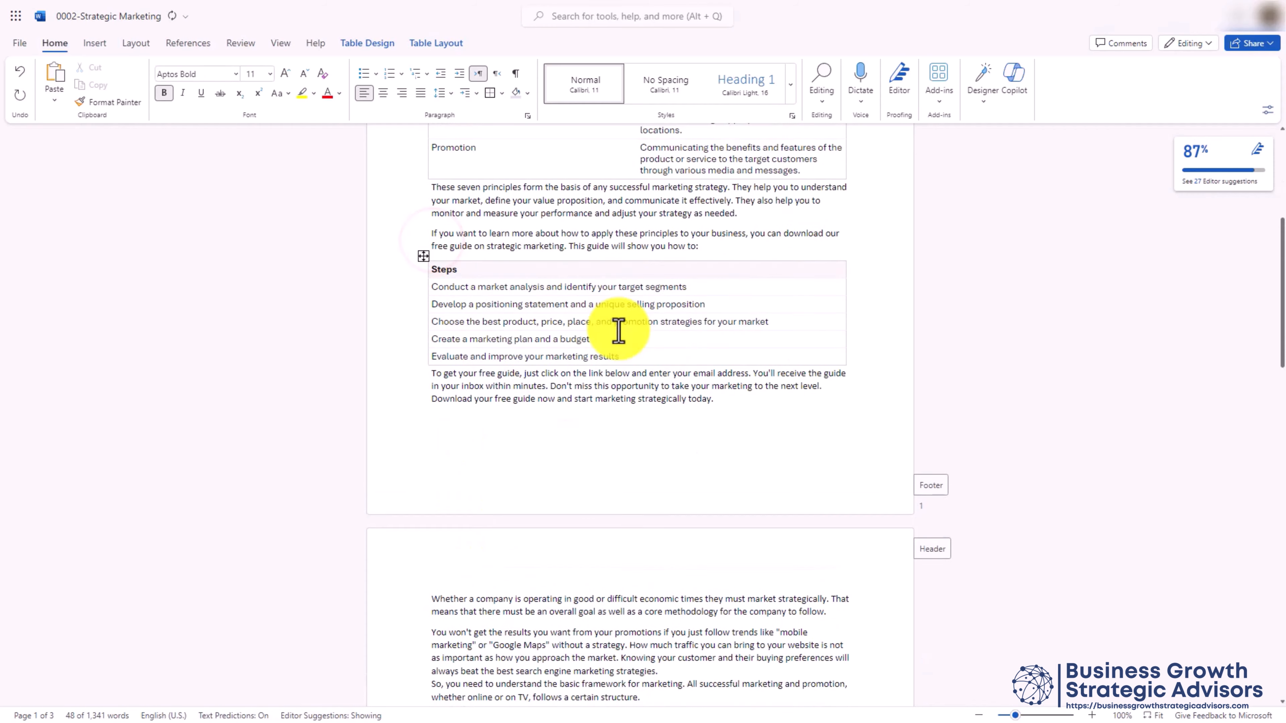
scroll(618, 332, "up", 1)
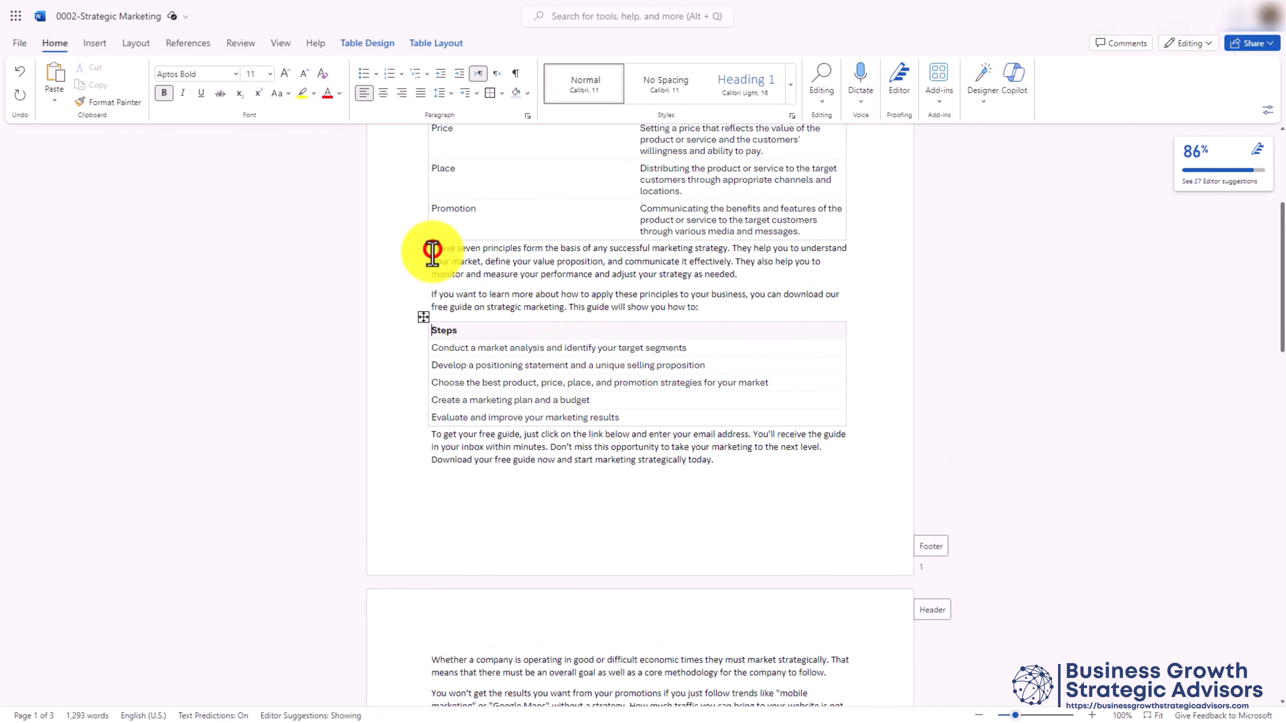
Swap the principles and free-guide intro paragraphs for Copilot's Rewrite, then return to the document start
left_click_drag(432, 250, 690, 311)
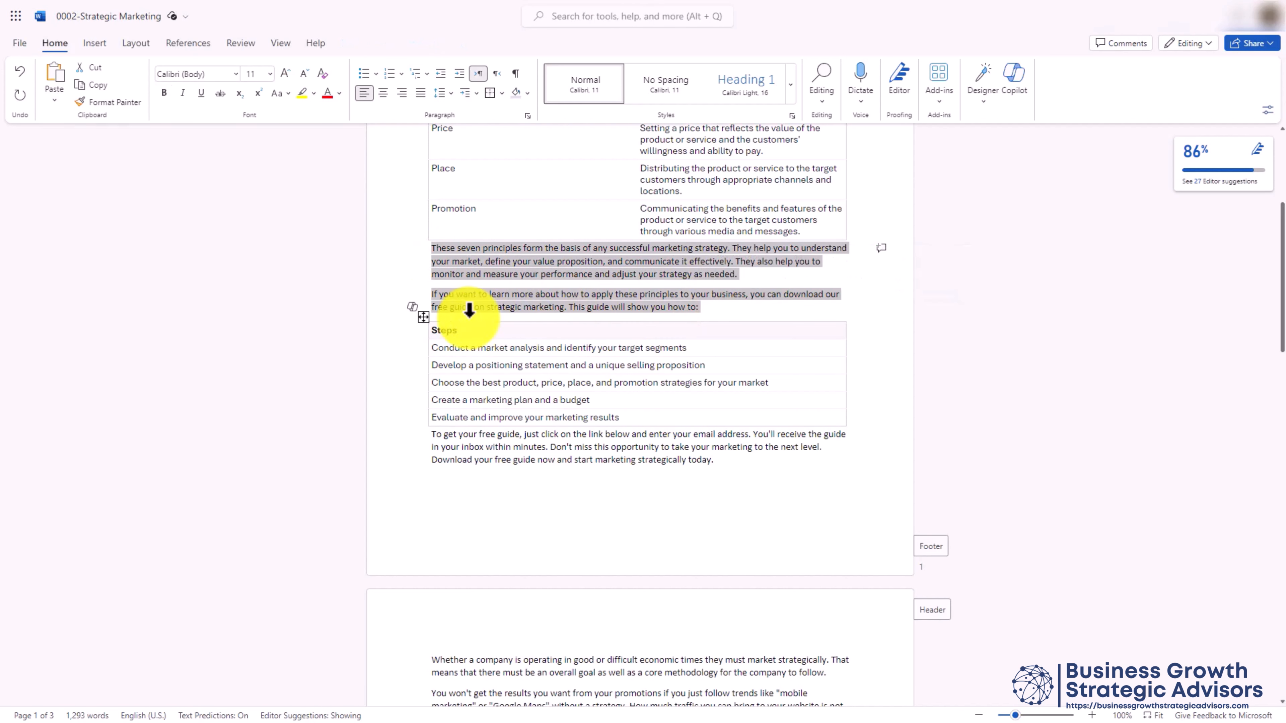
left_click(412, 306)
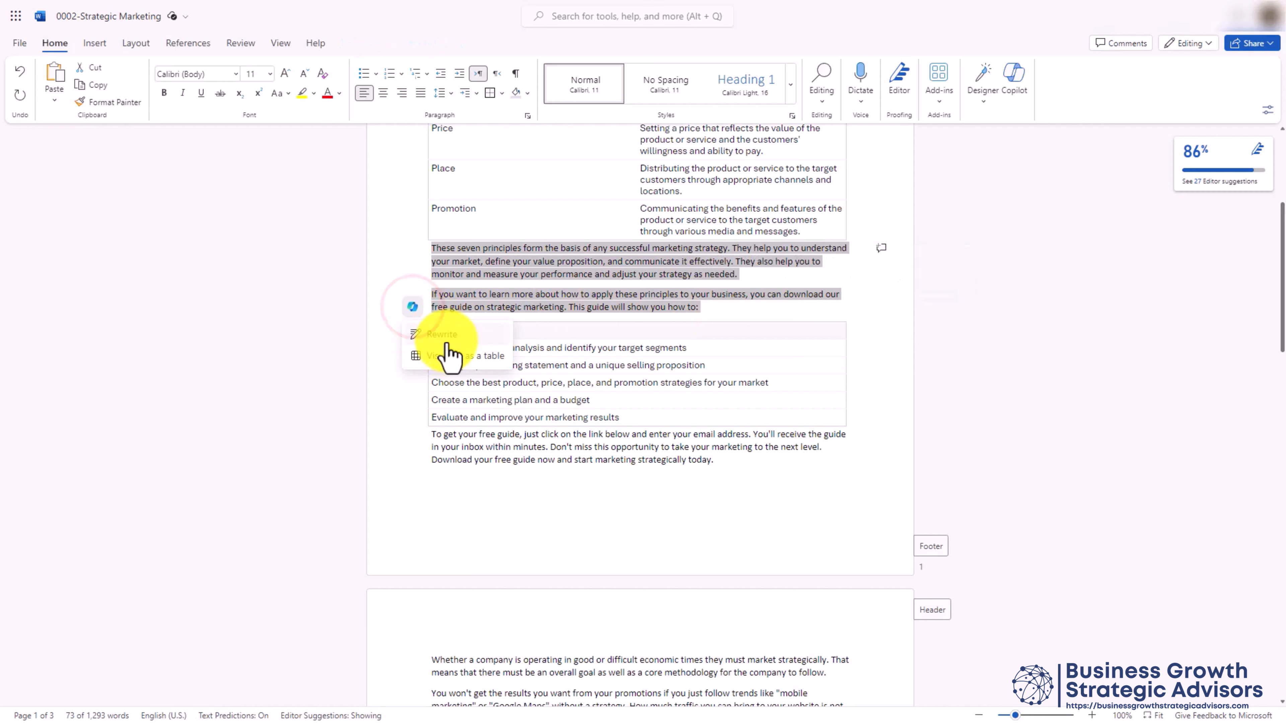
left_click(442, 334)
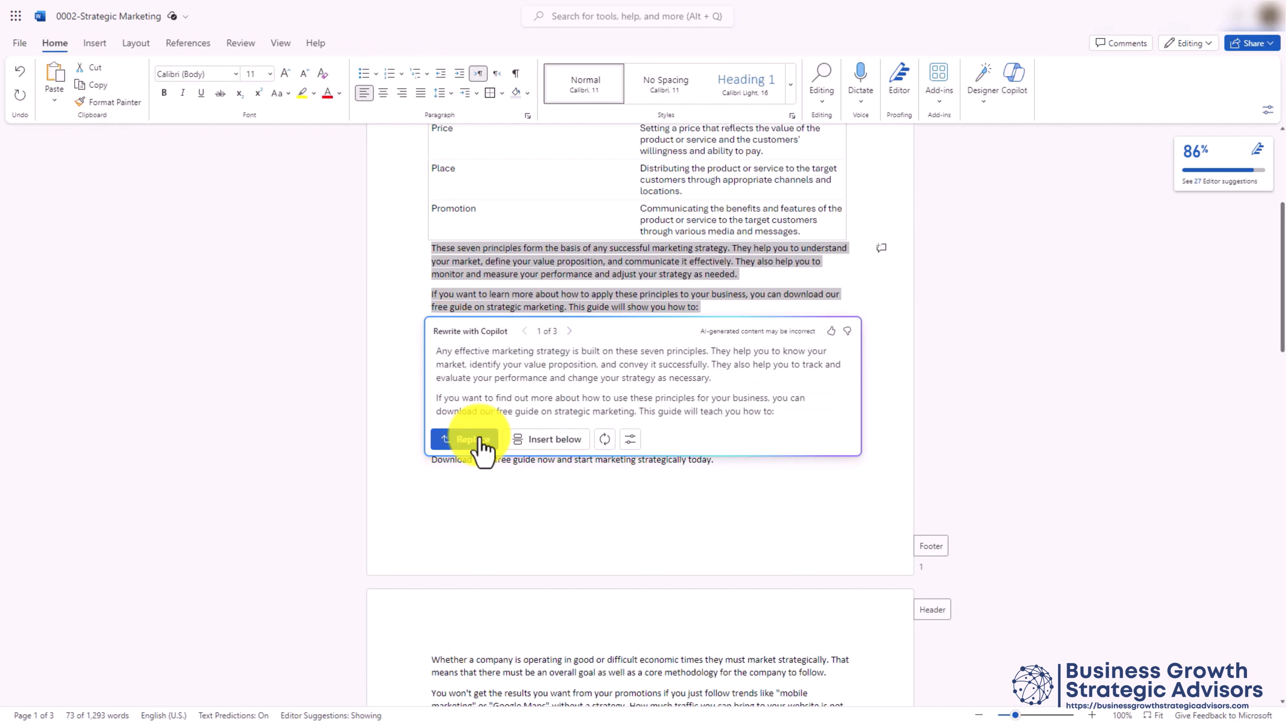
left_click(479, 450)
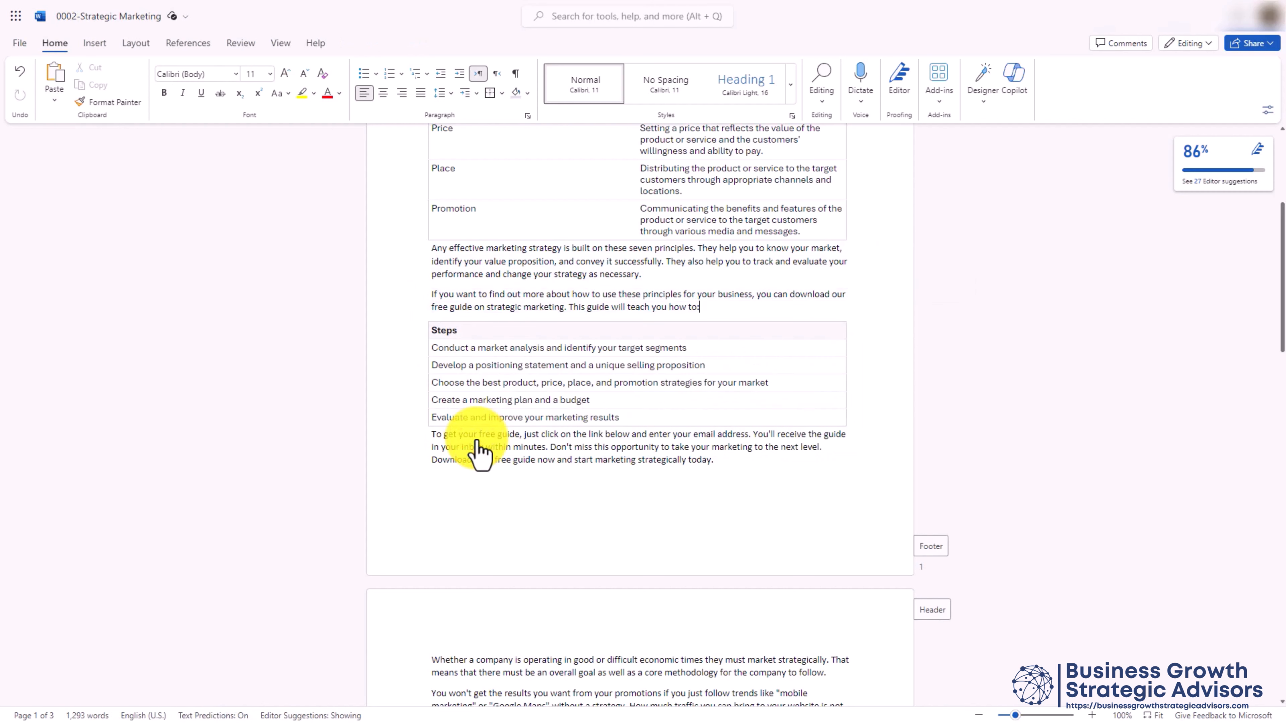
scroll(478, 451, "down", 15)
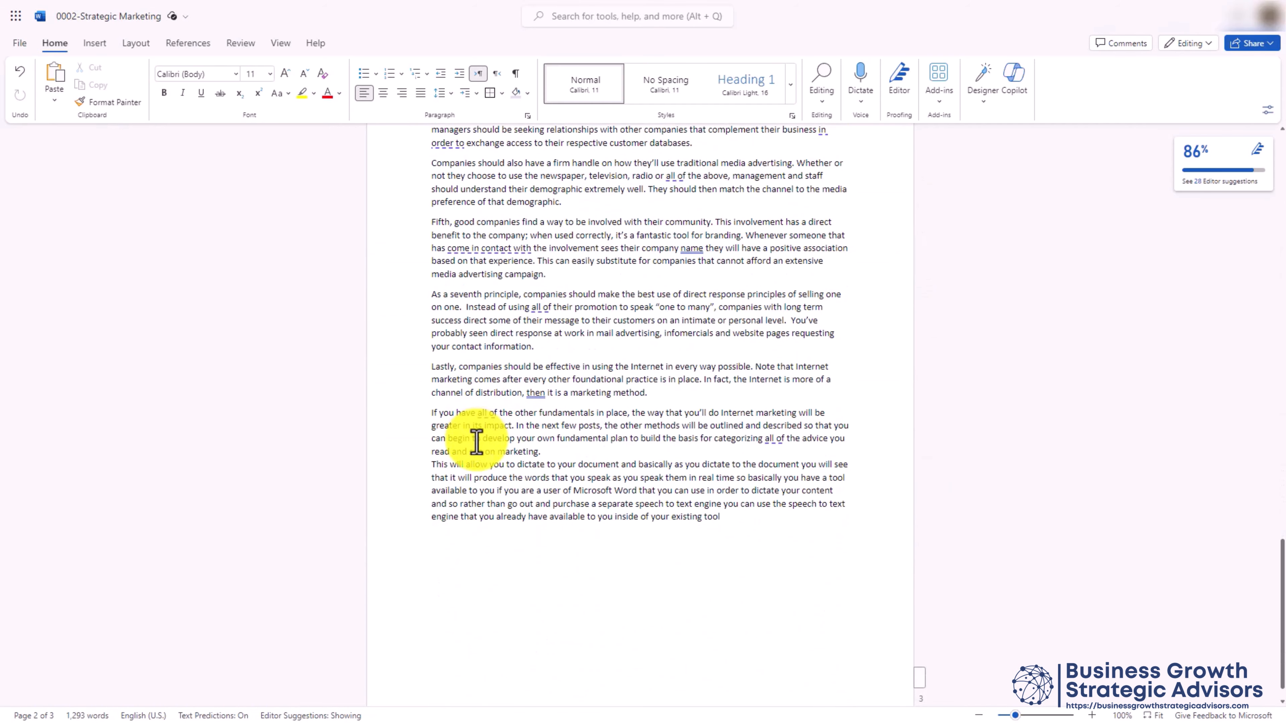
key("ctrl+Home")
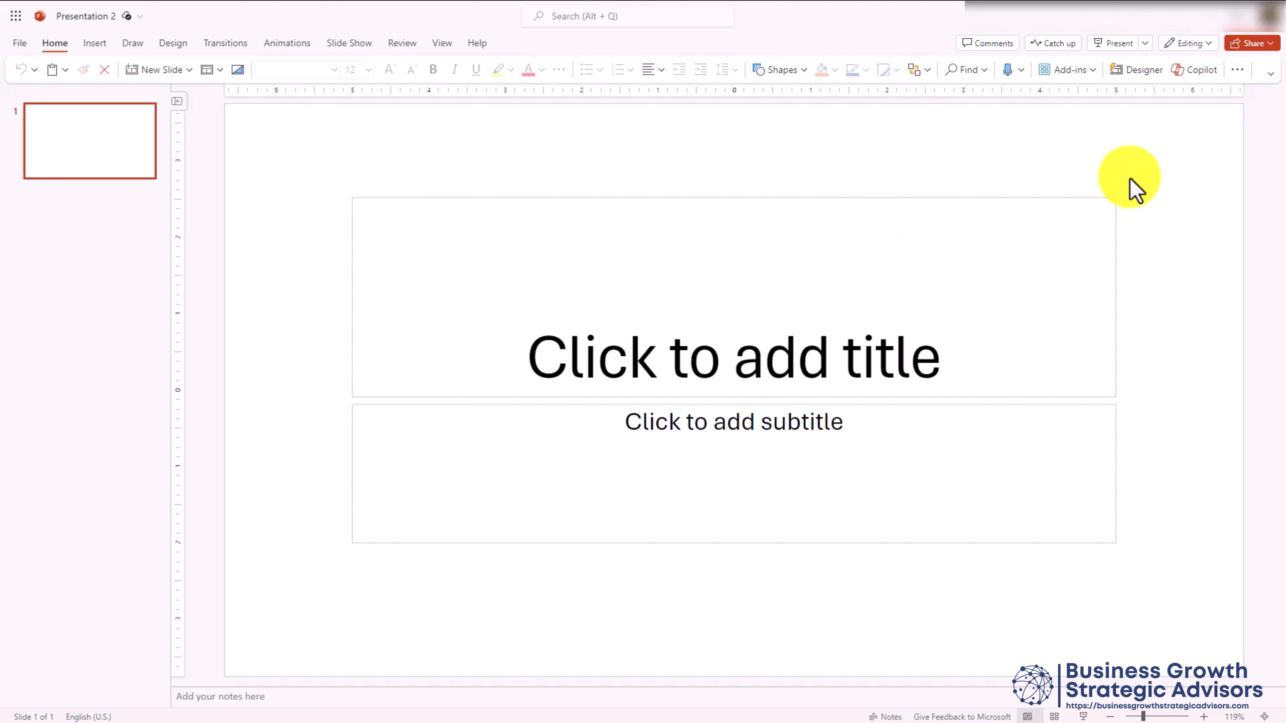
Open the Copilot pane from the Home ribbon beside Presentation 2's blank title slide
left_click(1196, 71)
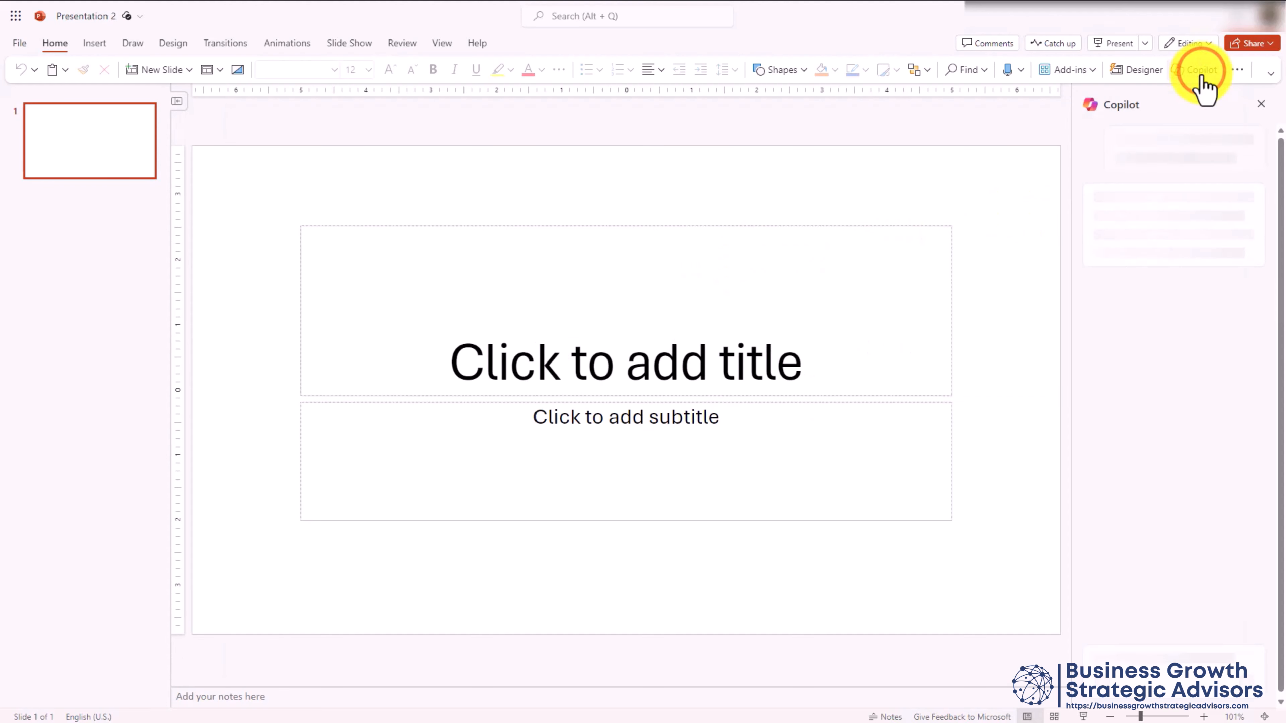
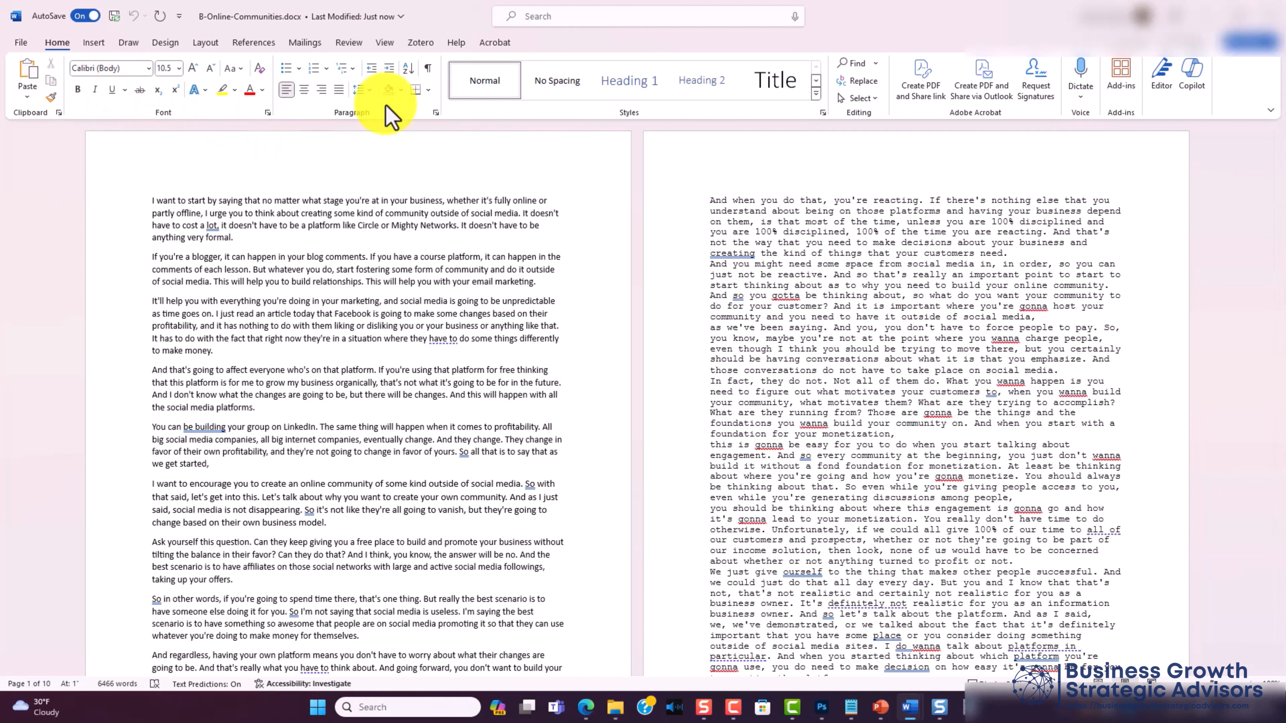
Select the whole article with Select All and scroll down to the end of the document
left_click(861, 98)
left_click(868, 120)
left_click_drag(1281, 147, 1280, 651)
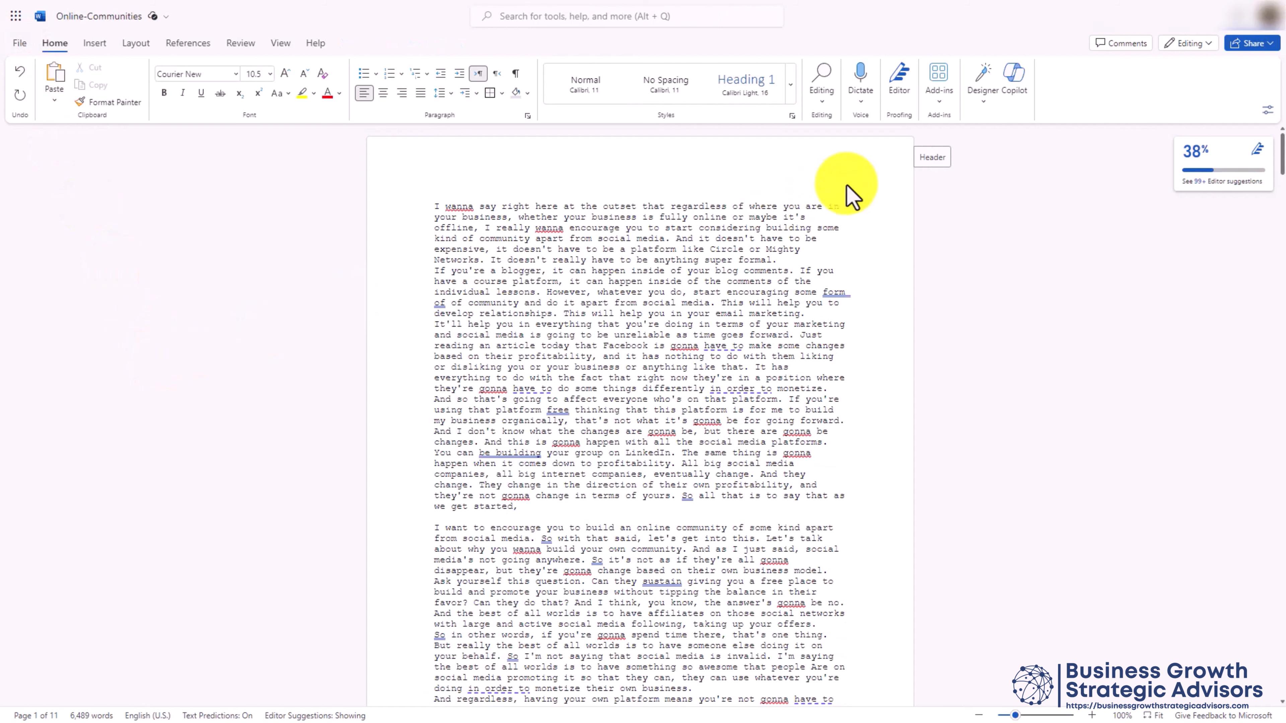
left_click(1016, 84)
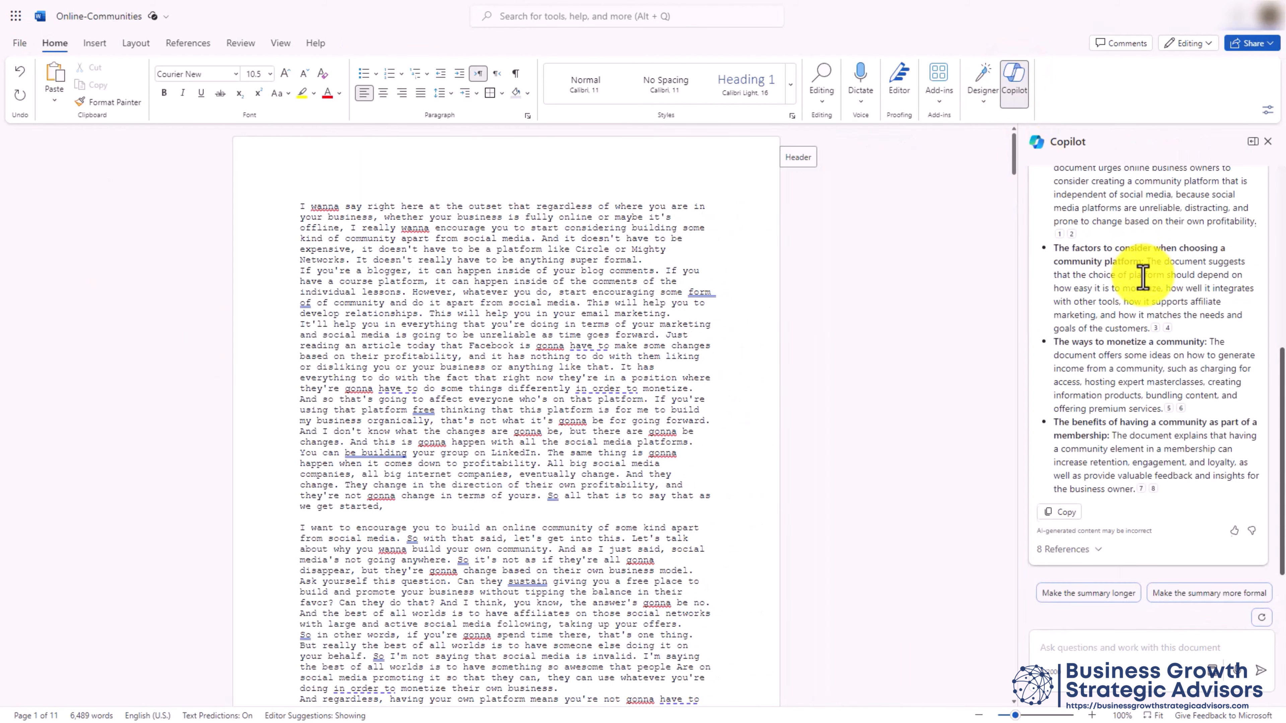
scroll(1143, 276, "up", 3)
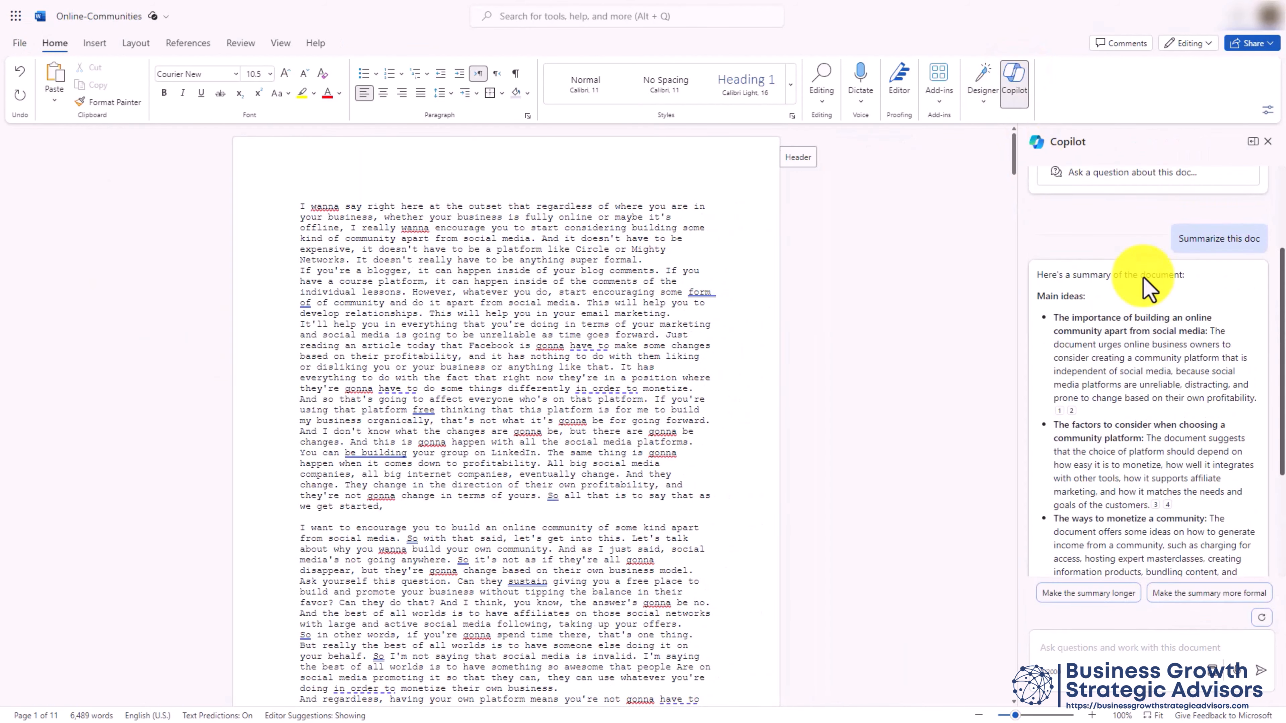
scroll(1147, 288, "up", 3)
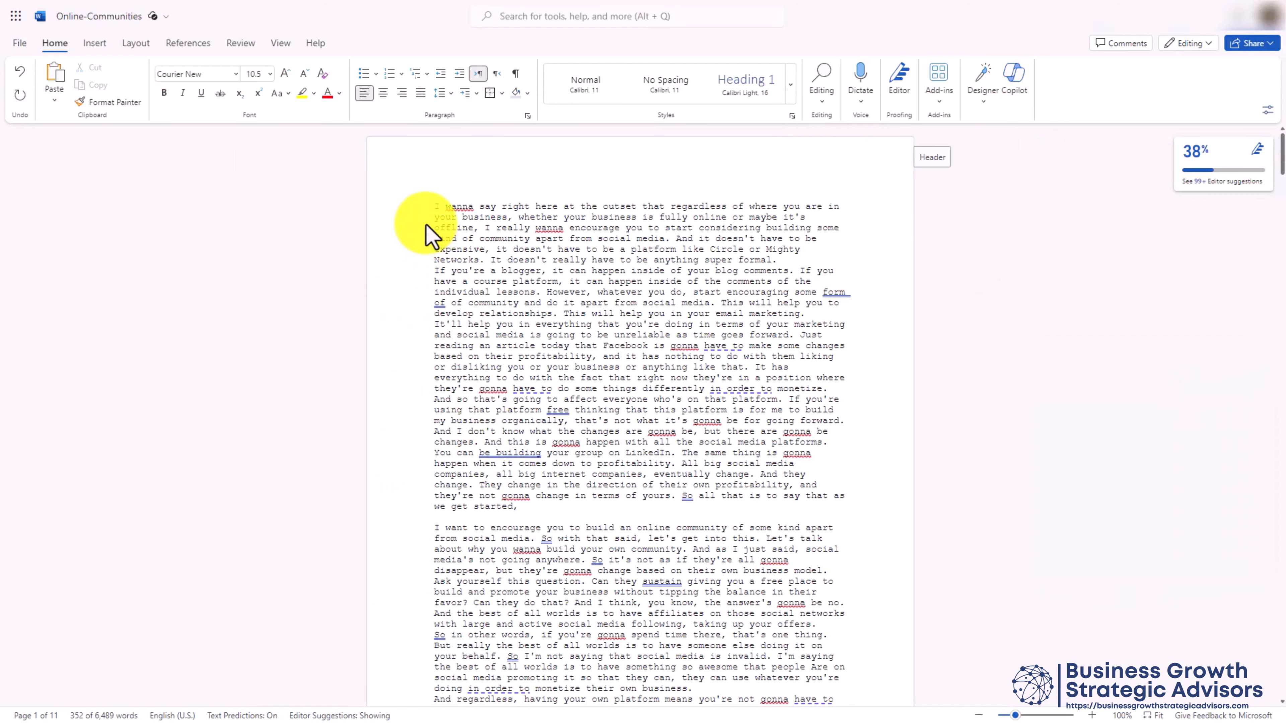
Replace page 1's raw transcript with Copilot's rewritten paragraphs, then scroll to the templates page's How it works section
left_click_drag(435, 211, 719, 450)
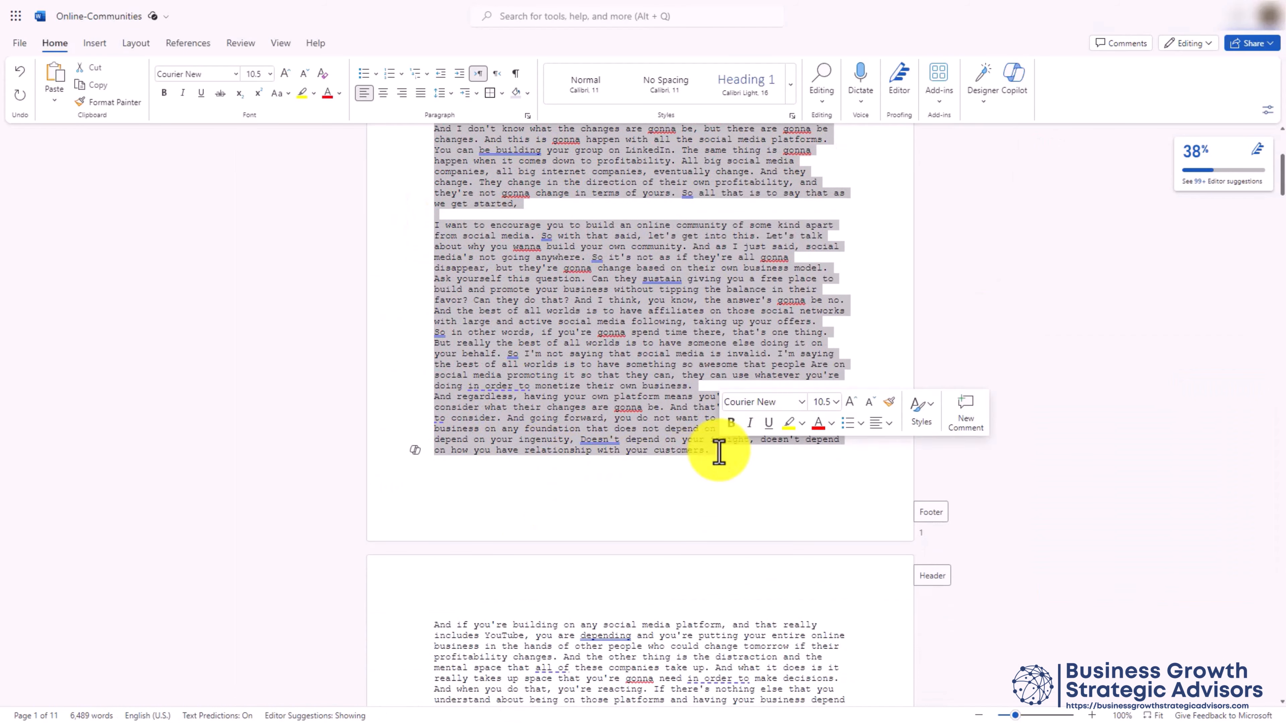
left_click(415, 451)
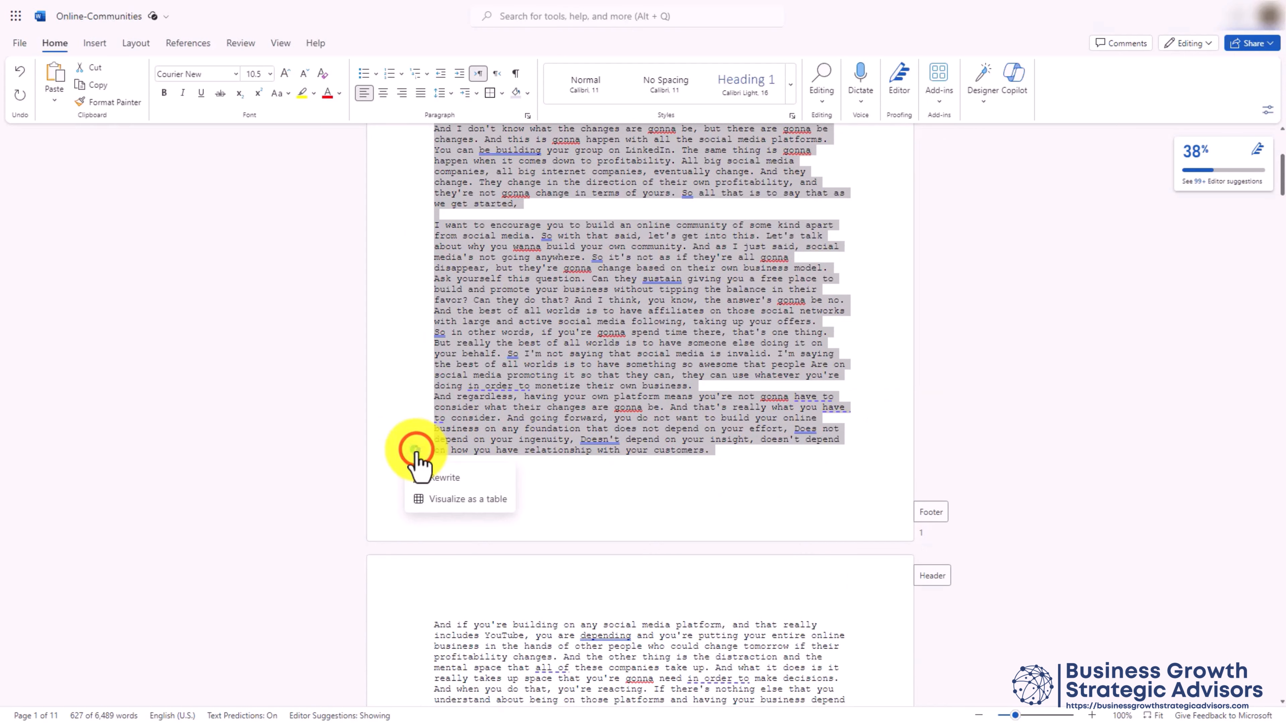
left_click(444, 478)
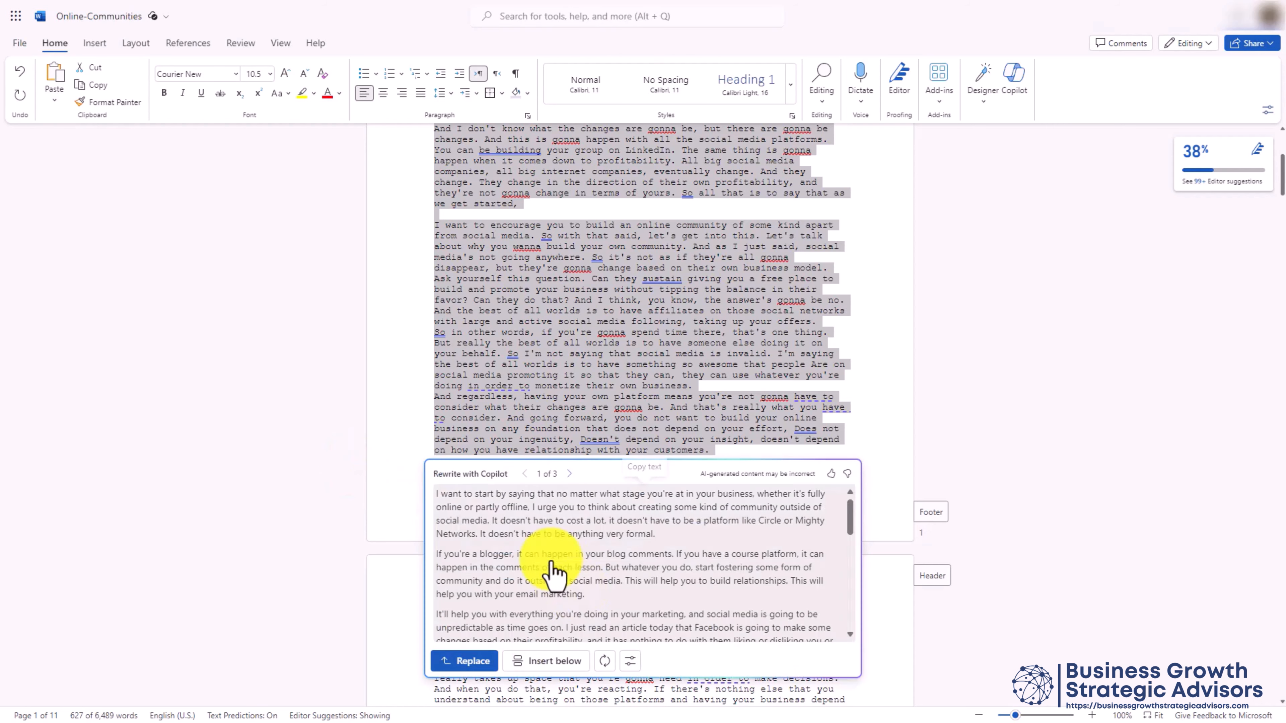
left_click(465, 661)
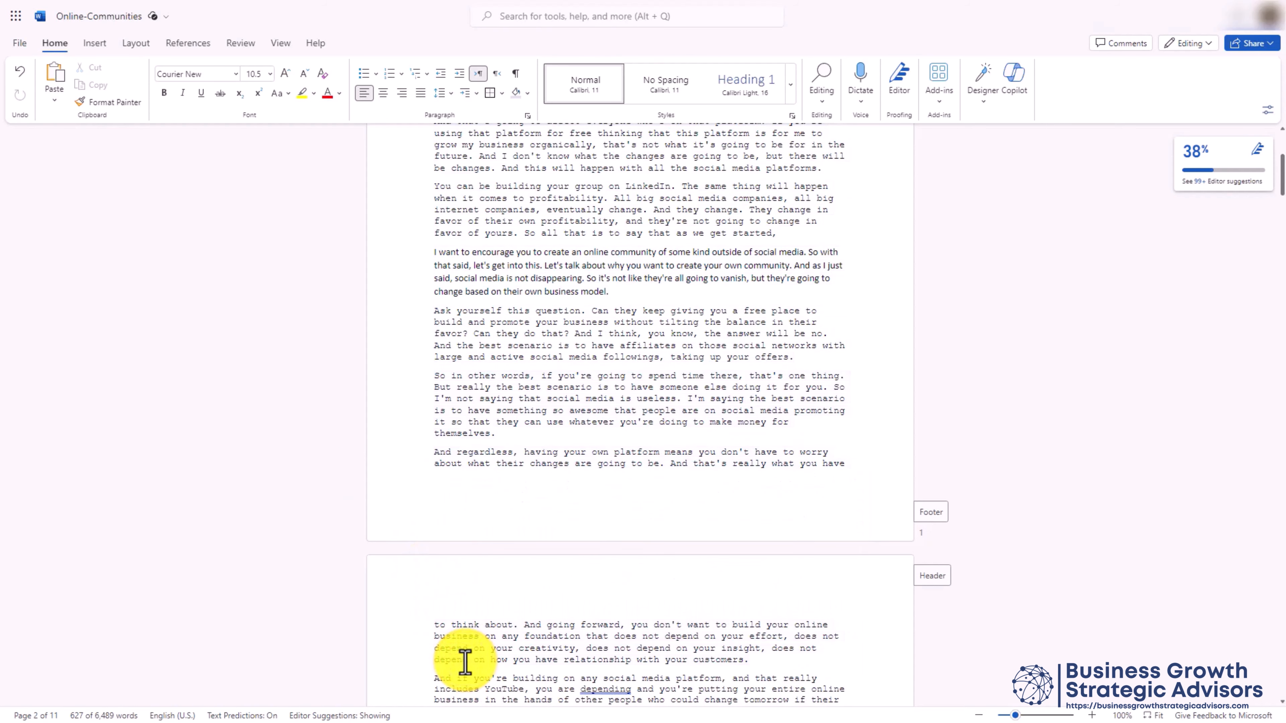
scroll(545, 631, "up", 5)
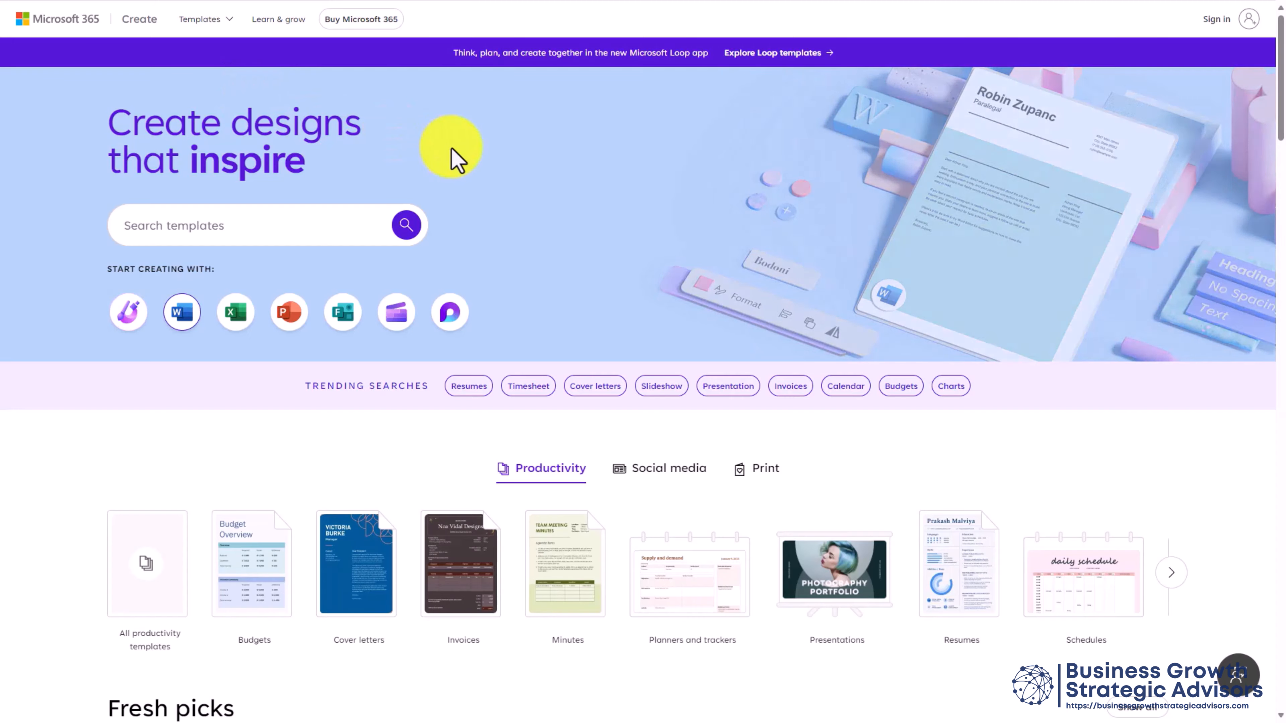
scroll(451, 148, "down", 20)
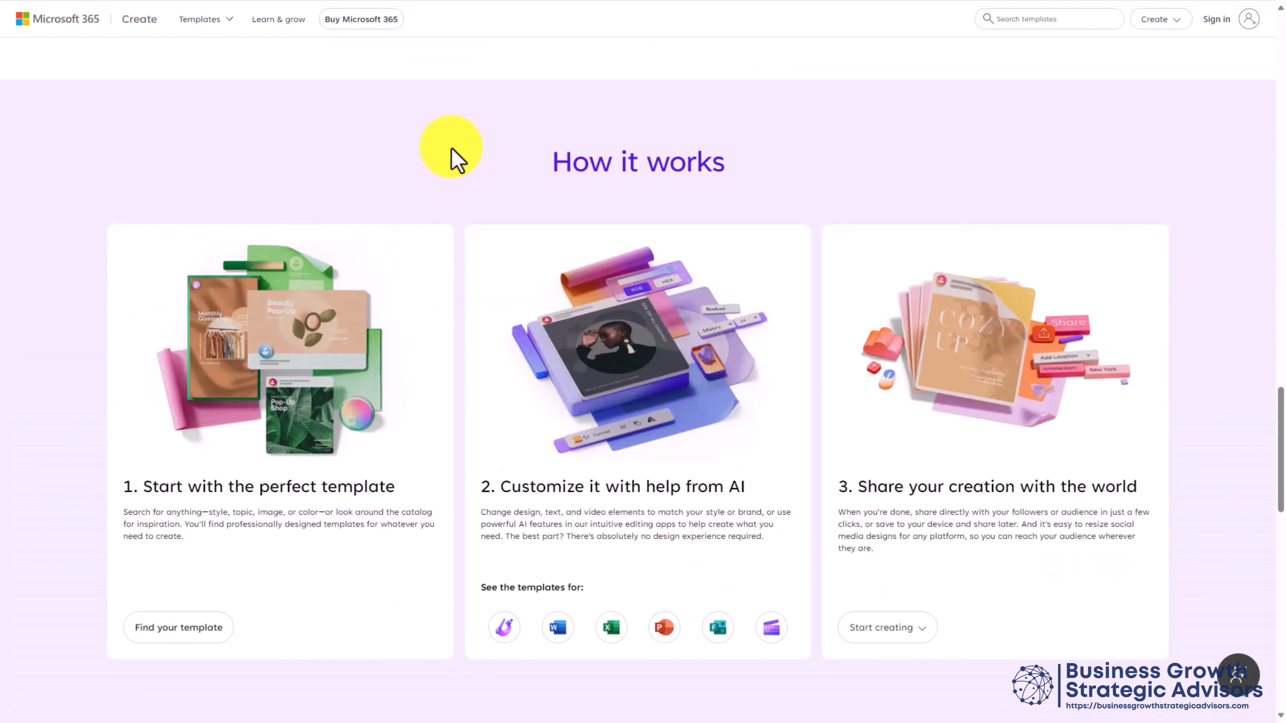